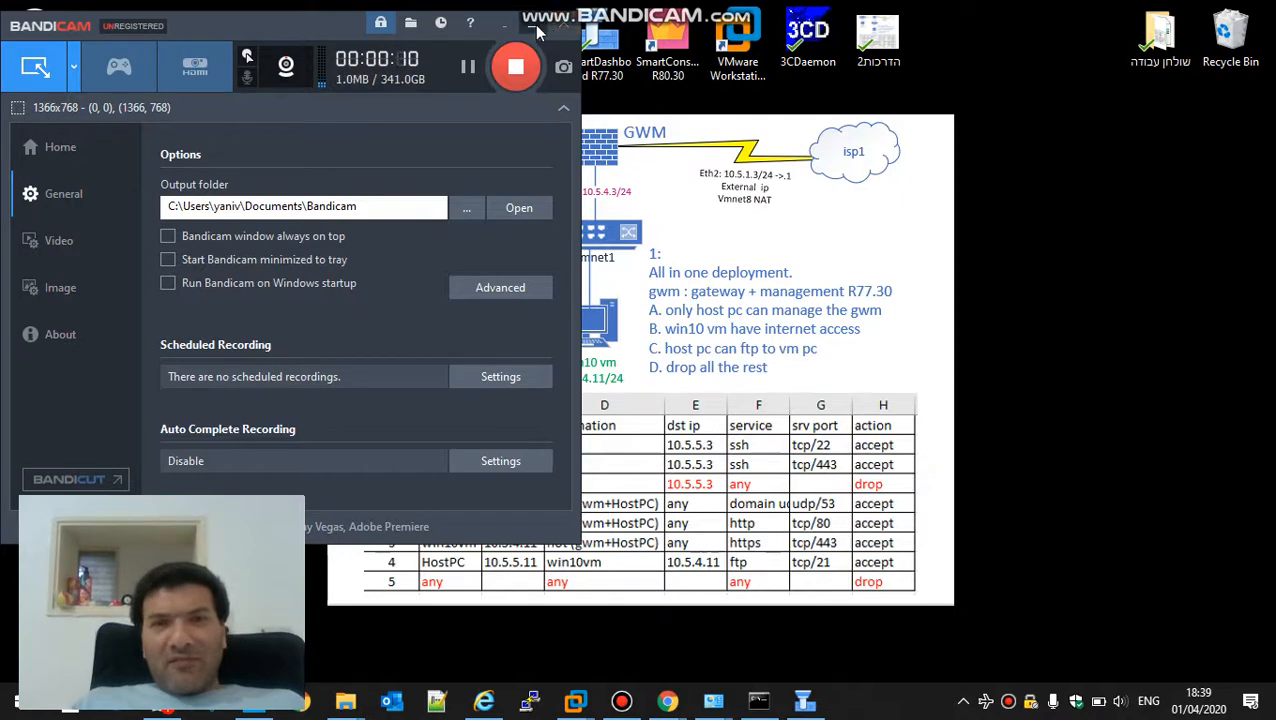
Switch to Check Point SmartDashboard and show the Firewall policy rule base
{"action": "left_click", "coordinate": [562, 22]}
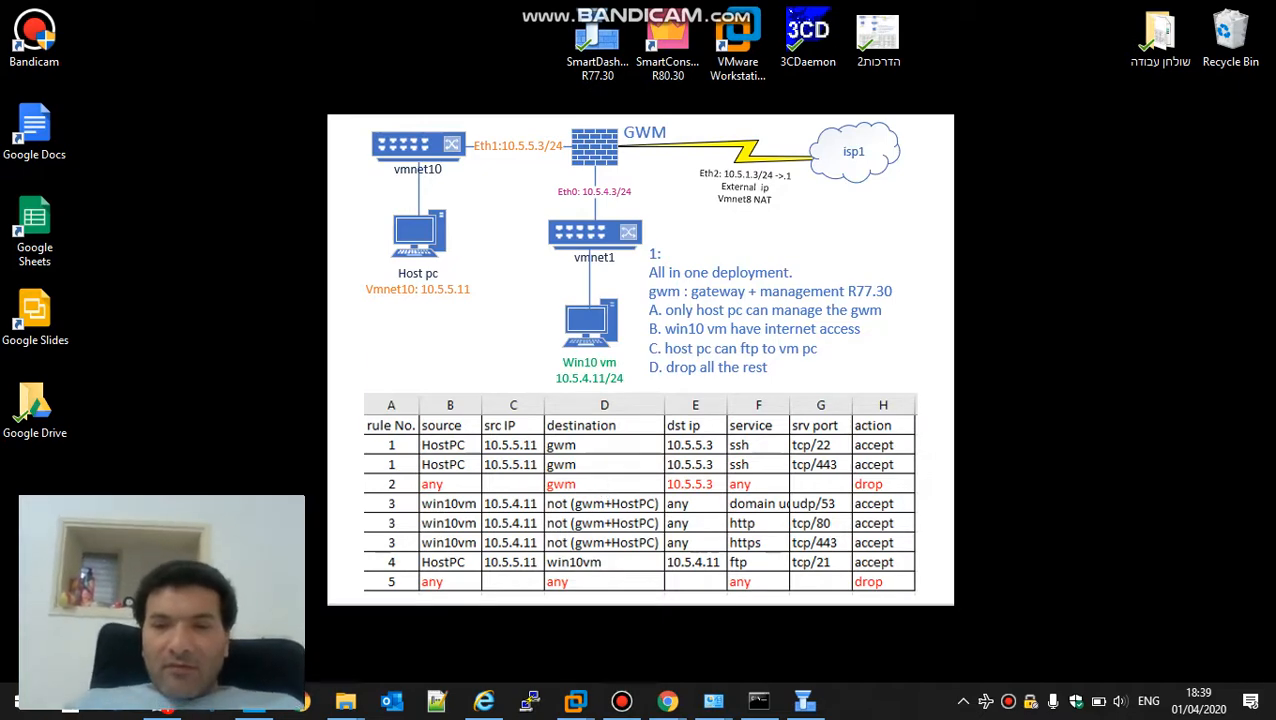
{"action": "left_click", "coordinate": [804, 700]}
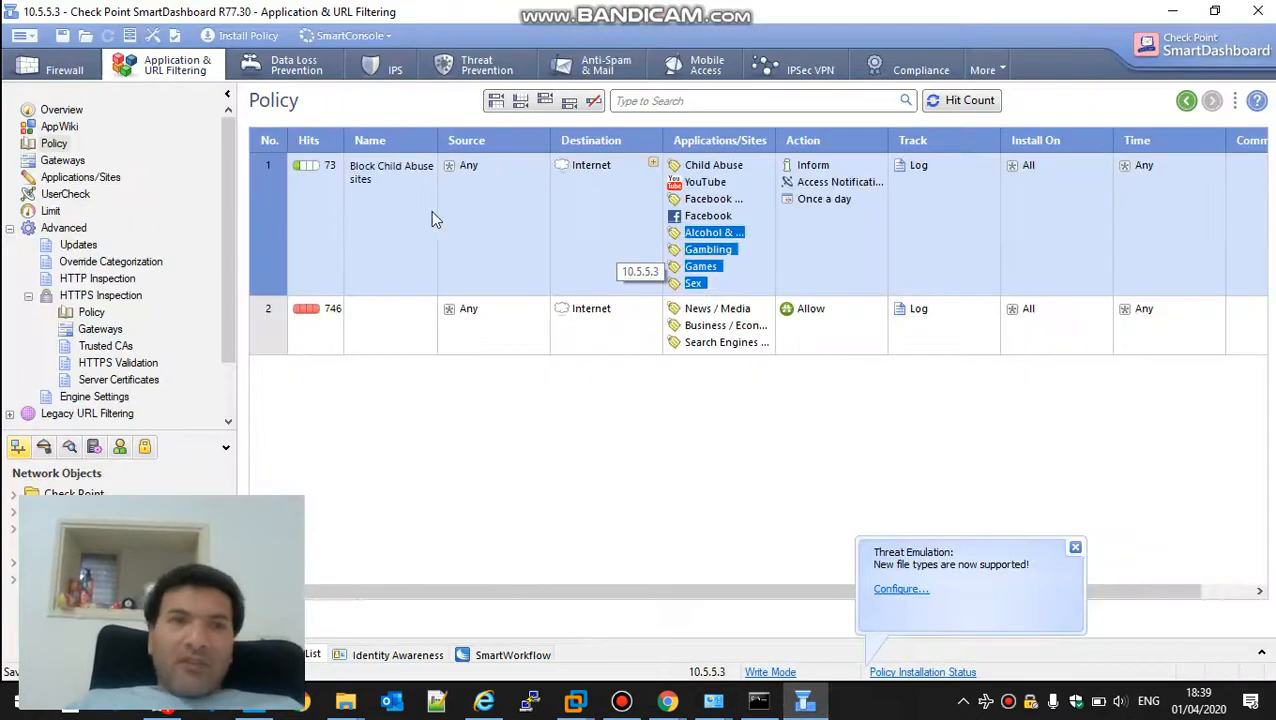
{"action": "left_click", "coordinate": [43, 75]}
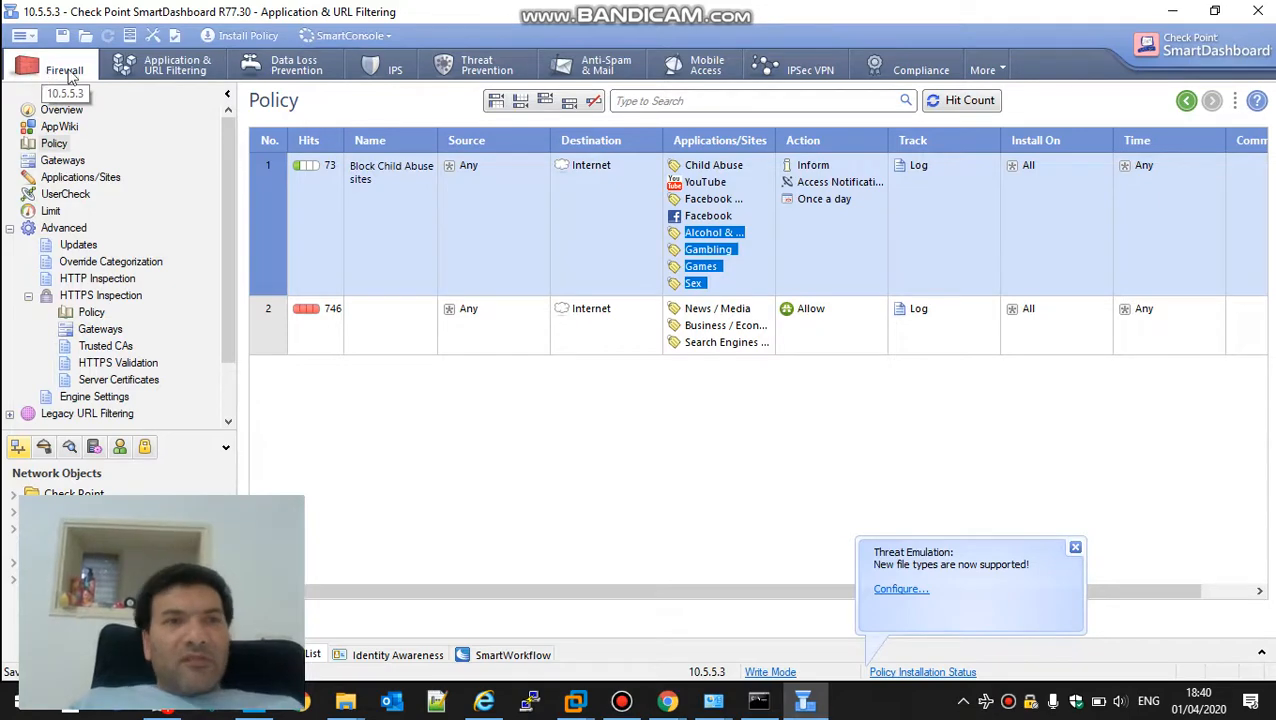
Create a database revision named "Done" with the comment "fw + AV + APP working", saving the session changes first
{"action": "left_click", "coordinate": [129, 38]}
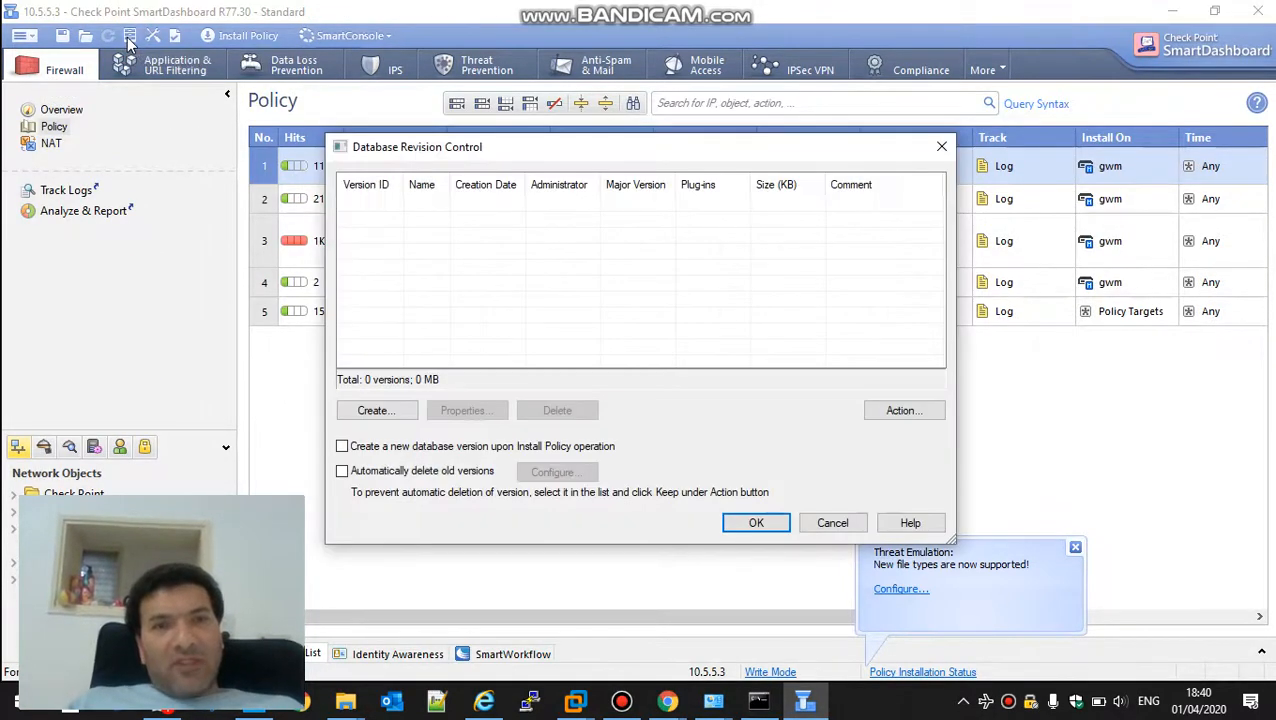
{"action": "left_click", "coordinate": [400, 410]}
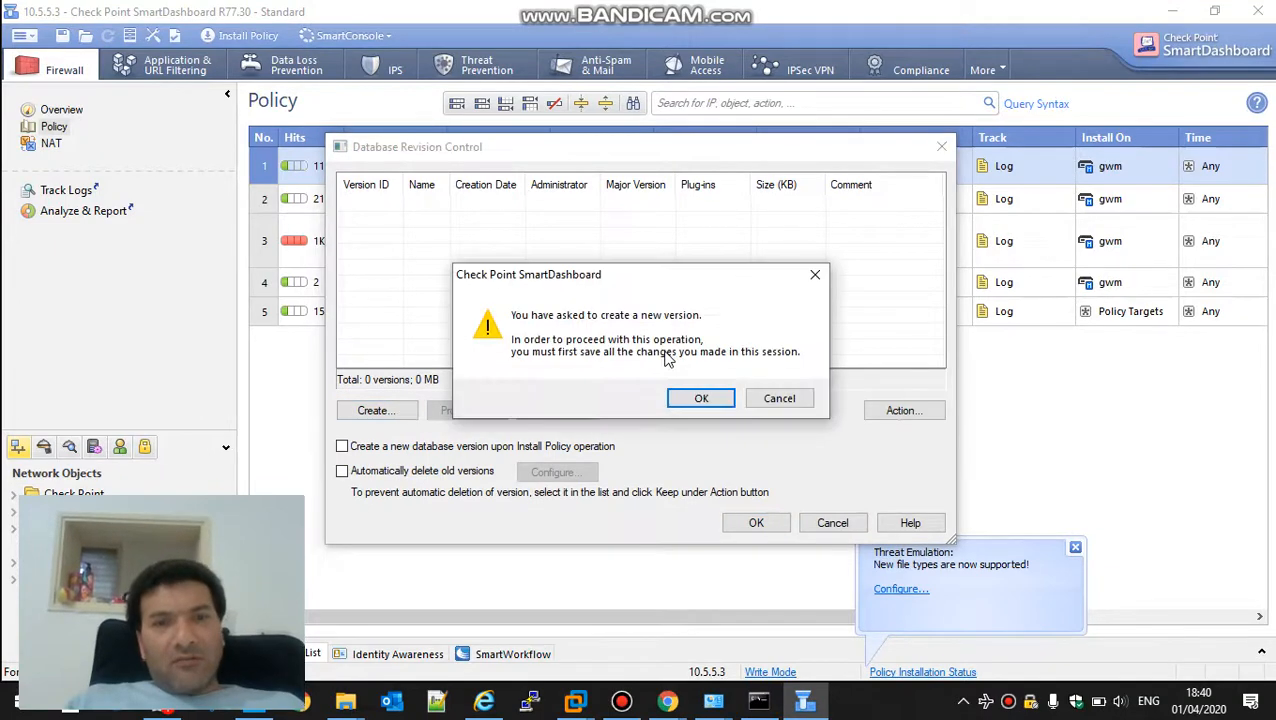
{"action": "left_click", "coordinate": [701, 400]}
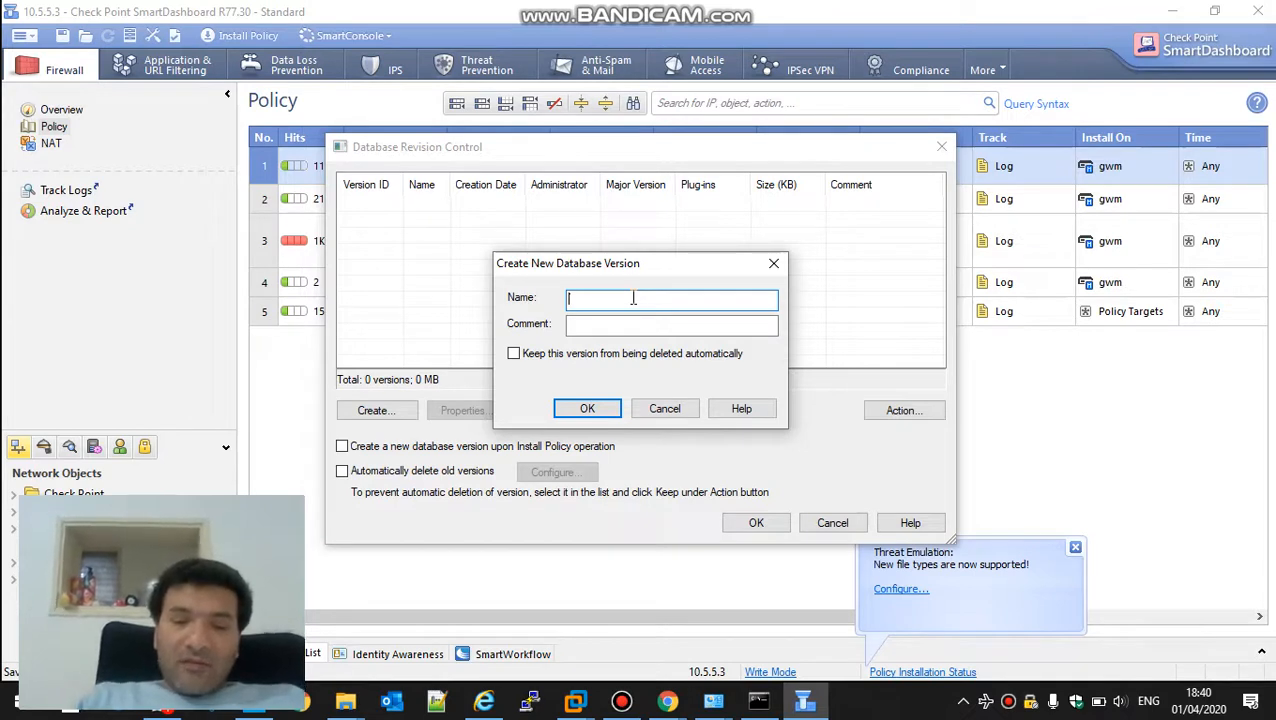
{"action": "type", "text": "Done"}
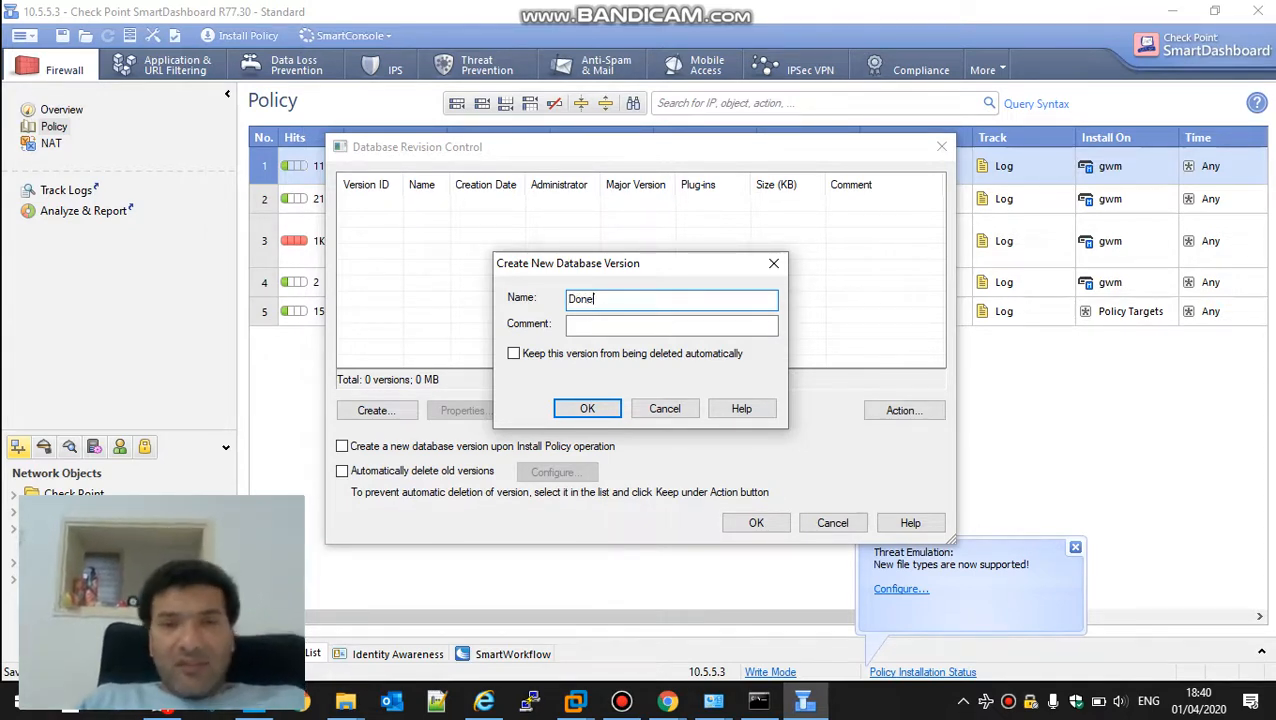
{"action": "key", "text": "Tab"}
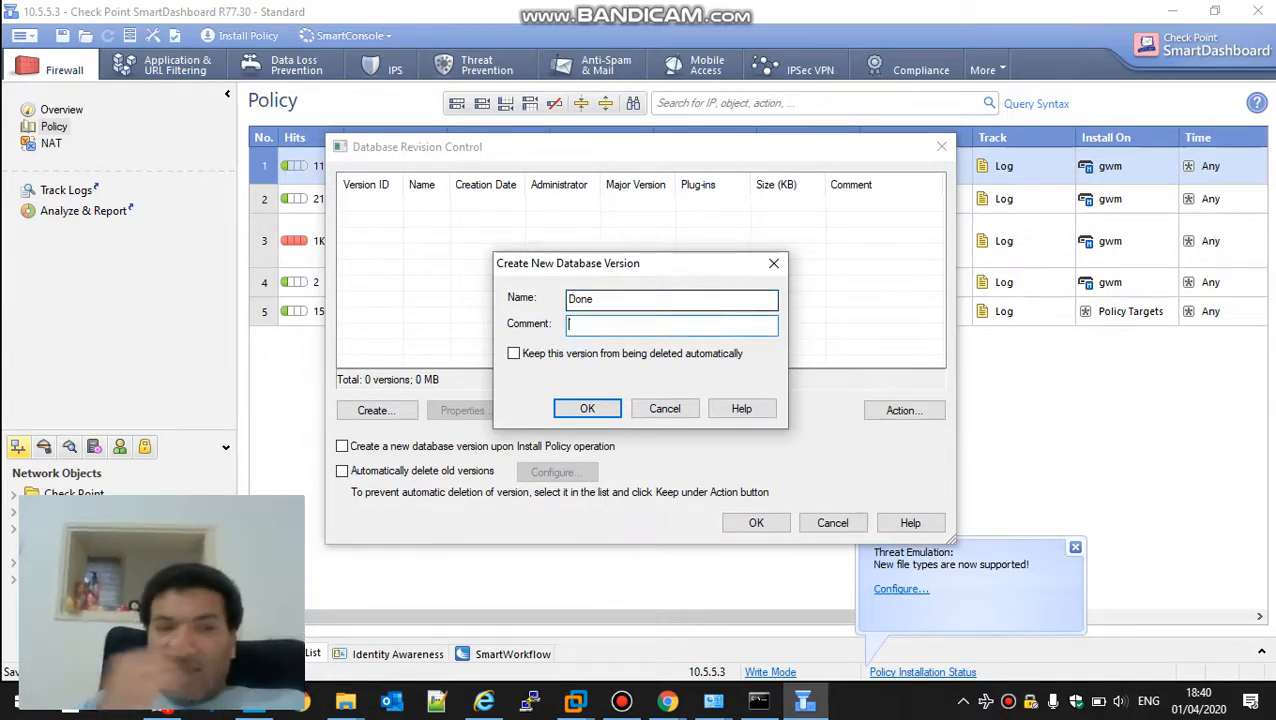
{"action": "type", "text": "fw"}
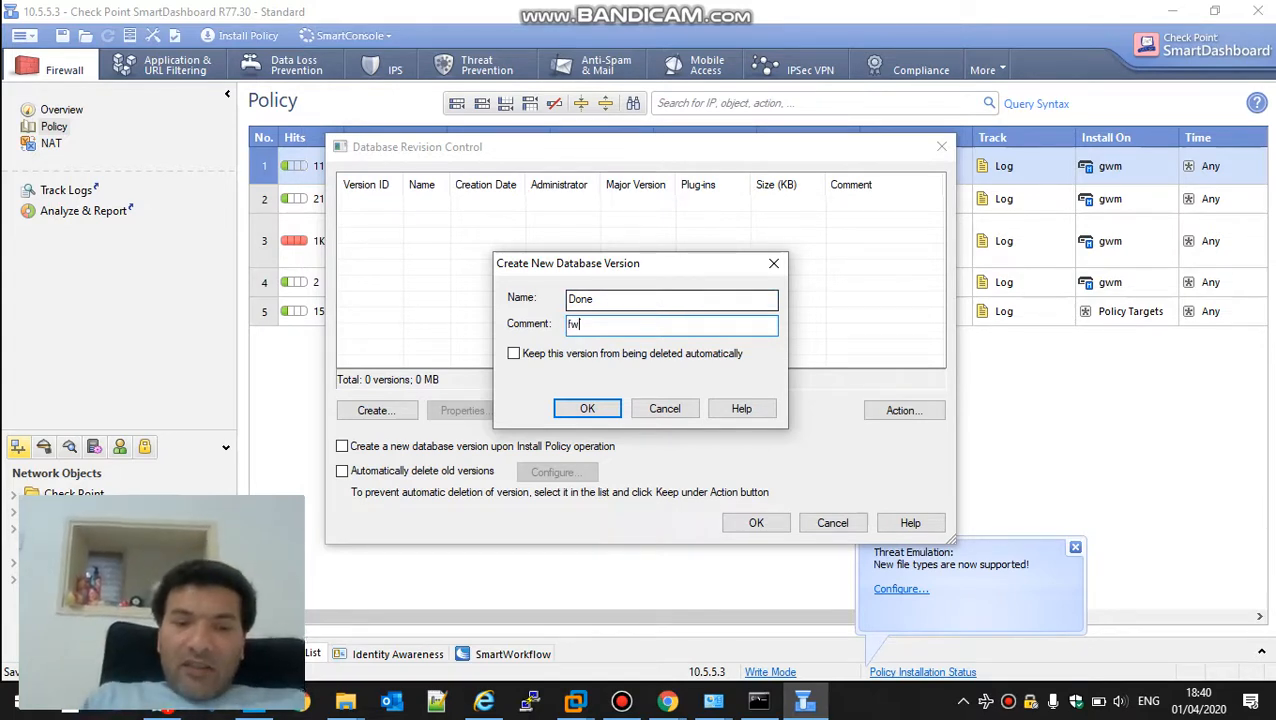
{"action": "type", "text": " + "}
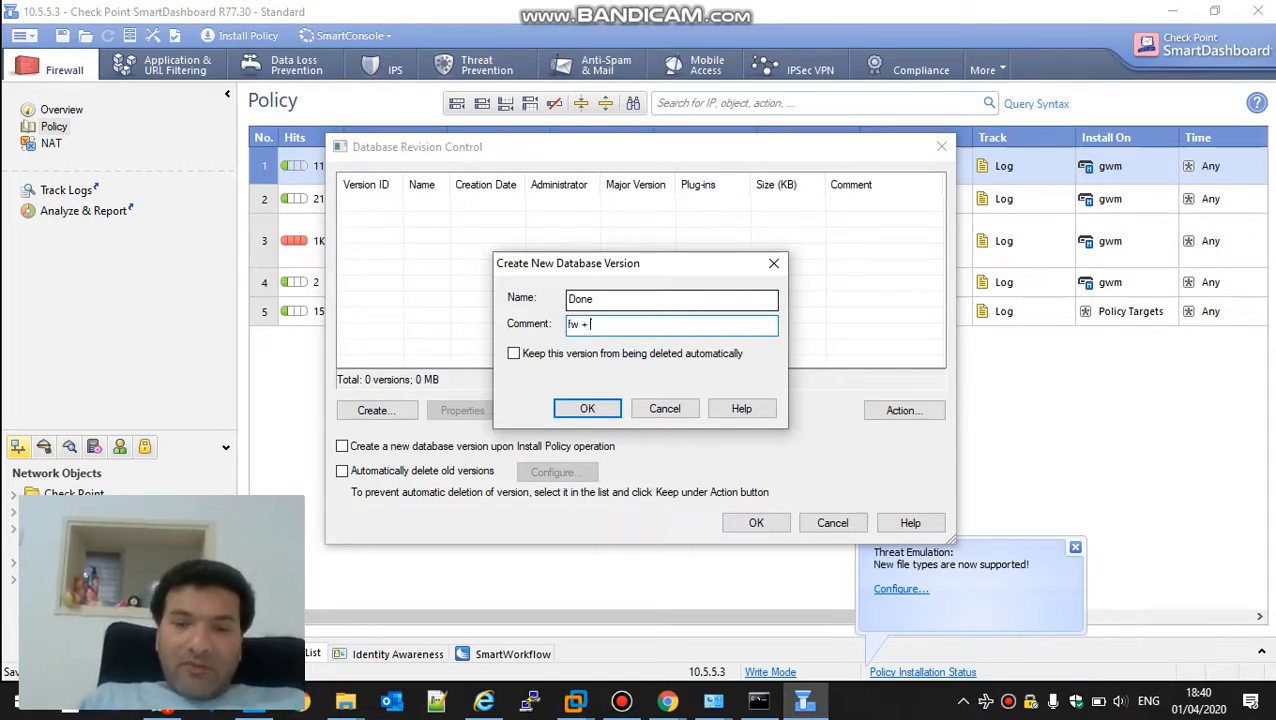
{"action": "type", "text": "AV +"}
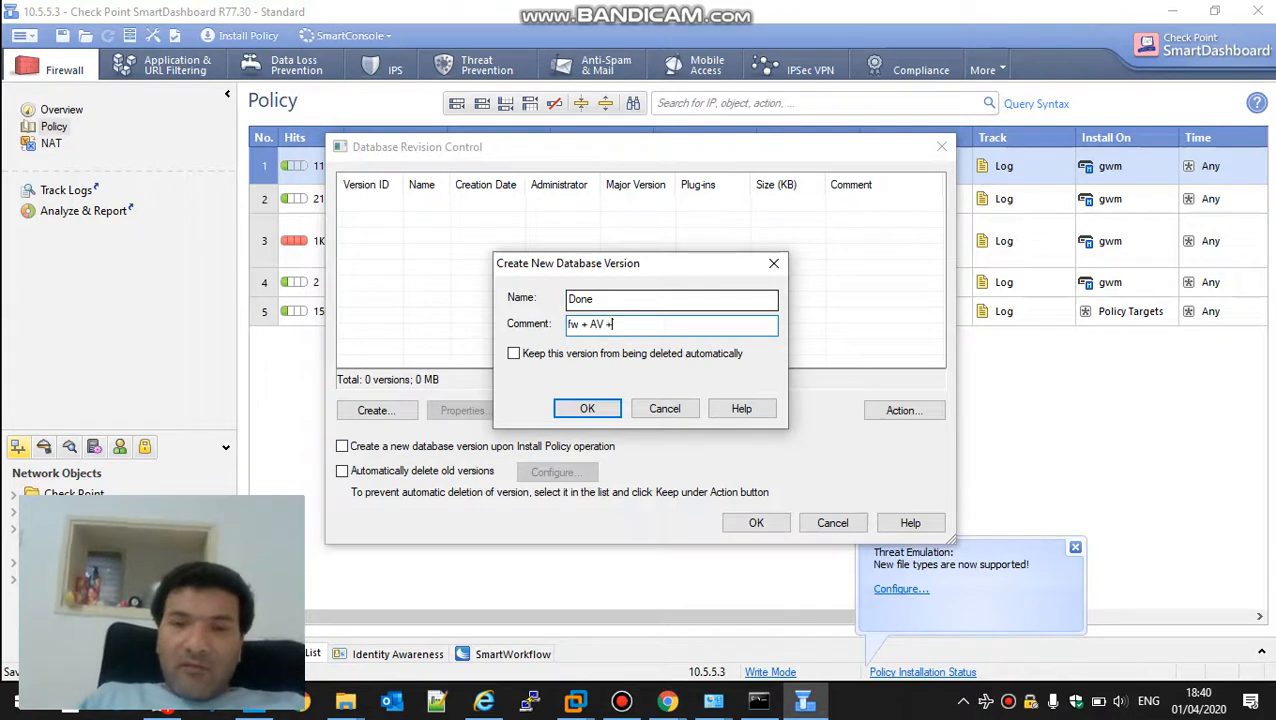
{"action": "type", "text": " APP"}
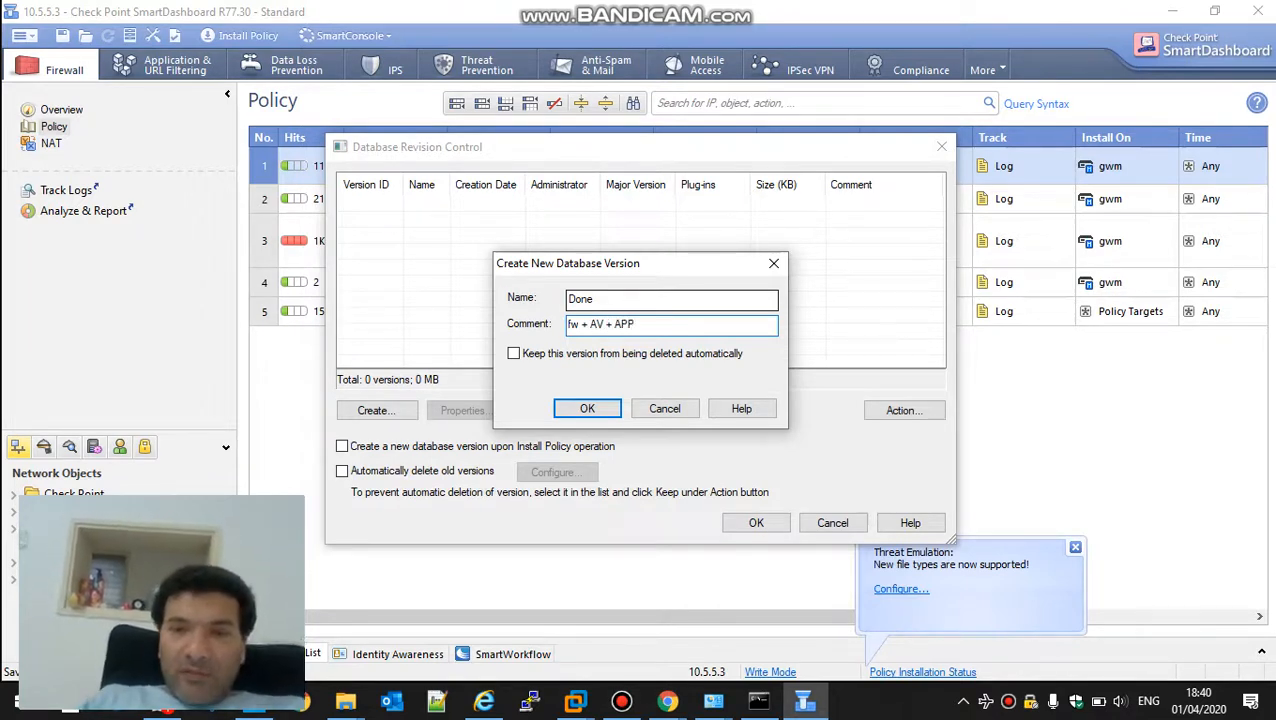
{"action": "type", "text": " w"}
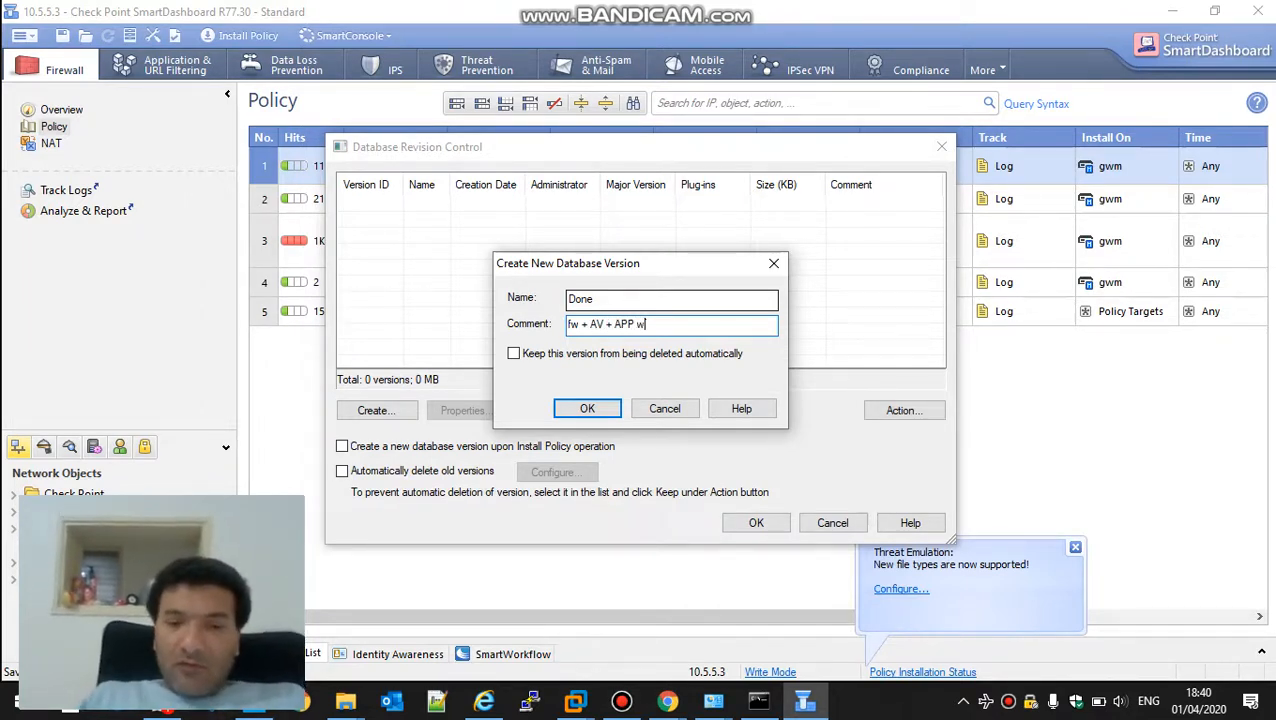
{"action": "type", "text": "orking"}
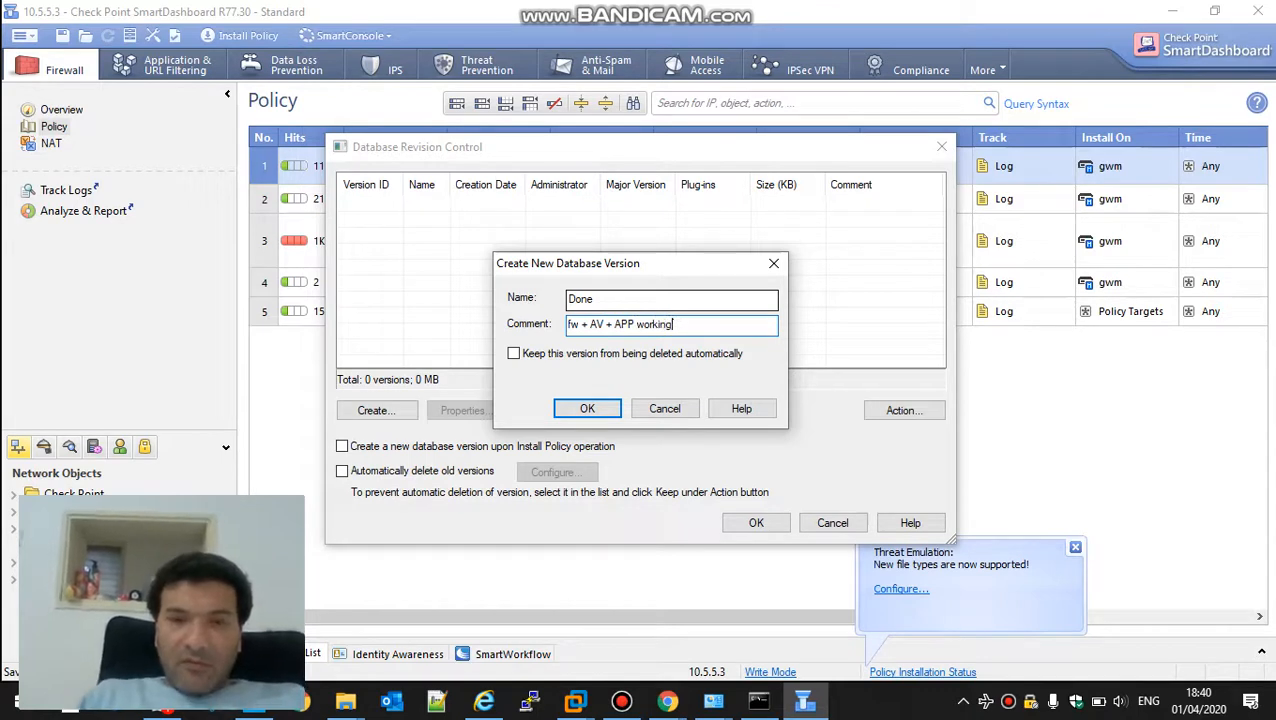
{"action": "left_click", "coordinate": [572, 405]}
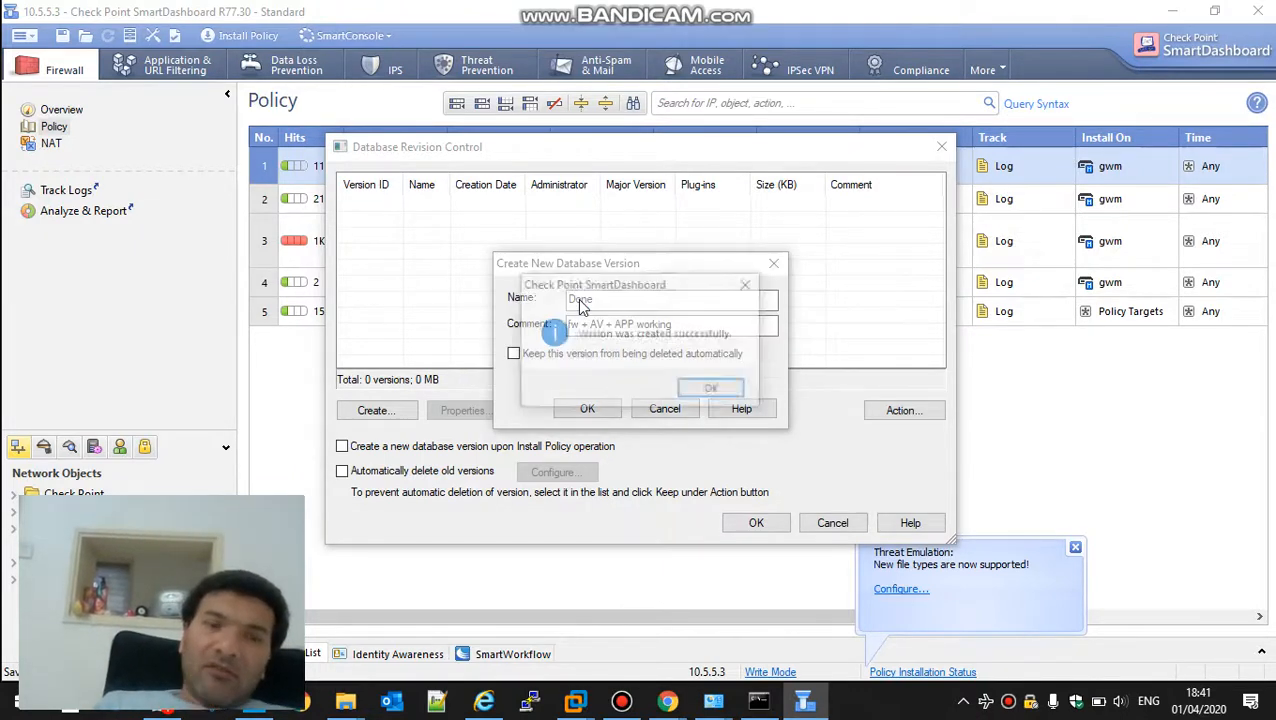
{"action": "left_click", "coordinate": [712, 389]}
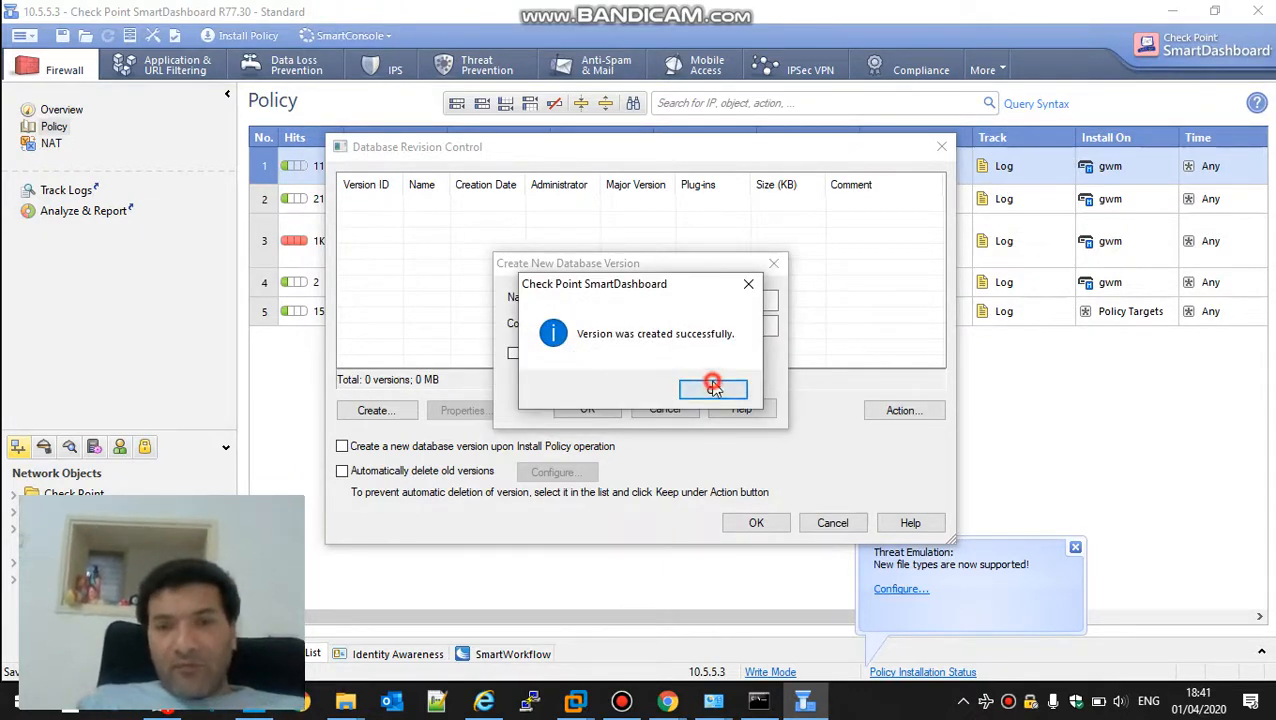
{"action": "left_click", "coordinate": [765, 524]}
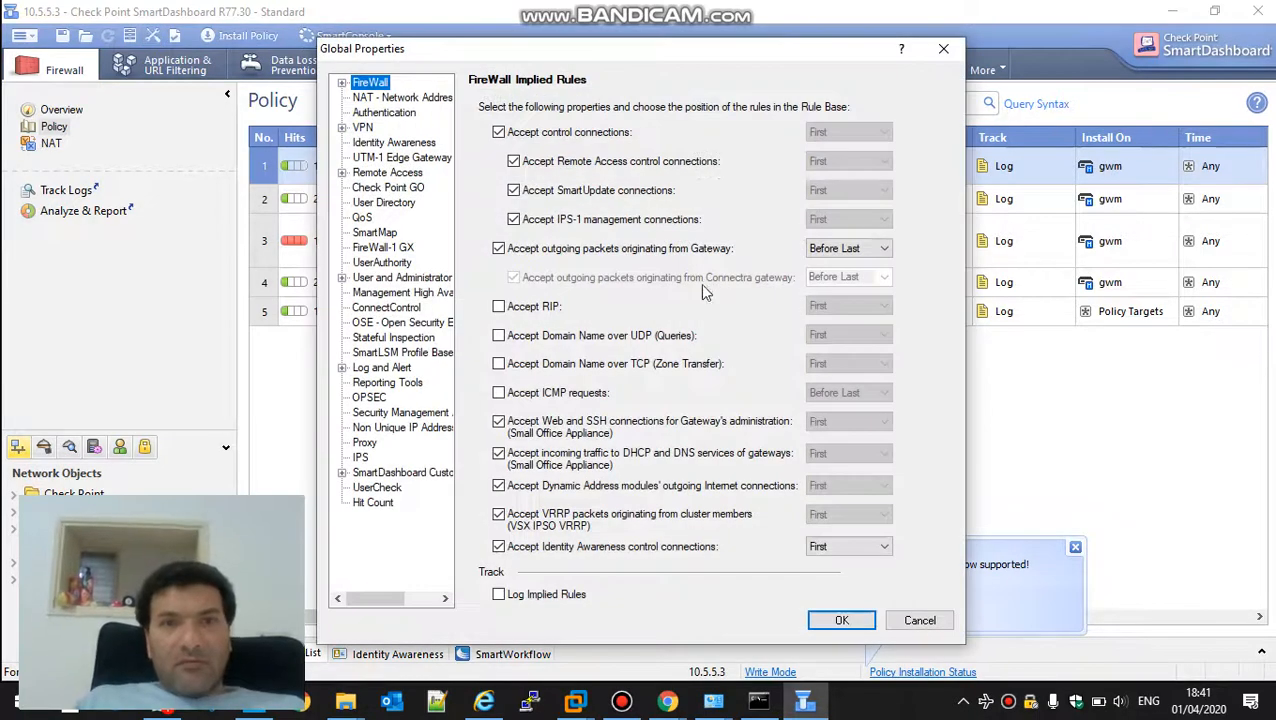
Review the saved database revision and its available actions in Database Revision Control, leaving it without changes
{"action": "left_click", "coordinate": [943, 48]}
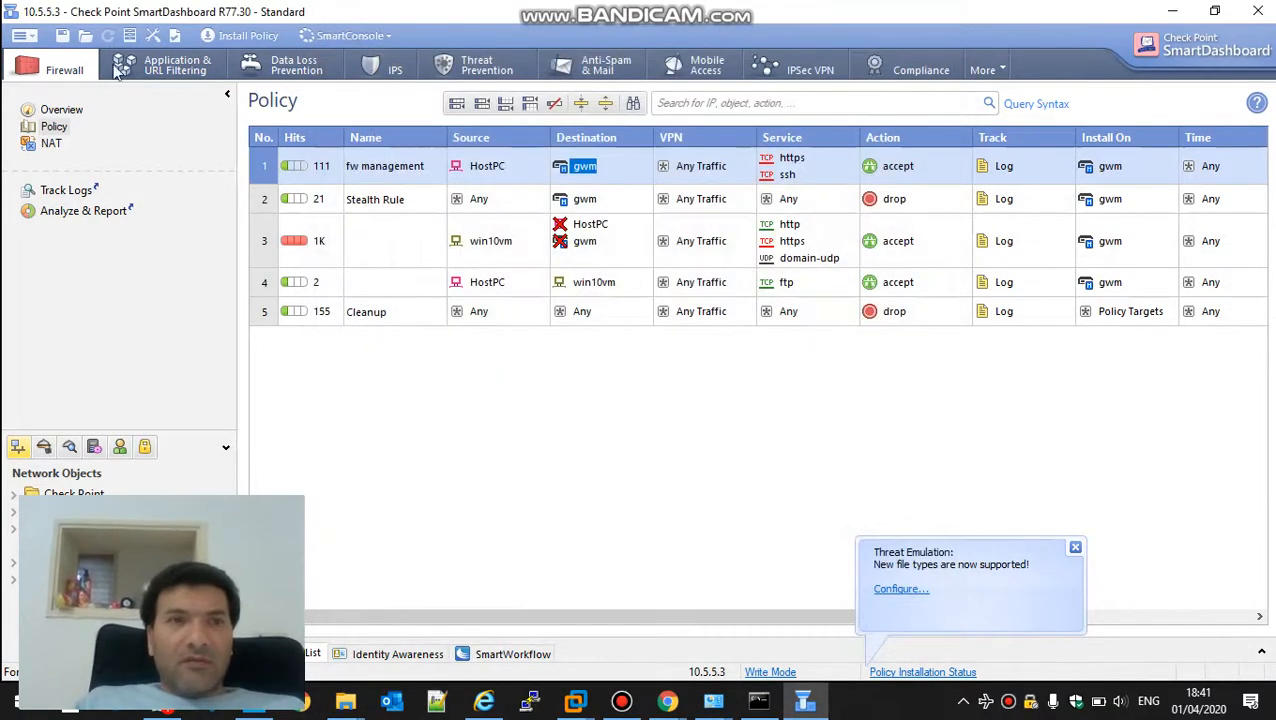
{"action": "left_click", "coordinate": [144, 26]}
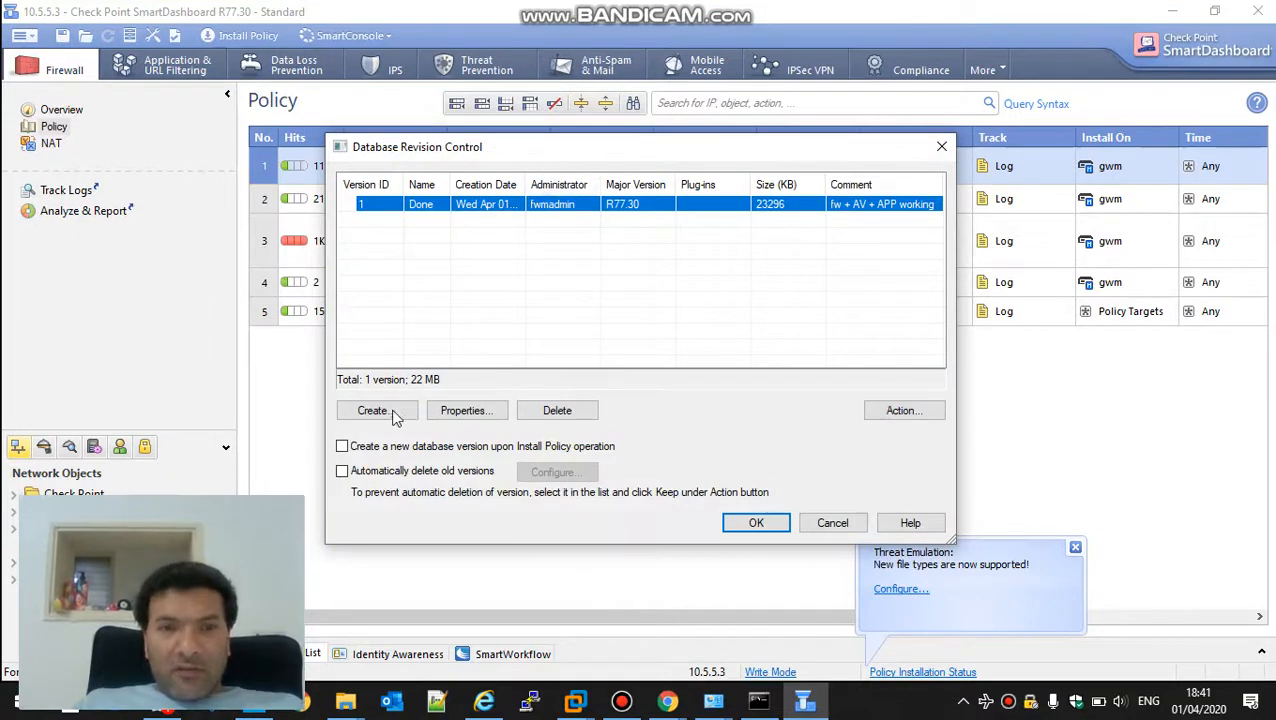
{"action": "left_click", "coordinate": [900, 411]}
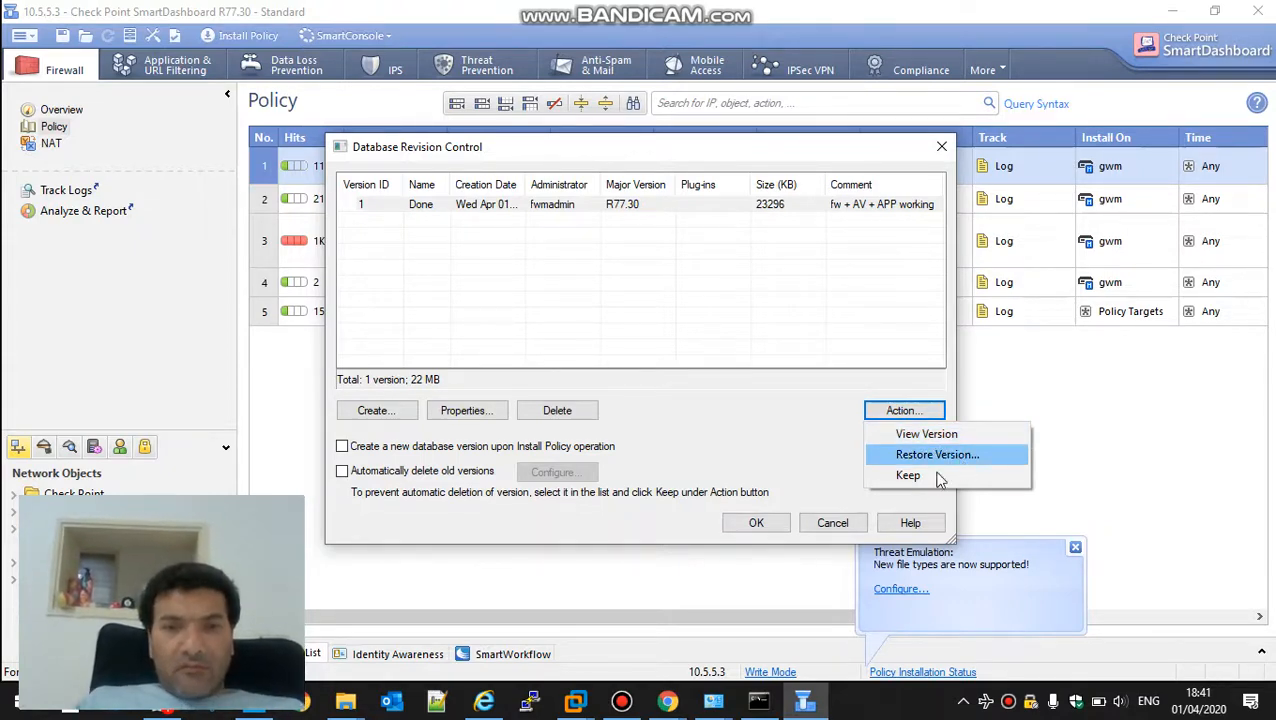
{"action": "left_click", "coordinate": [830, 522]}
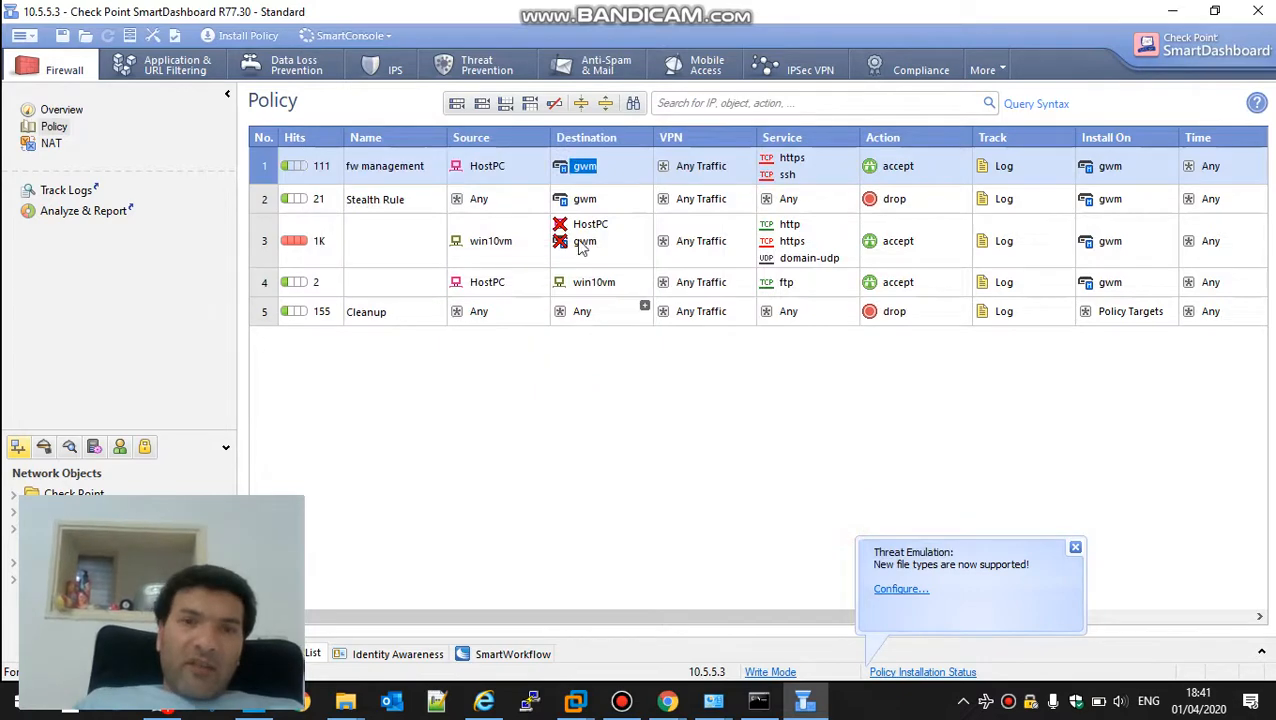
In the gwm gateway's local log storage settings, create a new log file when the current one exceeds 250 MBytes
{"action": "double_click", "coordinate": [585, 168]}
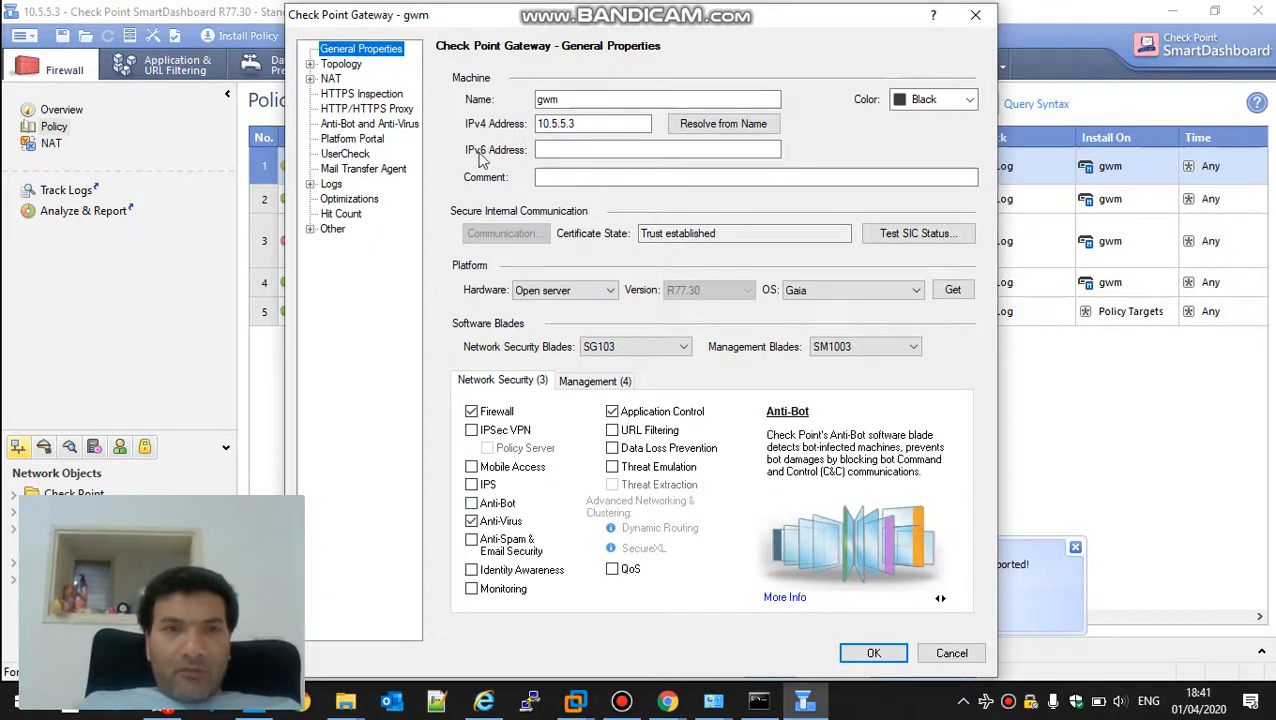
{"action": "left_click", "coordinate": [310, 184]}
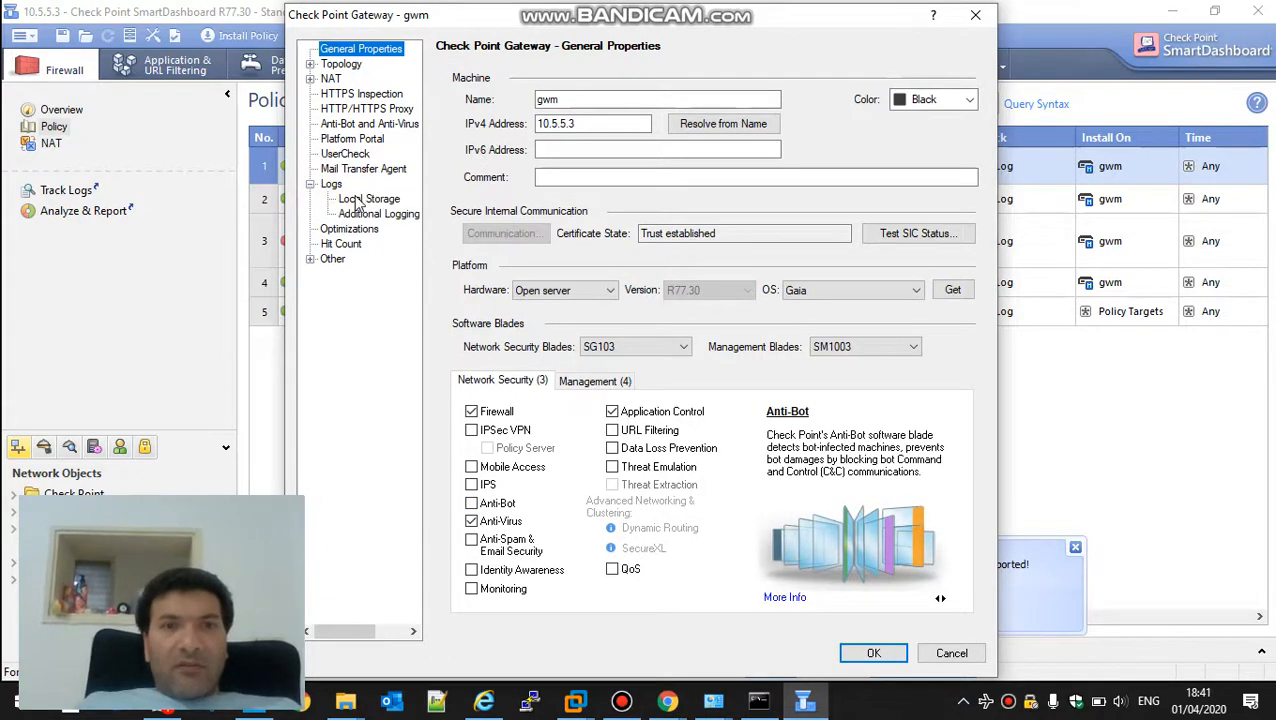
{"action": "left_click", "coordinate": [358, 199]}
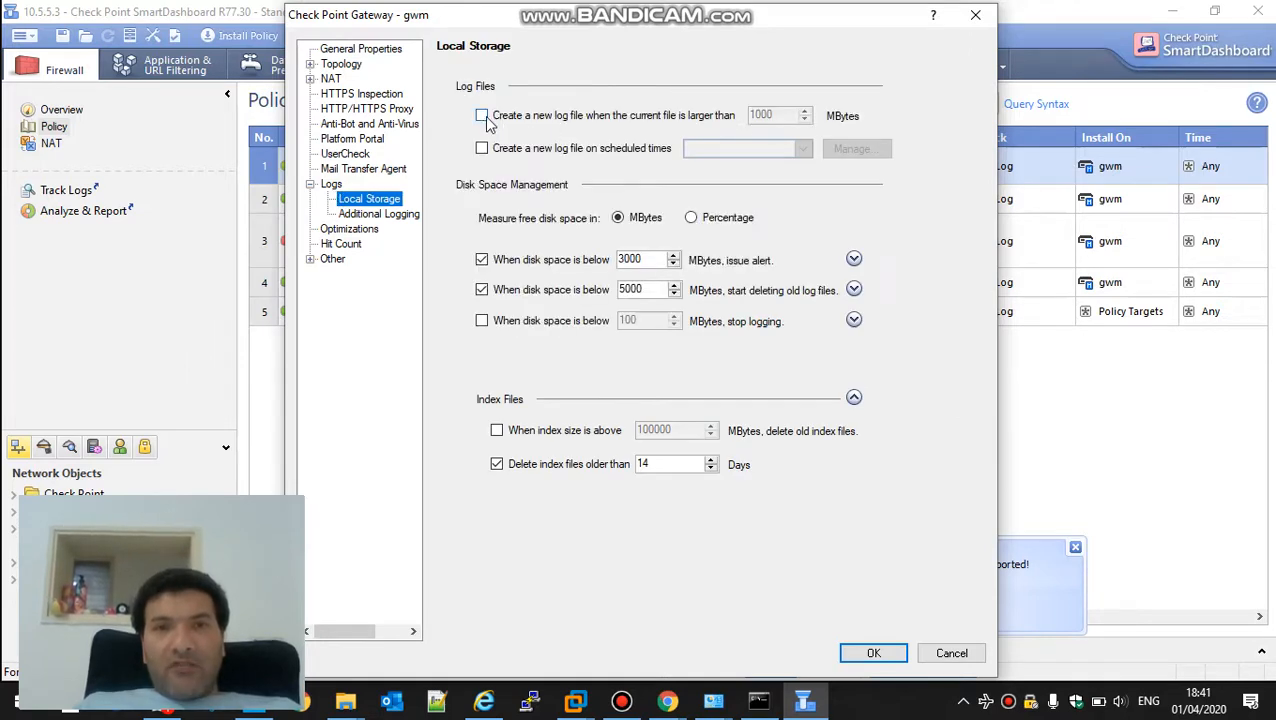
{"action": "left_click", "coordinate": [482, 116]}
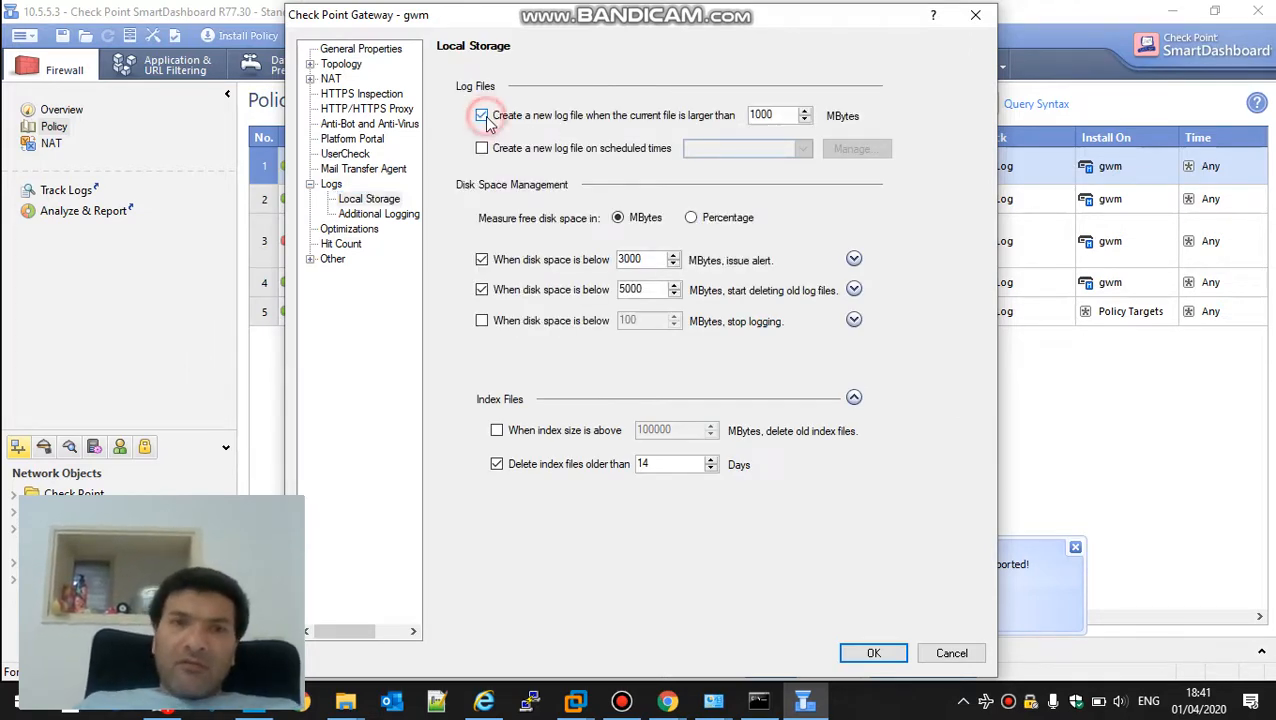
{"action": "double_click", "coordinate": [770, 117]}
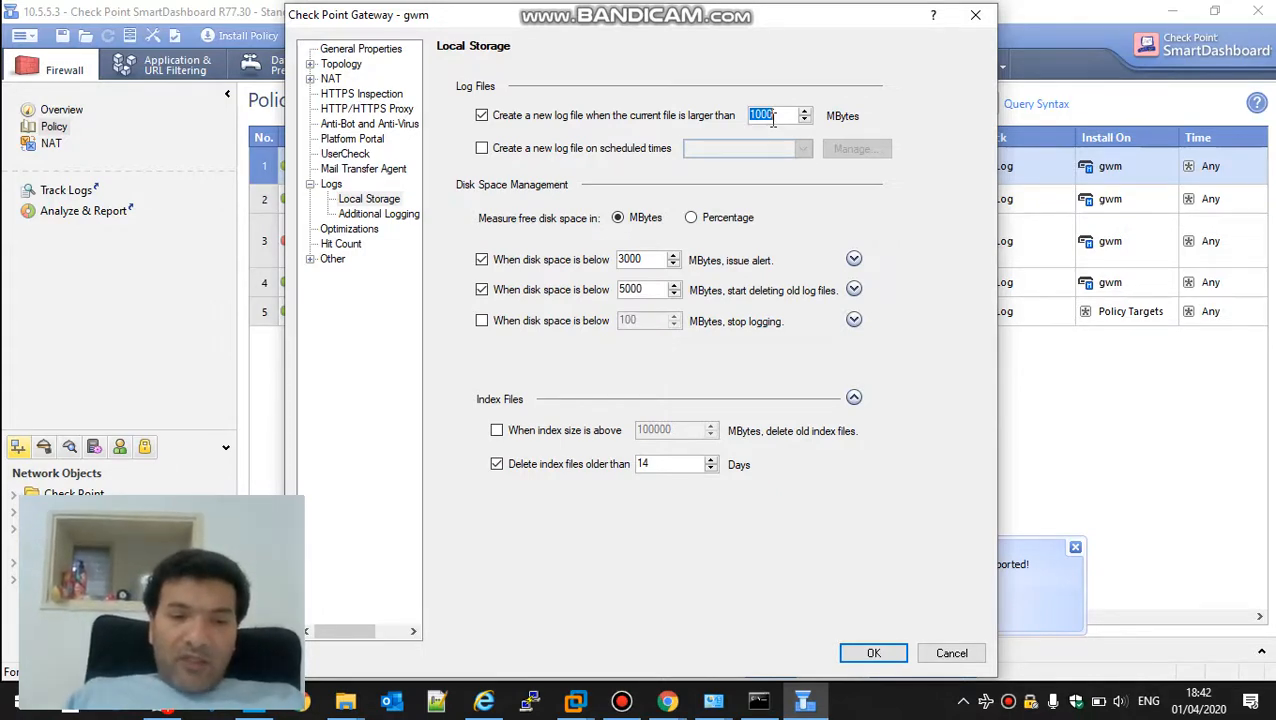
{"action": "type", "text": "250"}
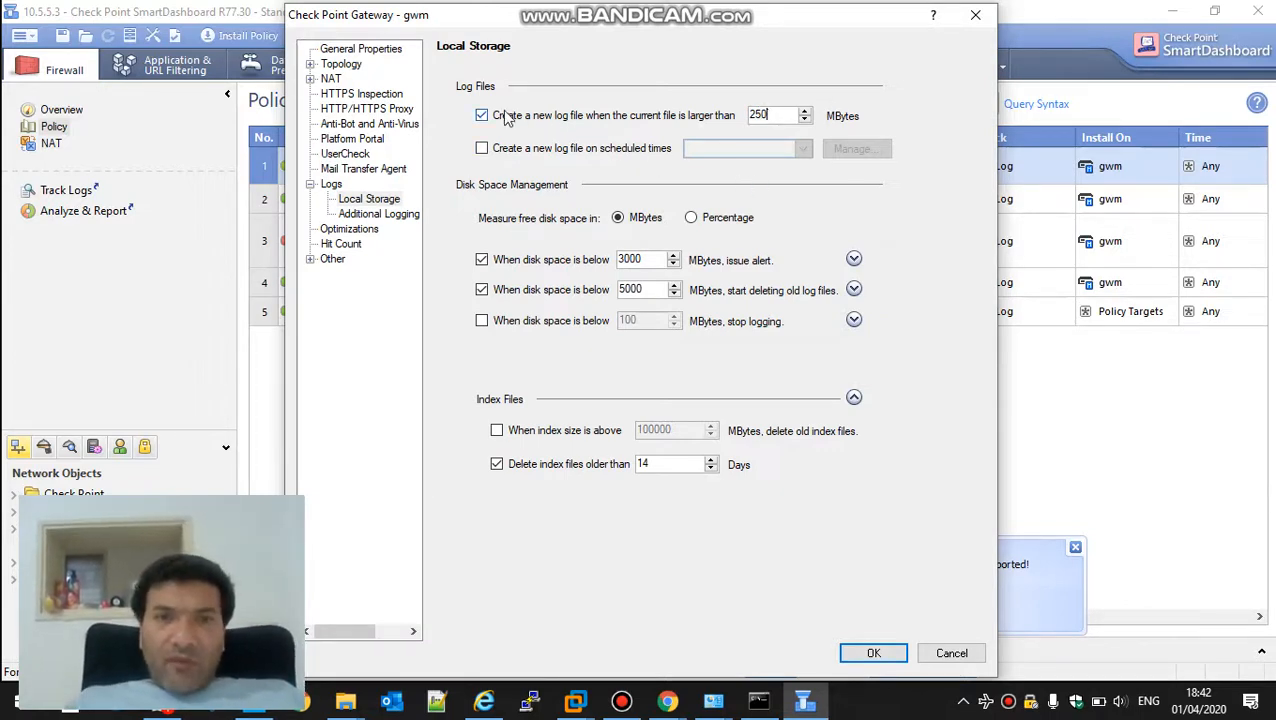
Enable creating a new log file on scheduled times and set the schedule to Midnight
{"action": "left_click", "coordinate": [482, 148]}
{"action": "left_click", "coordinate": [800, 148]}
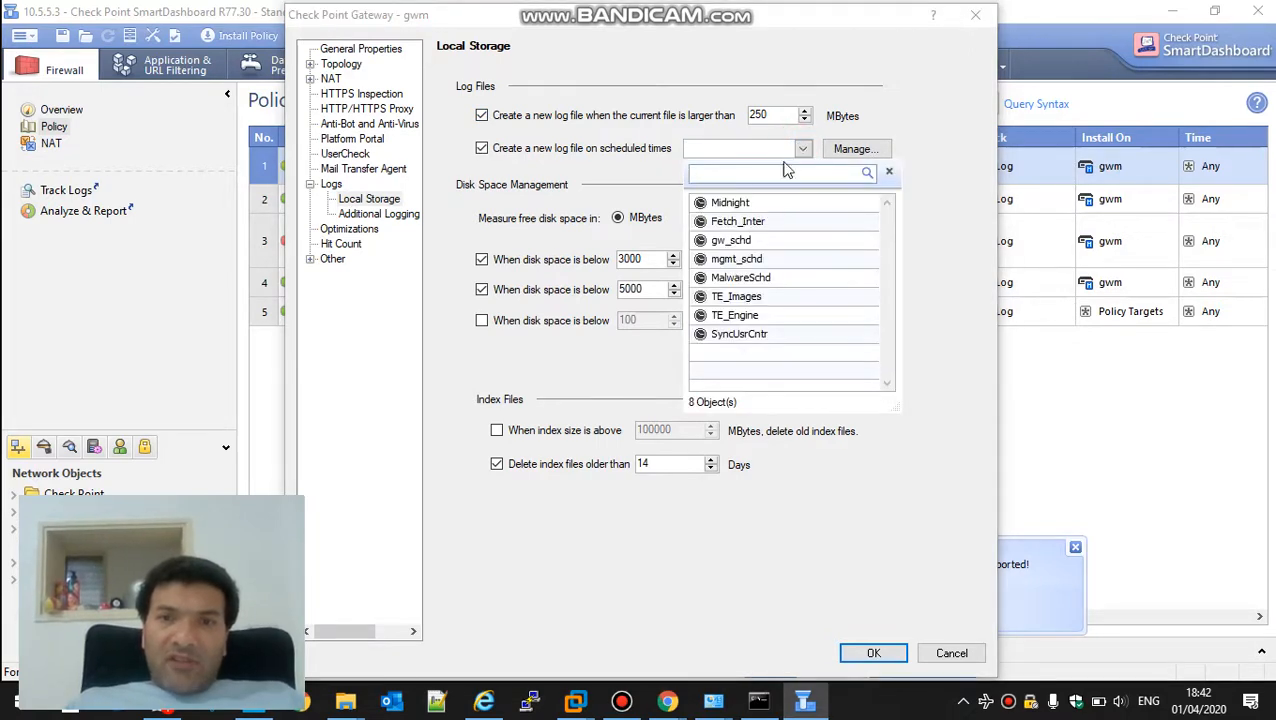
{"action": "left_click", "coordinate": [748, 202]}
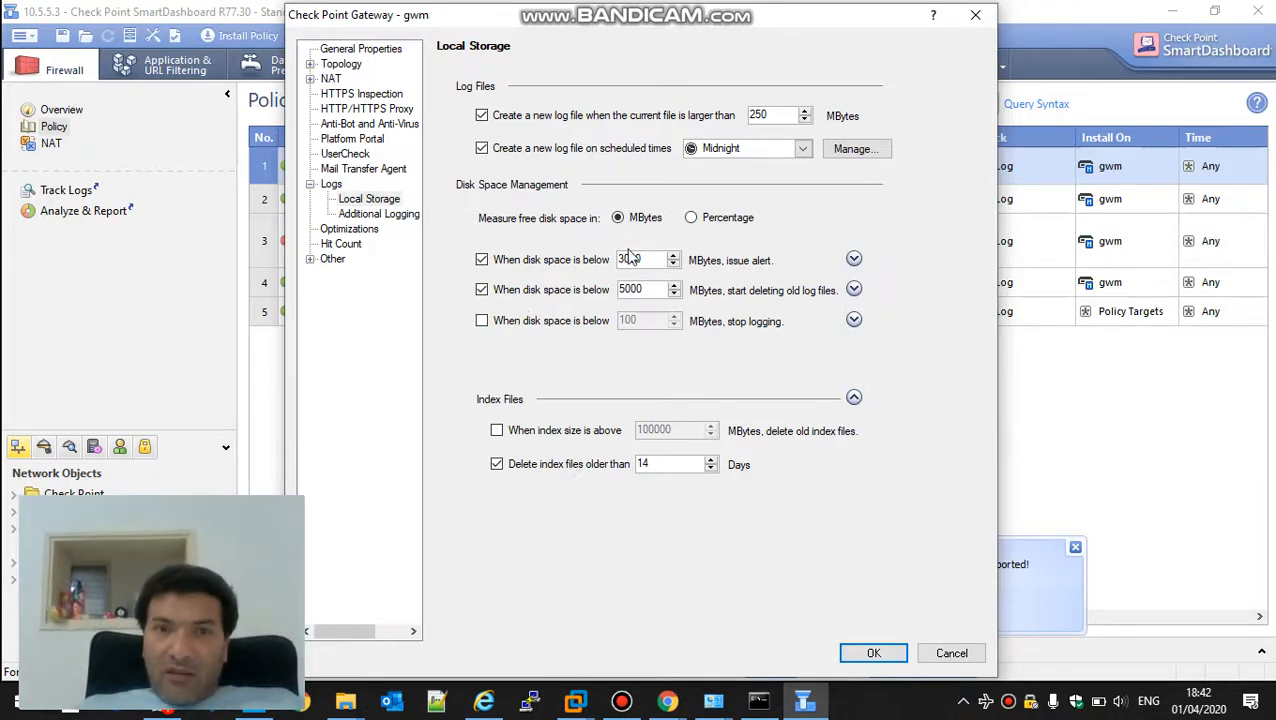
Measure free disk space in percentage, issuing an alert below 25 percent and deleting old log files below 30 percent
{"action": "left_click", "coordinate": [691, 217]}
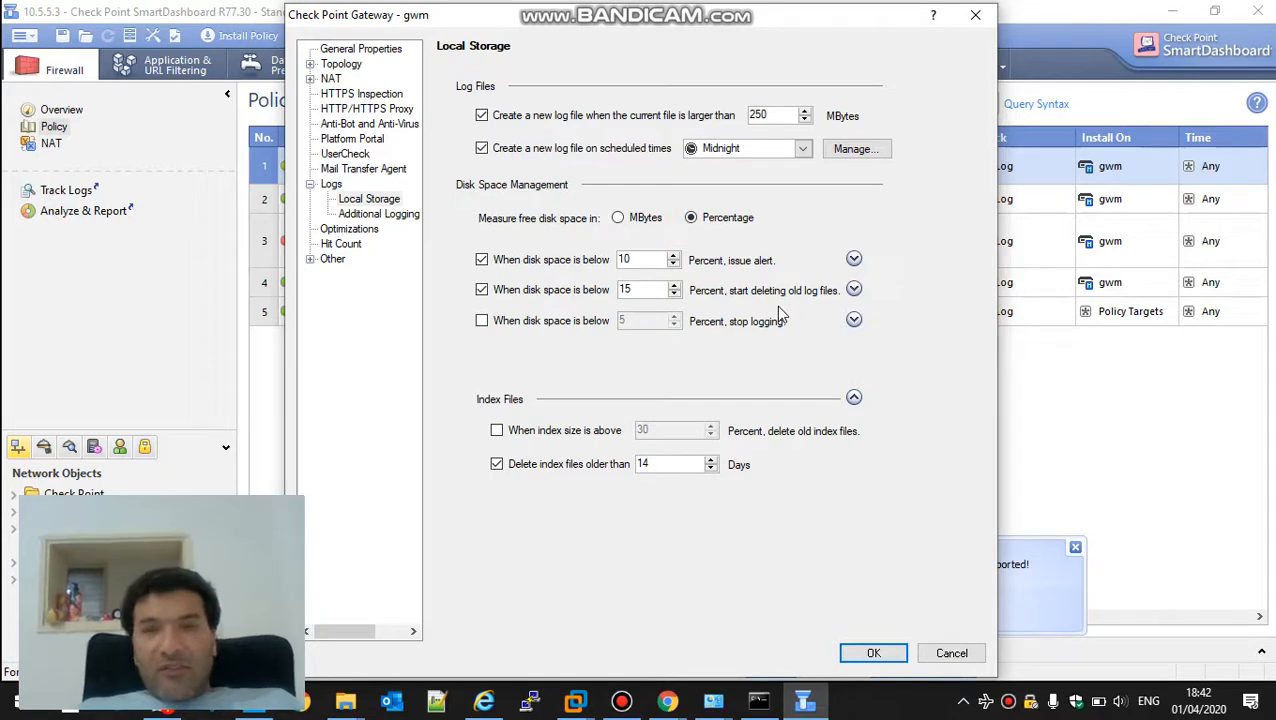
{"action": "double_click", "coordinate": [644, 260]}
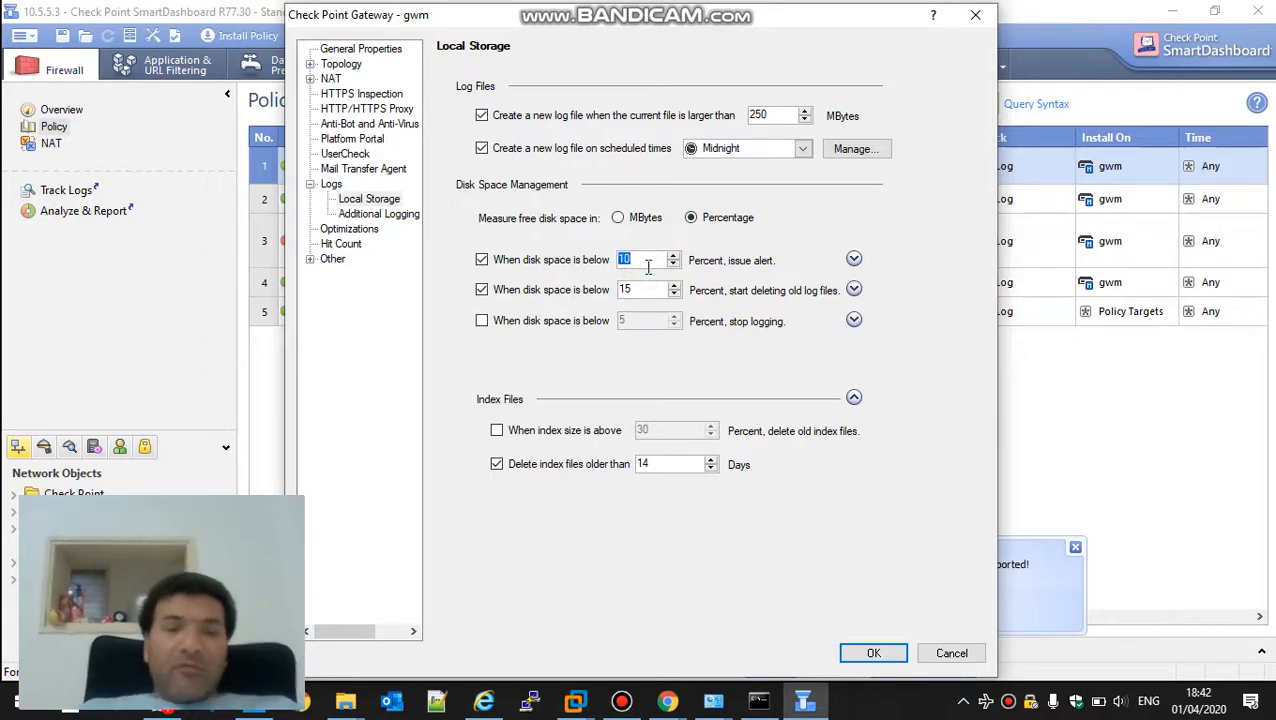
{"action": "type", "text": "25"}
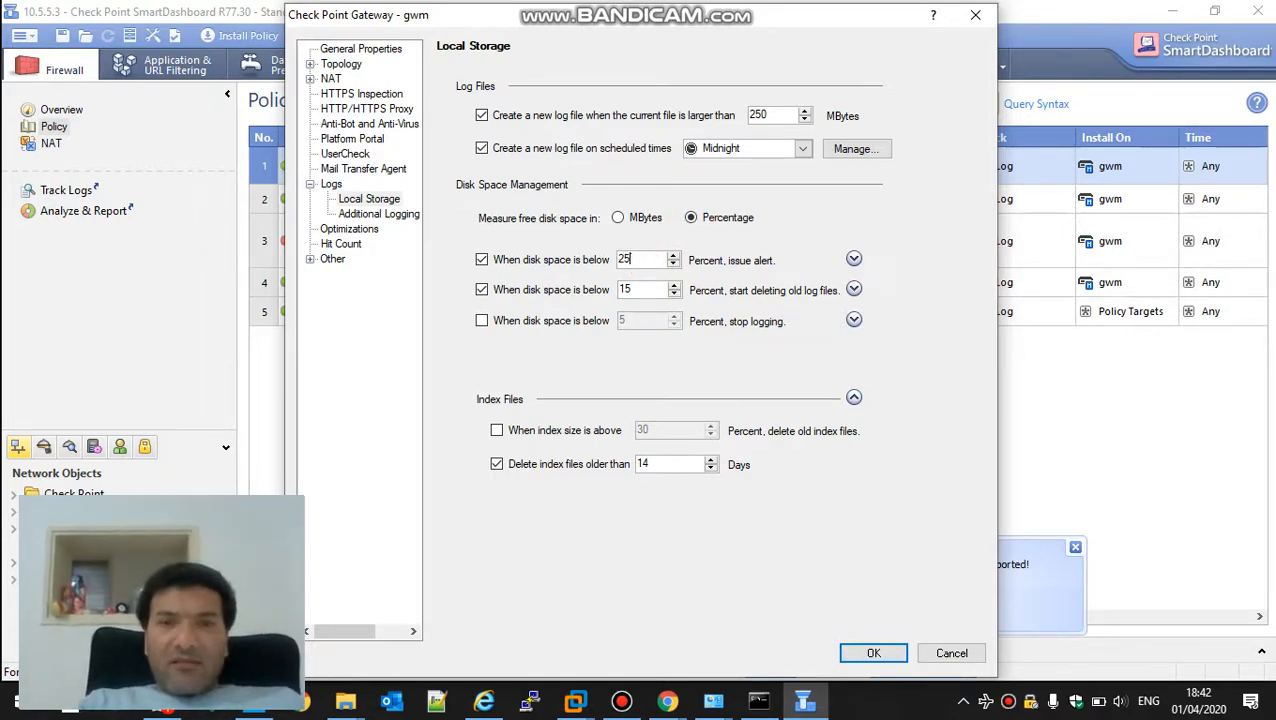
{"action": "key", "text": "shift+Tab"}
{"action": "key", "text": "shift+Tab"}
{"action": "key", "text": "shift+Tab"}
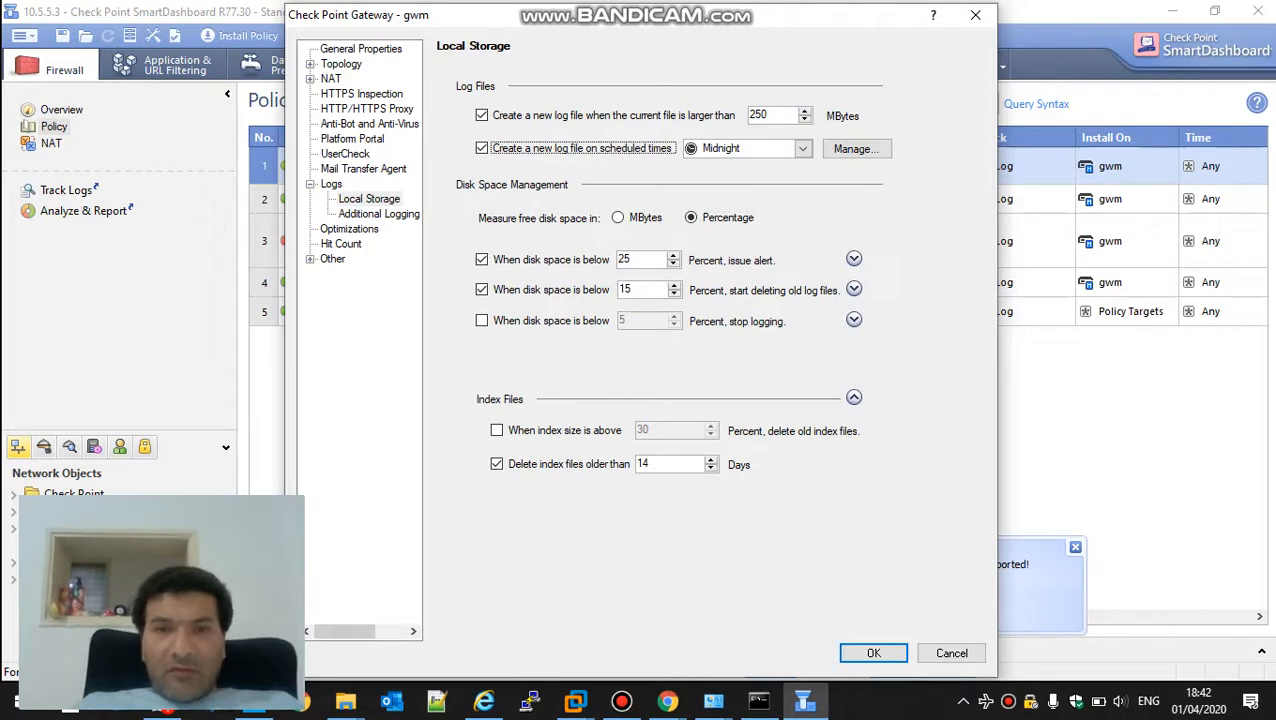
{"action": "double_click", "coordinate": [648, 288]}
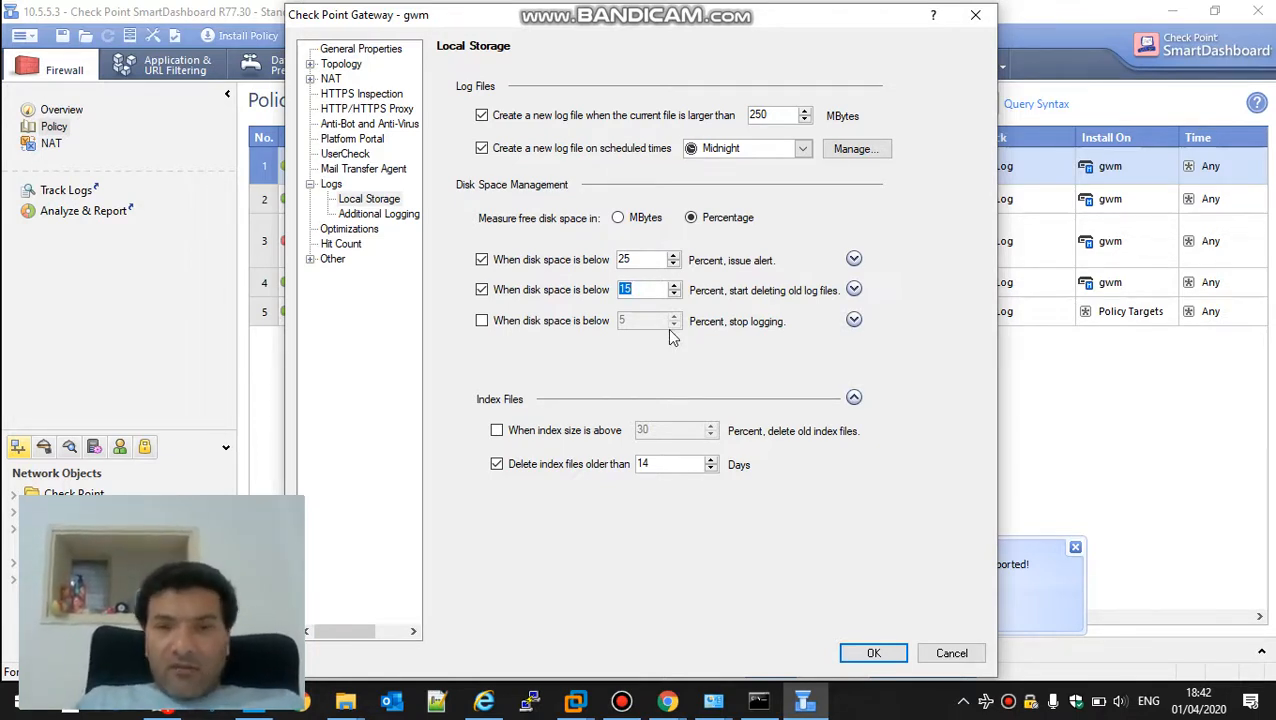
{"action": "type", "text": "30"}
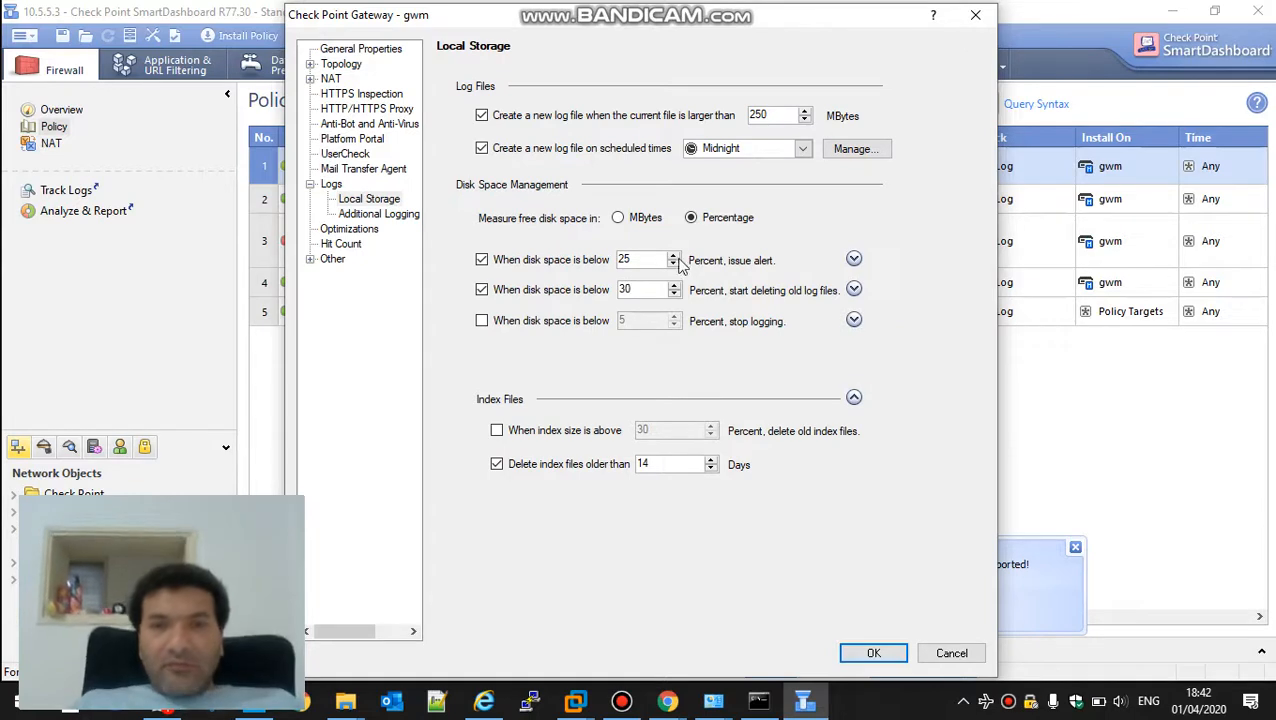
Enable deleting old index files when the index size is above 30 percent, and apply the gwm gateway settings
{"action": "left_click", "coordinate": [497, 432]}
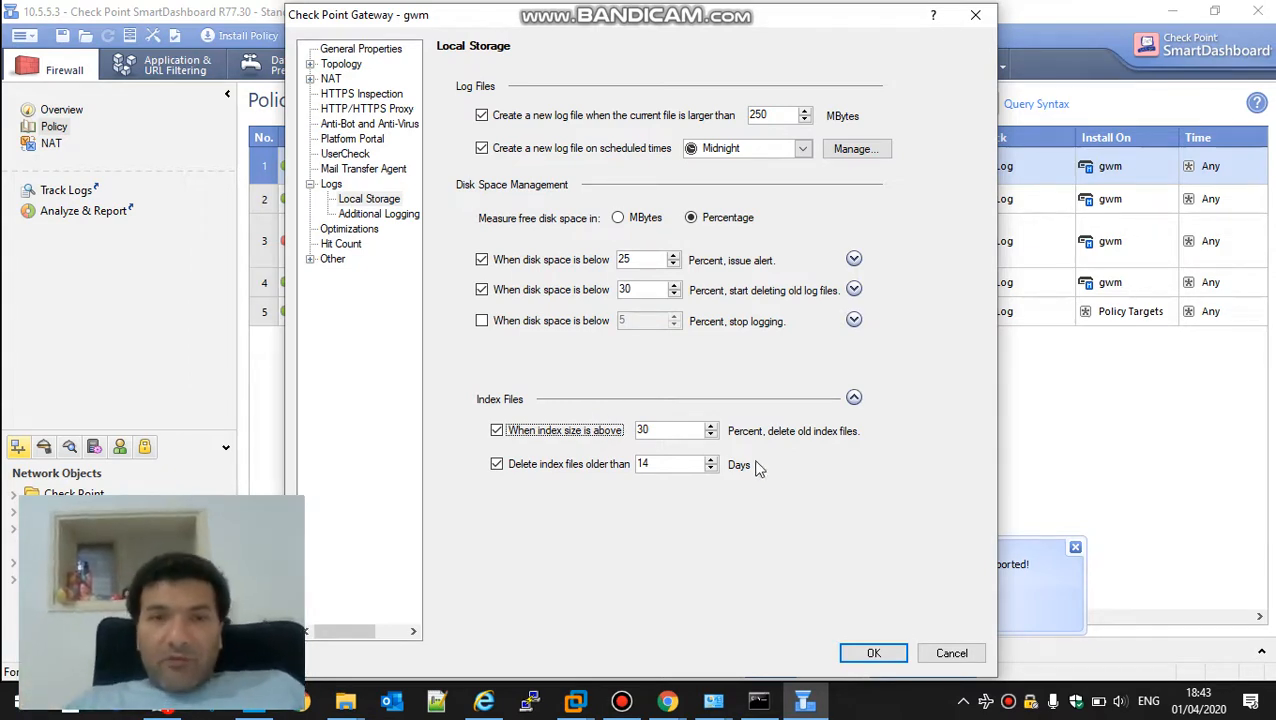
{"action": "left_click", "coordinate": [874, 653]}
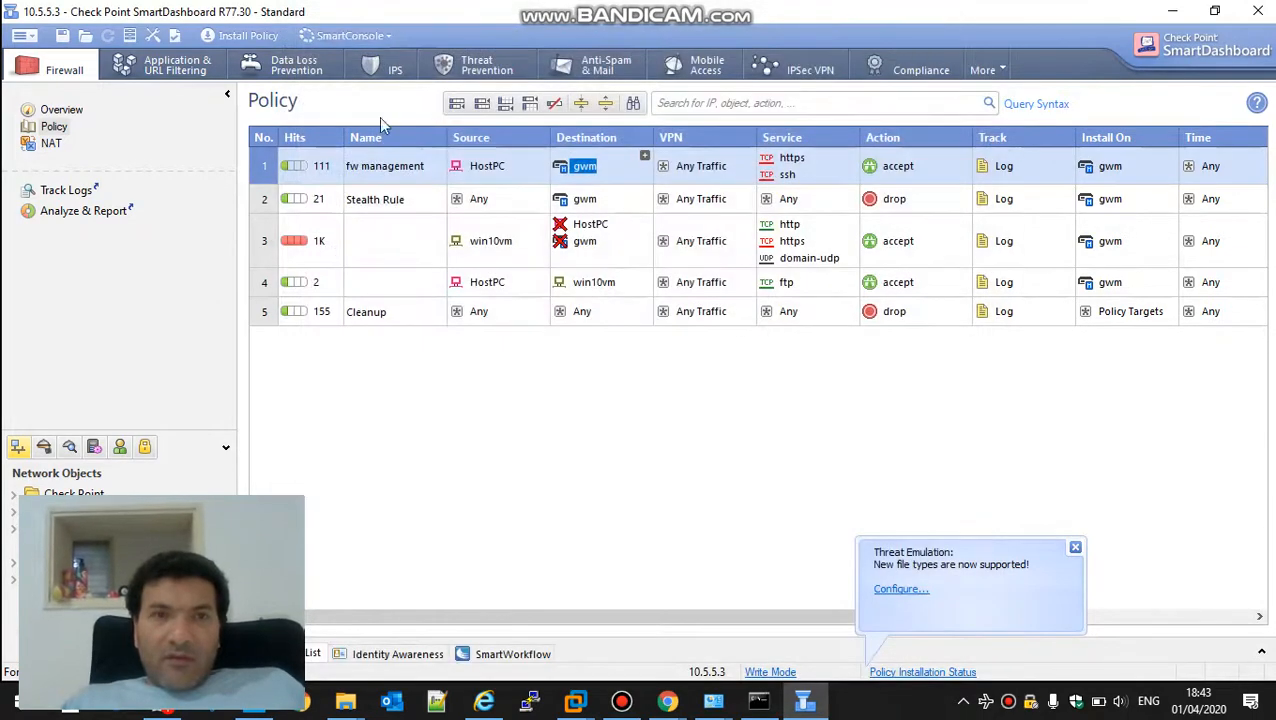
Open SmartLog and browse the older entries in All Logs, collapsing the query top results
{"action": "left_click", "coordinate": [344, 35]}
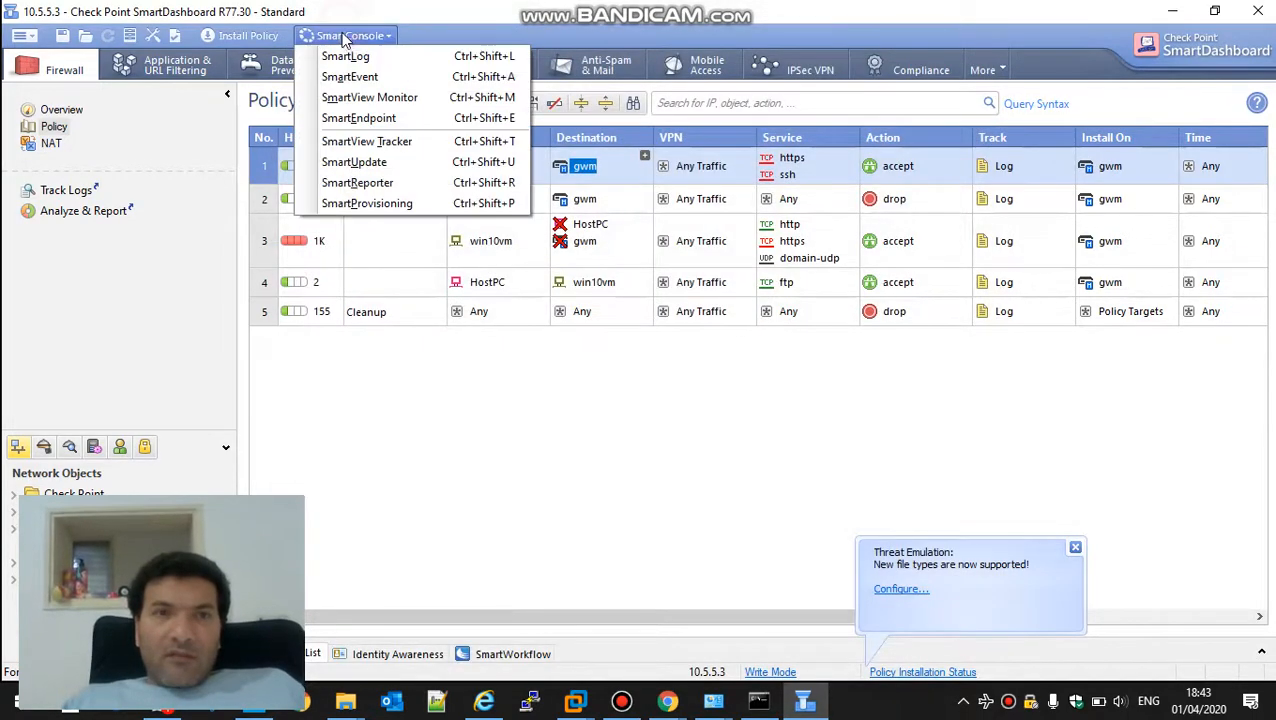
{"action": "left_click", "coordinate": [354, 57]}
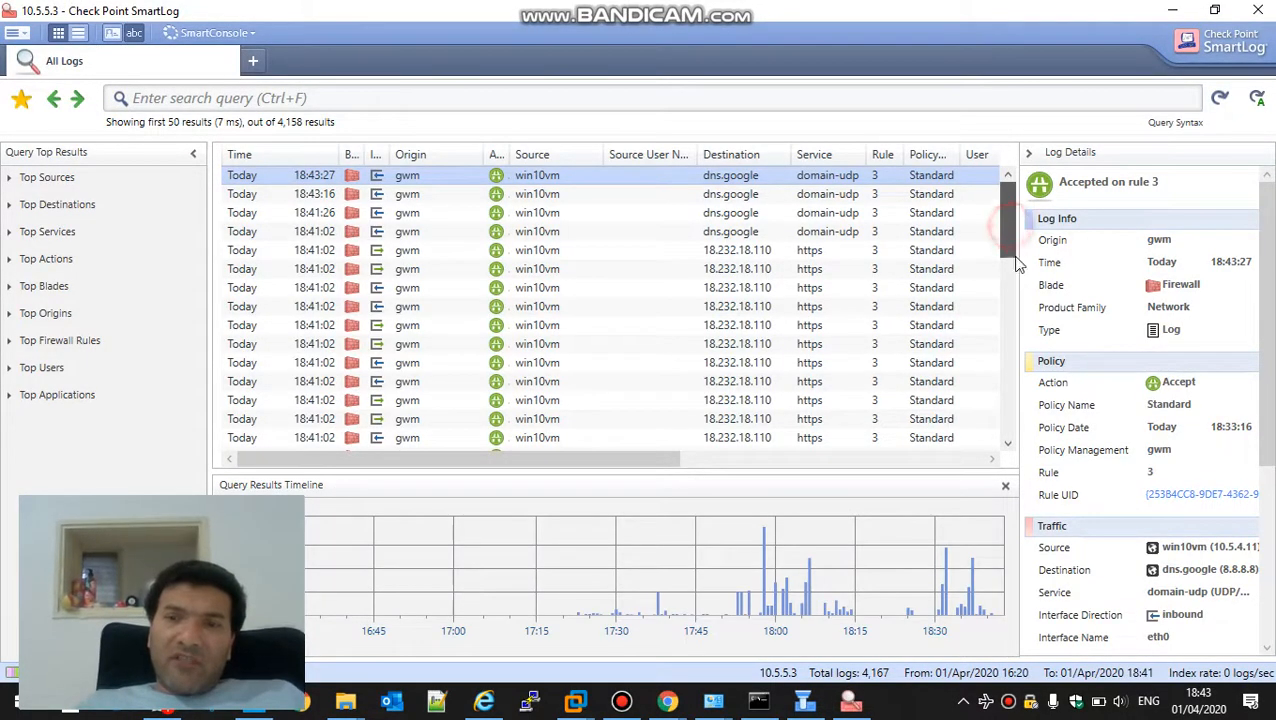
{"action": "left_click_drag", "start_coordinate": [1017, 264], "coordinate": [1008, 456]}
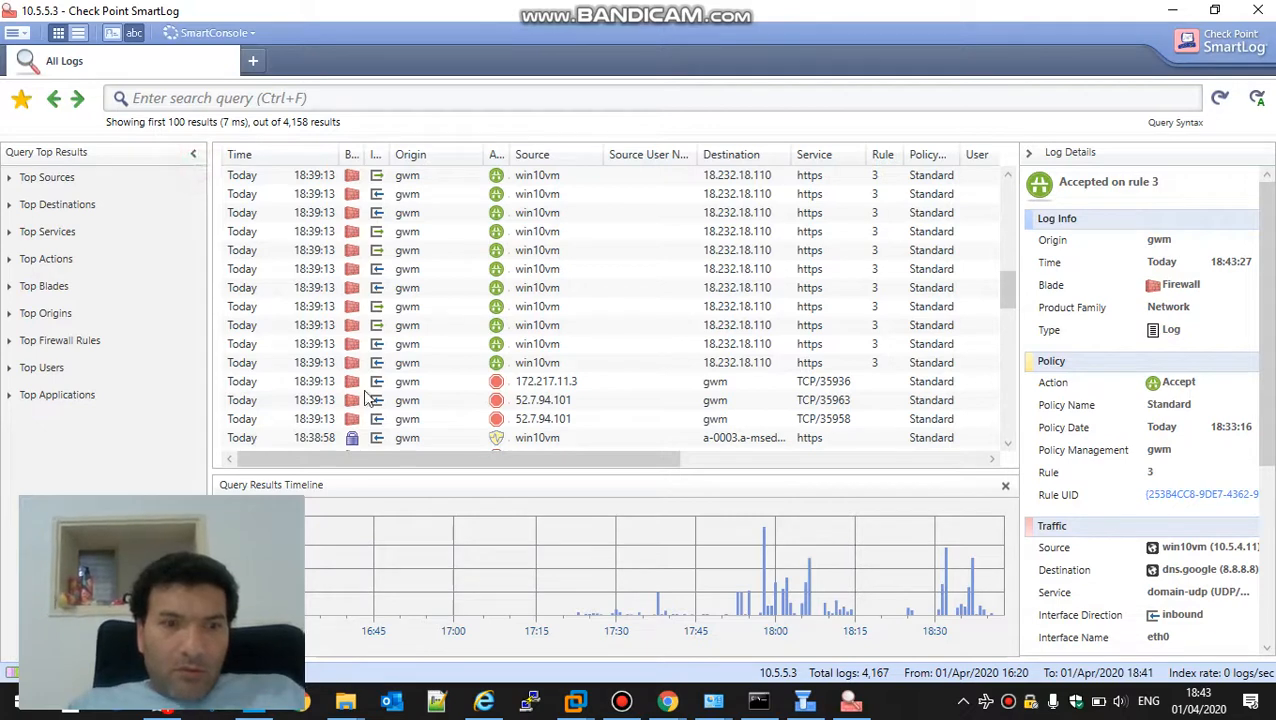
{"action": "left_click", "coordinate": [189, 156]}
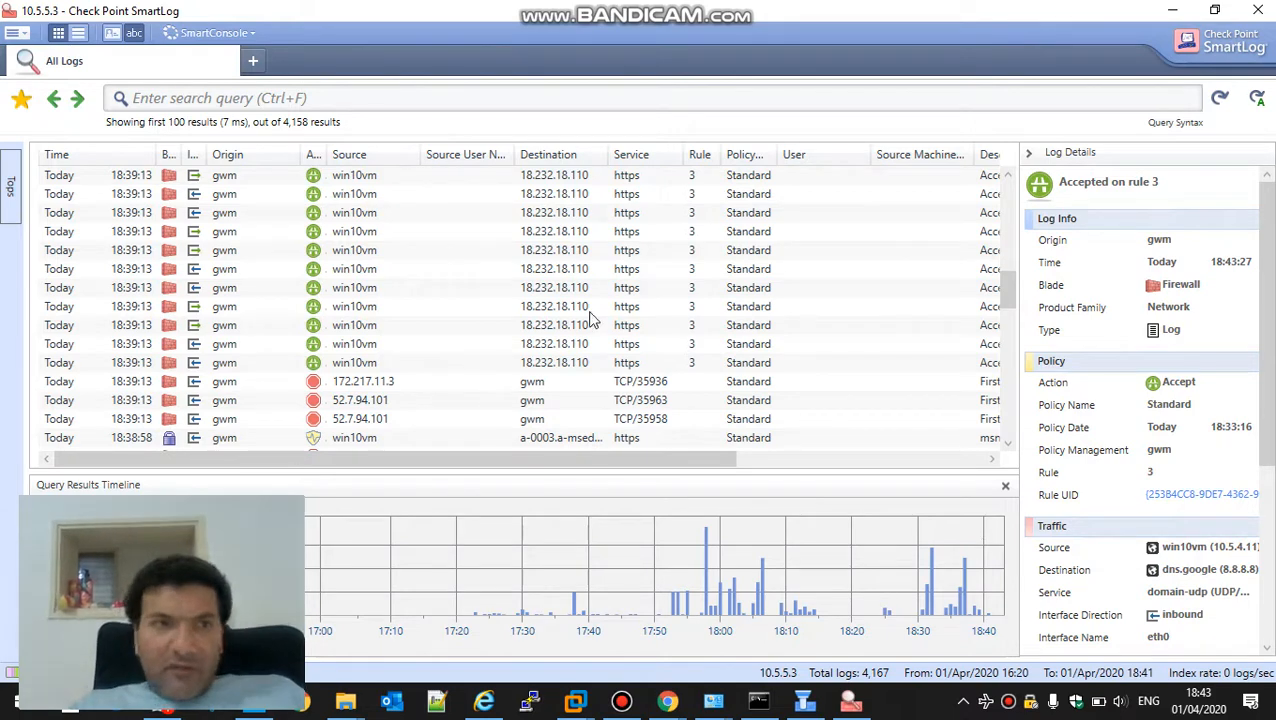
Examine SmartLog's recent queries and search filters and its file export and tools options
{"action": "left_click", "coordinate": [773, 96]}
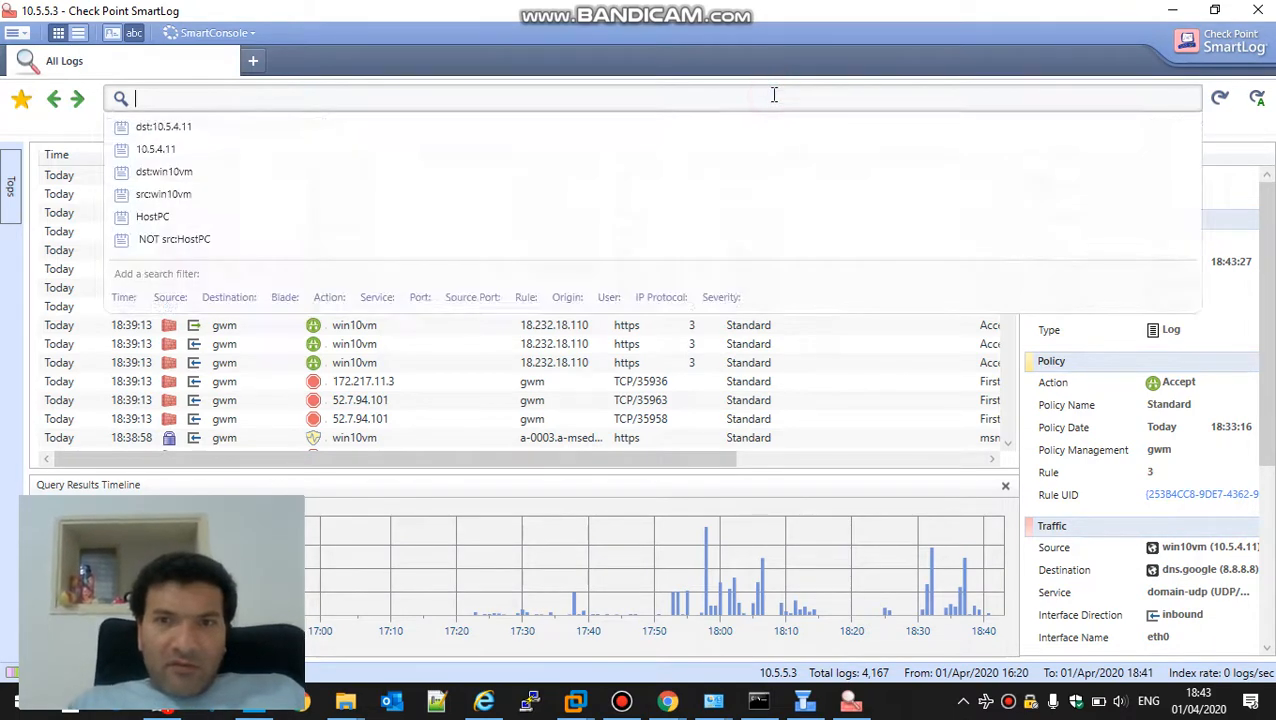
{"action": "left_click", "coordinate": [23, 33]}
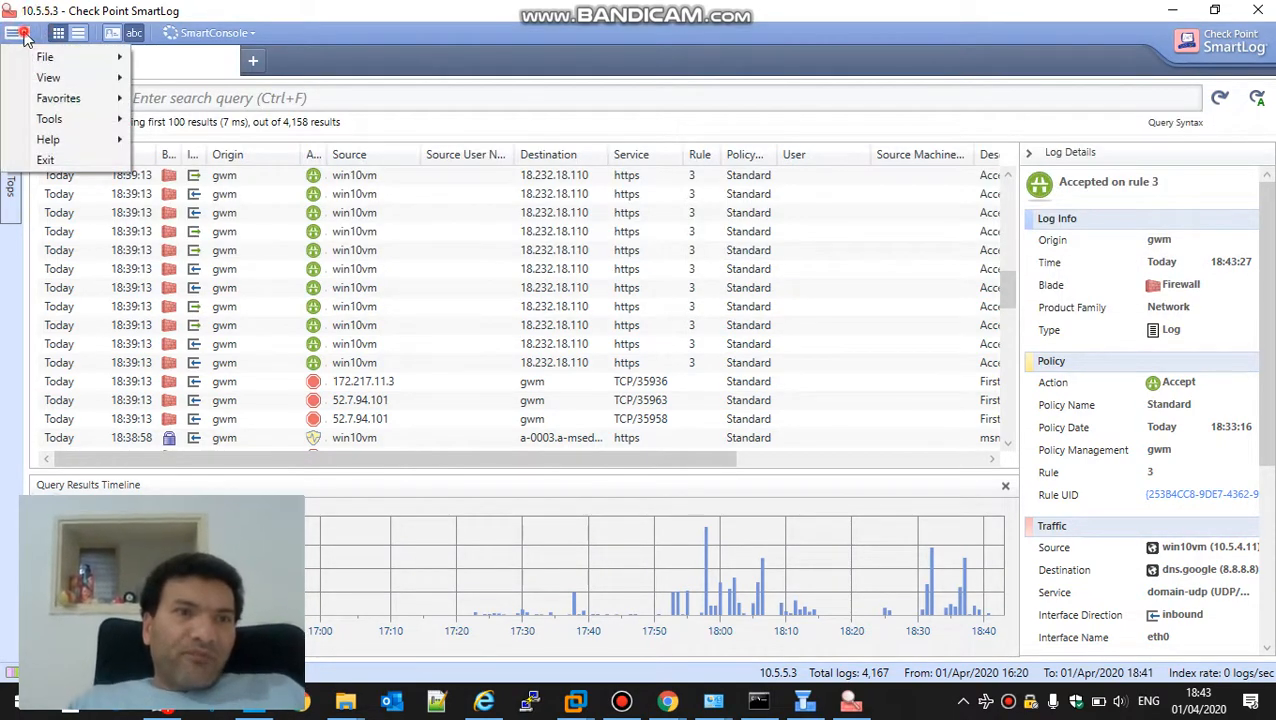
{"action": "mouse_move", "coordinate": [35, 60]}
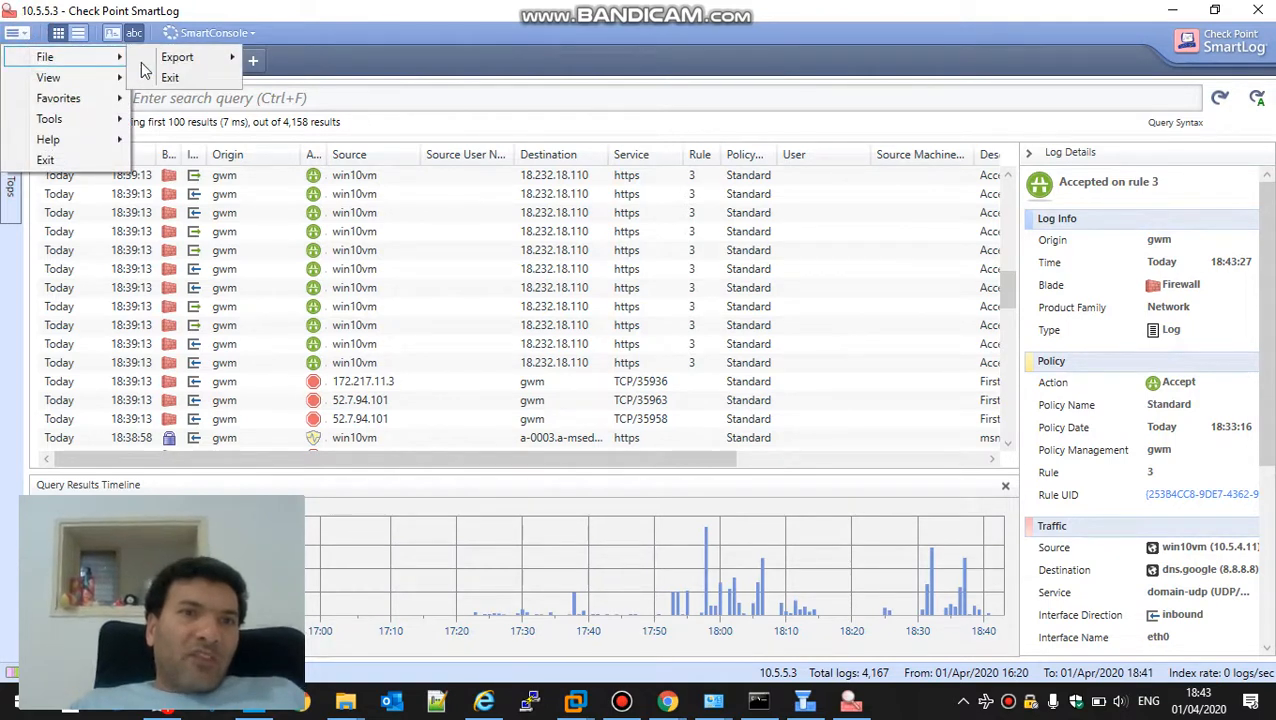
{"action": "mouse_move", "coordinate": [156, 63]}
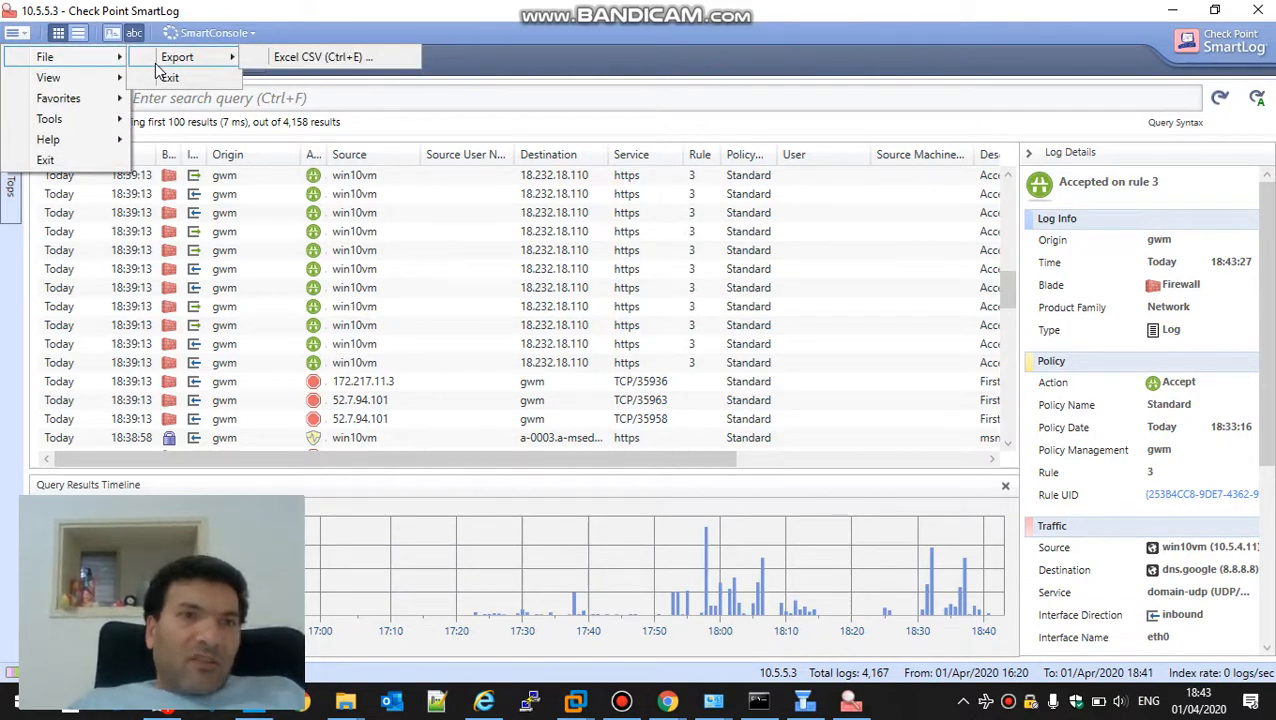
{"action": "mouse_move", "coordinate": [72, 125]}
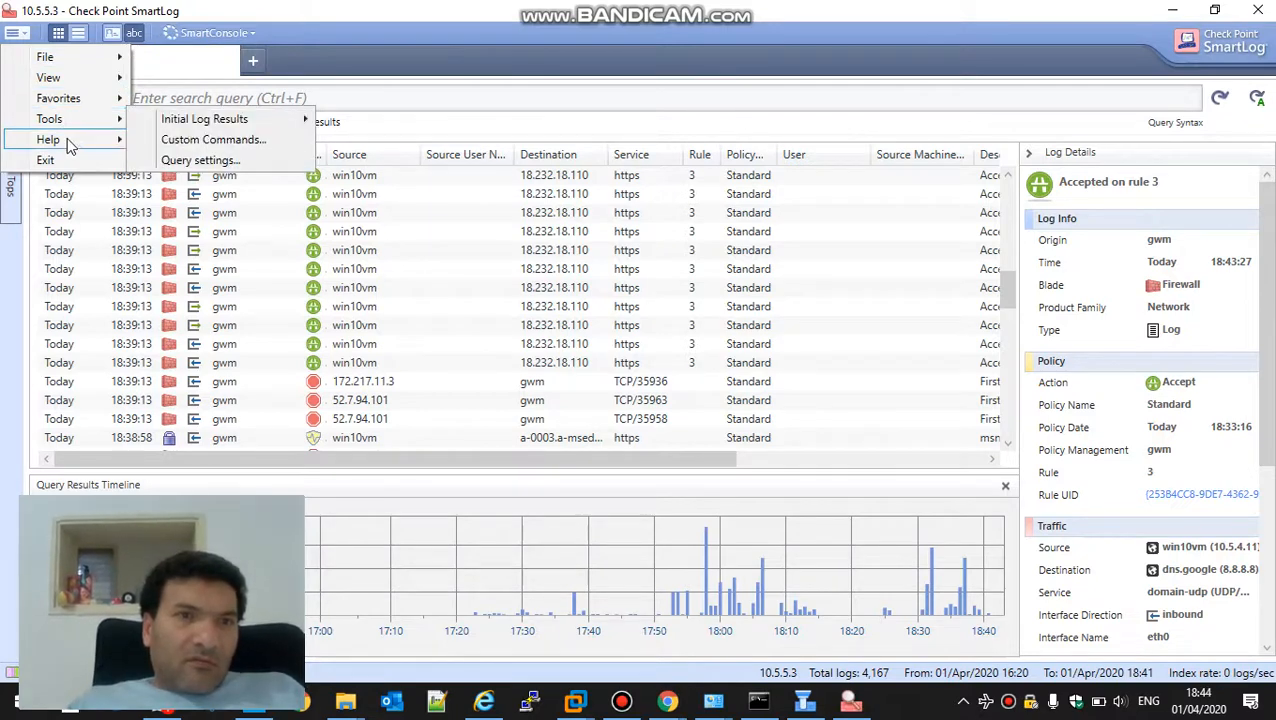
{"action": "left_click", "coordinate": [924, 100]}
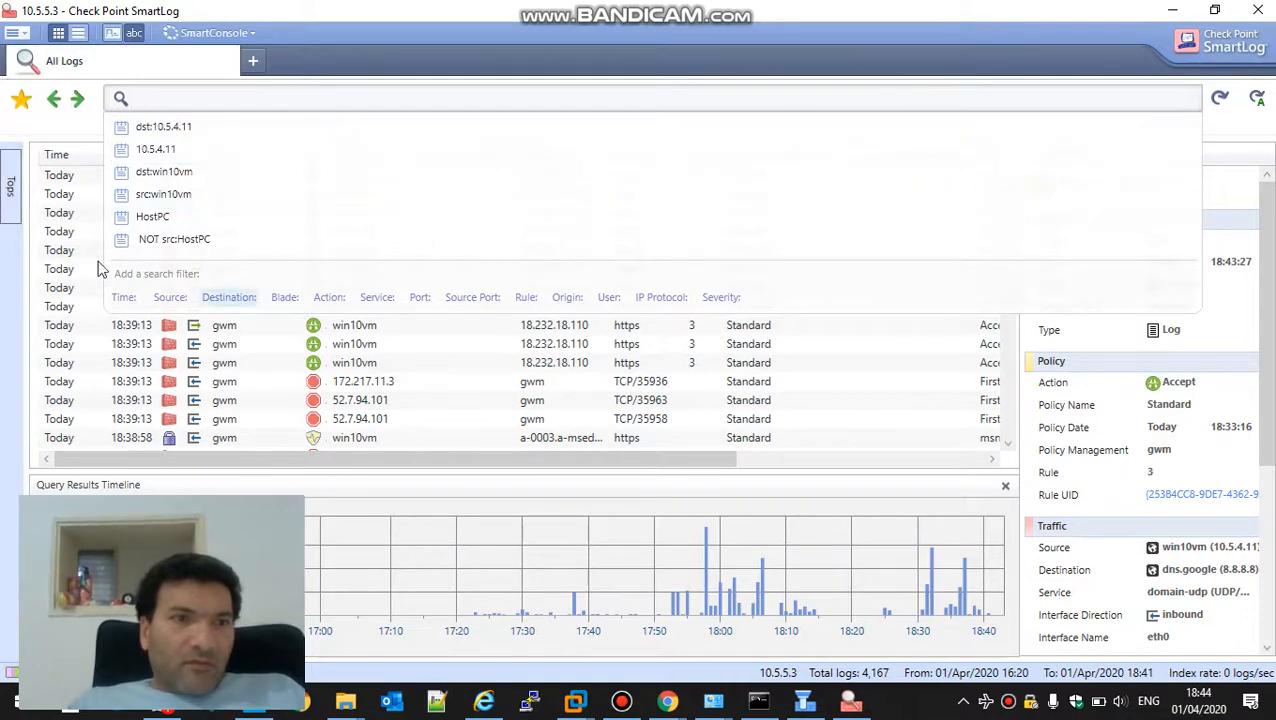
{"action": "left_click", "coordinate": [538, 381]}
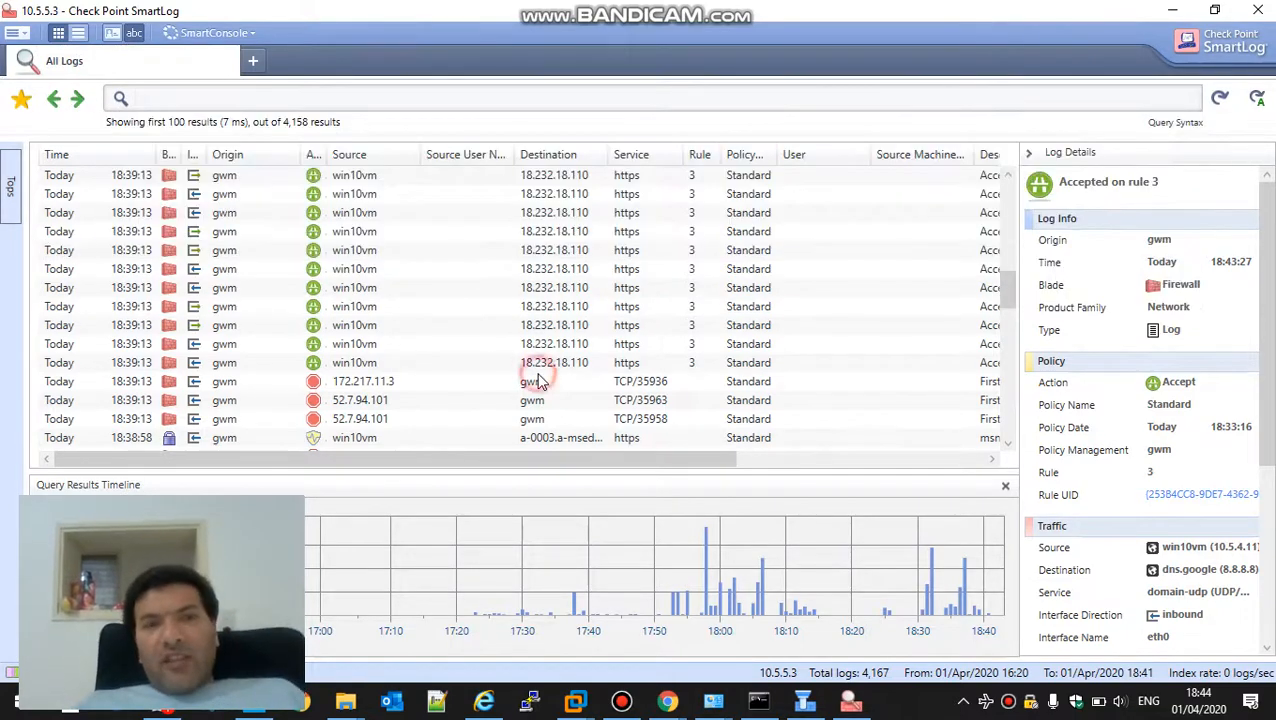
{"action": "left_click", "coordinate": [538, 381]}
Search the logs for 8.8.8.8 and collapse the log details to view the entries' full descriptions
{"action": "left_click", "coordinate": [319, 100]}
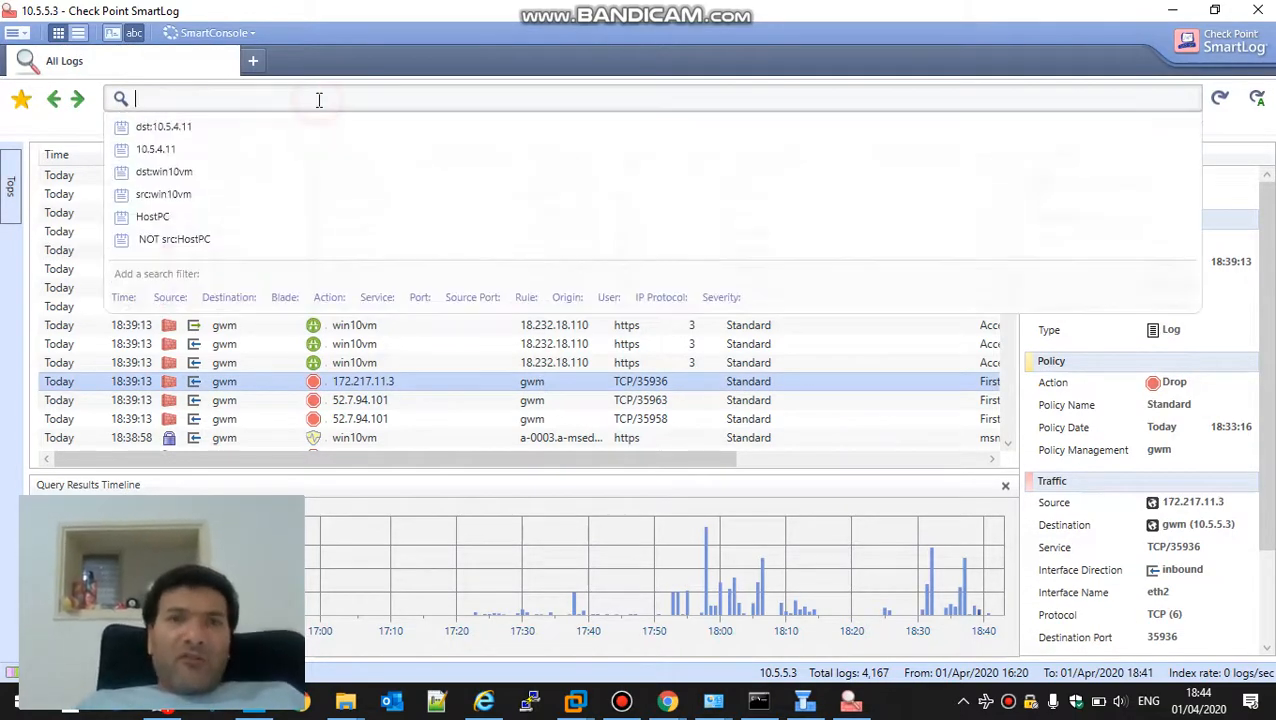
{"action": "type", "text": "8.8.8.8"}
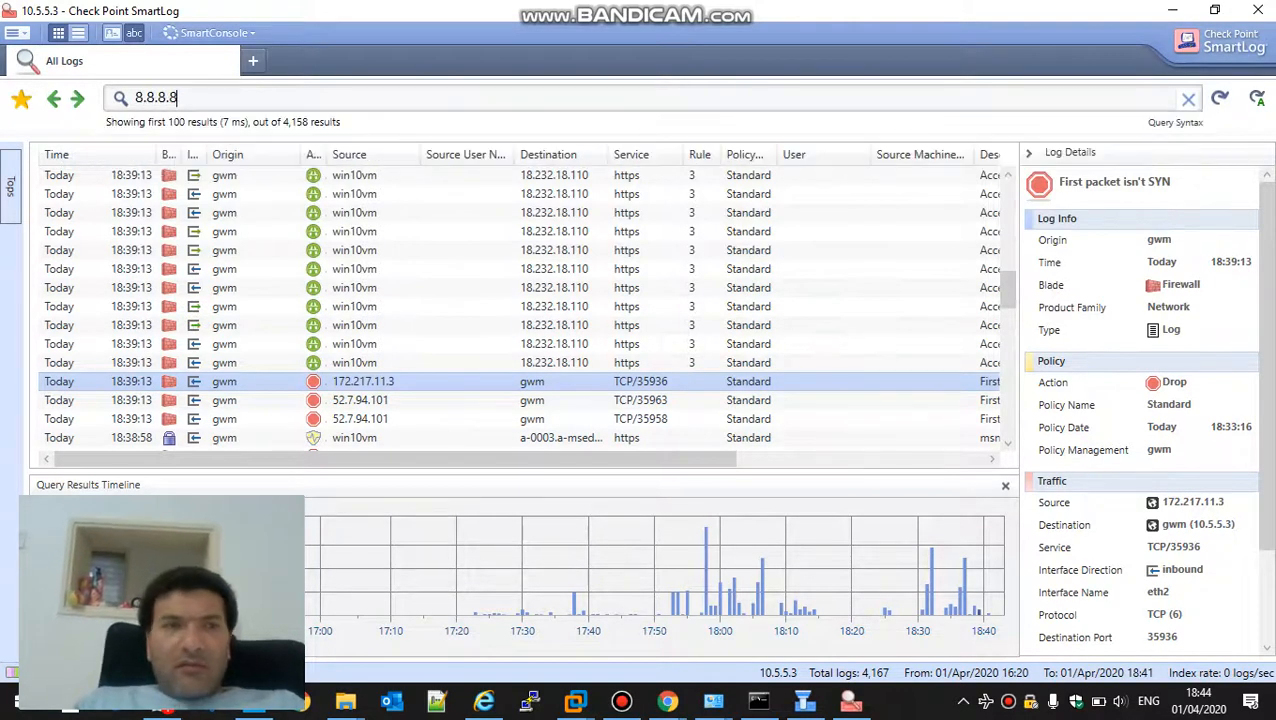
{"action": "key", "text": "Return"}
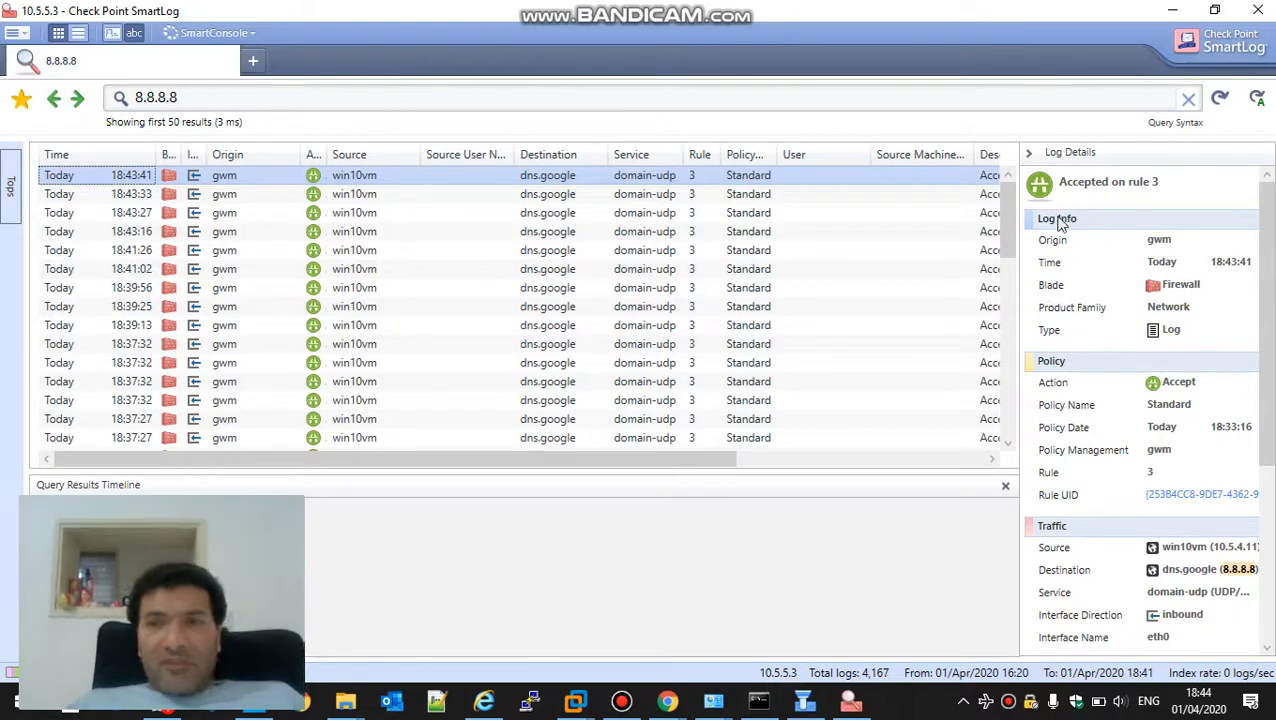
{"action": "left_click", "coordinate": [1028, 153]}
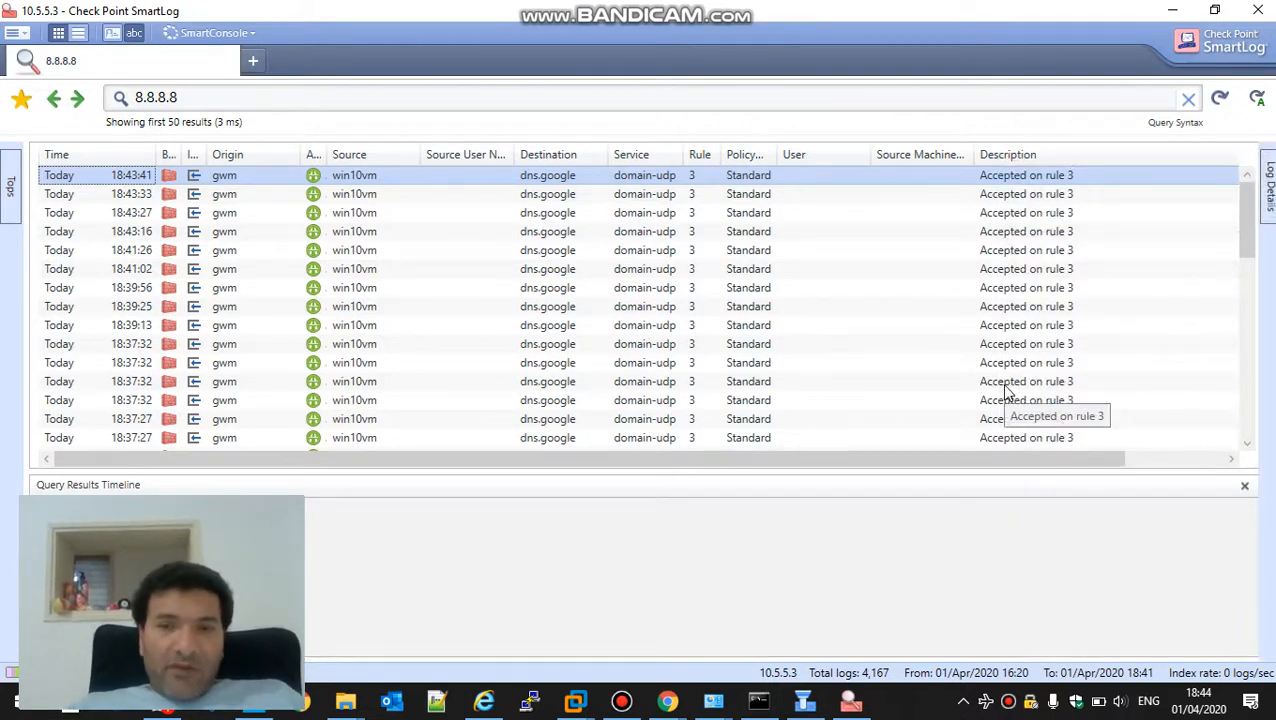
Switch to SmartDashboard and install the Network Security and Threat Prevention policy on gwm without creating a database version
{"action": "left_click", "coordinate": [804, 702]}
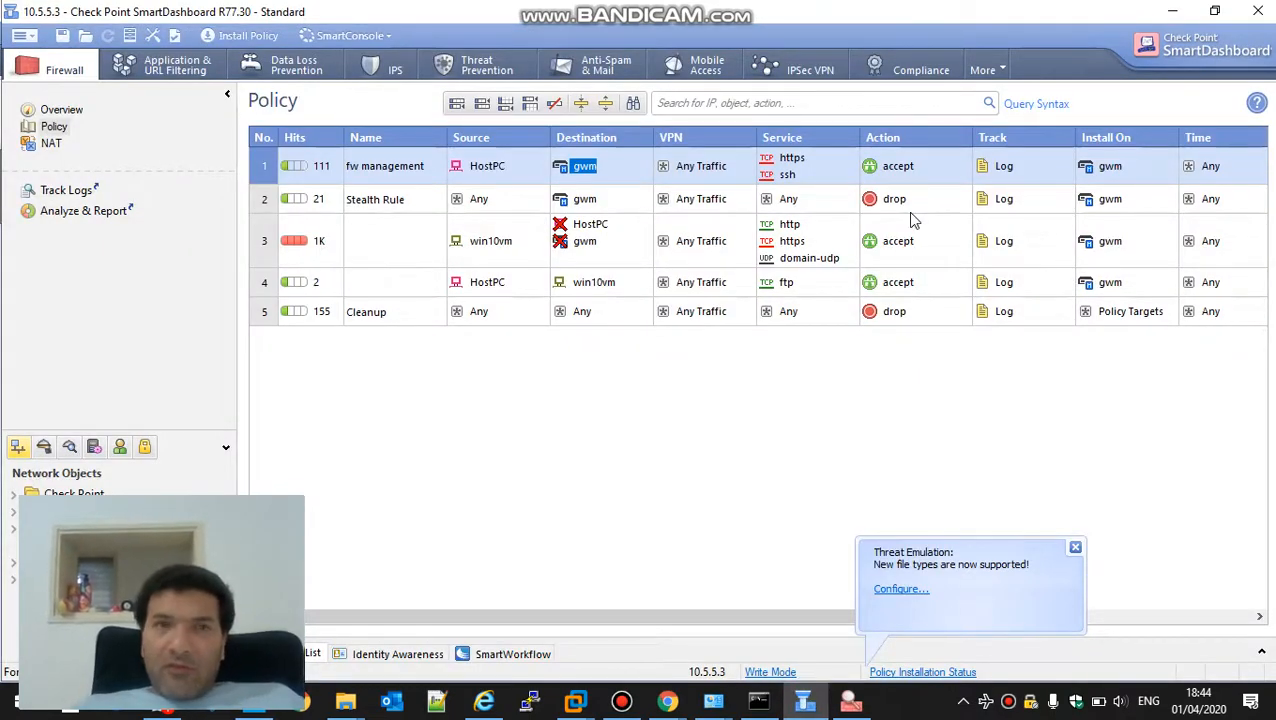
{"action": "left_click", "coordinate": [235, 36]}
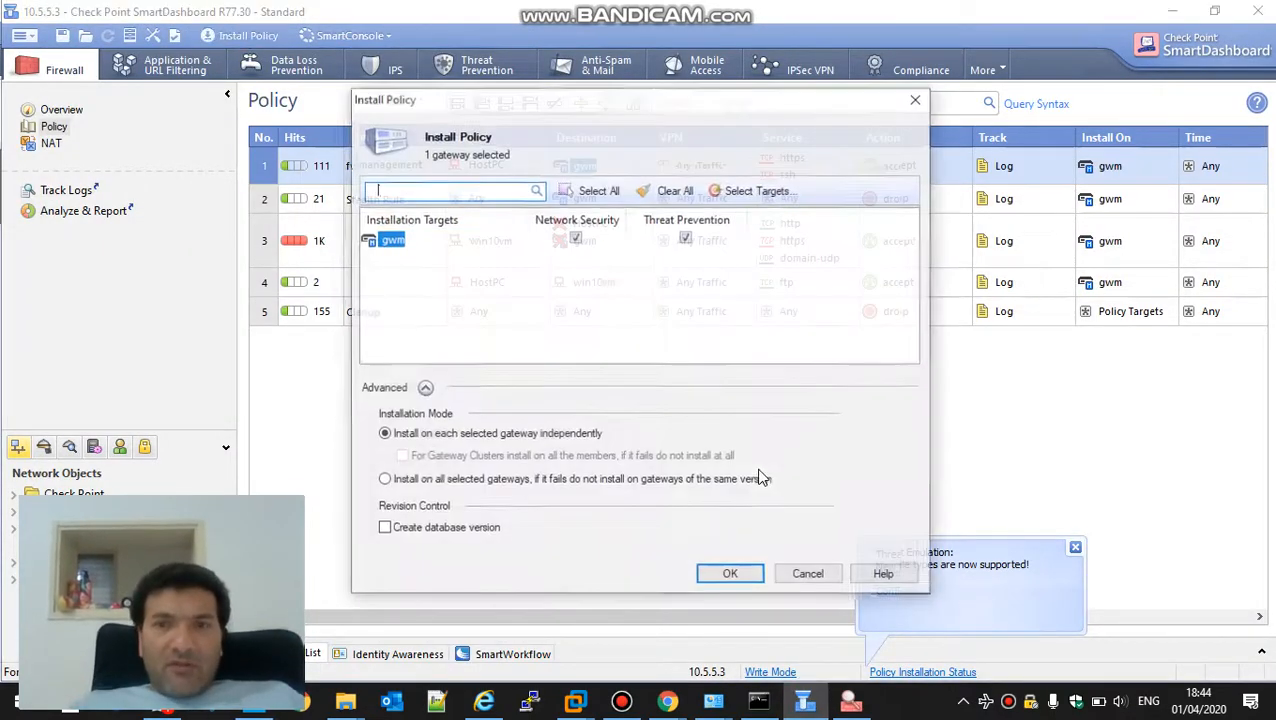
{"action": "left_click", "coordinate": [700, 580]}
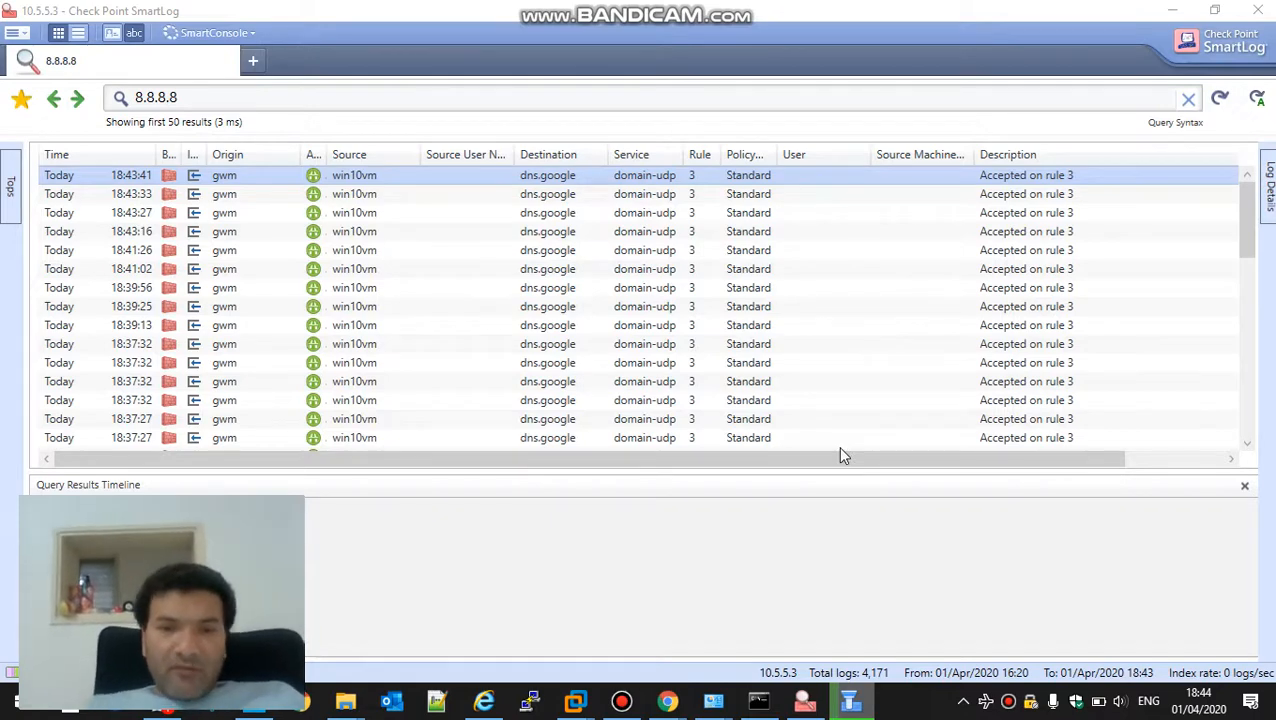
Start an SSH session to 10.5.5.3 on port 22 in PuTTY and log in as admin
{"action": "left_click", "coordinate": [530, 701]}
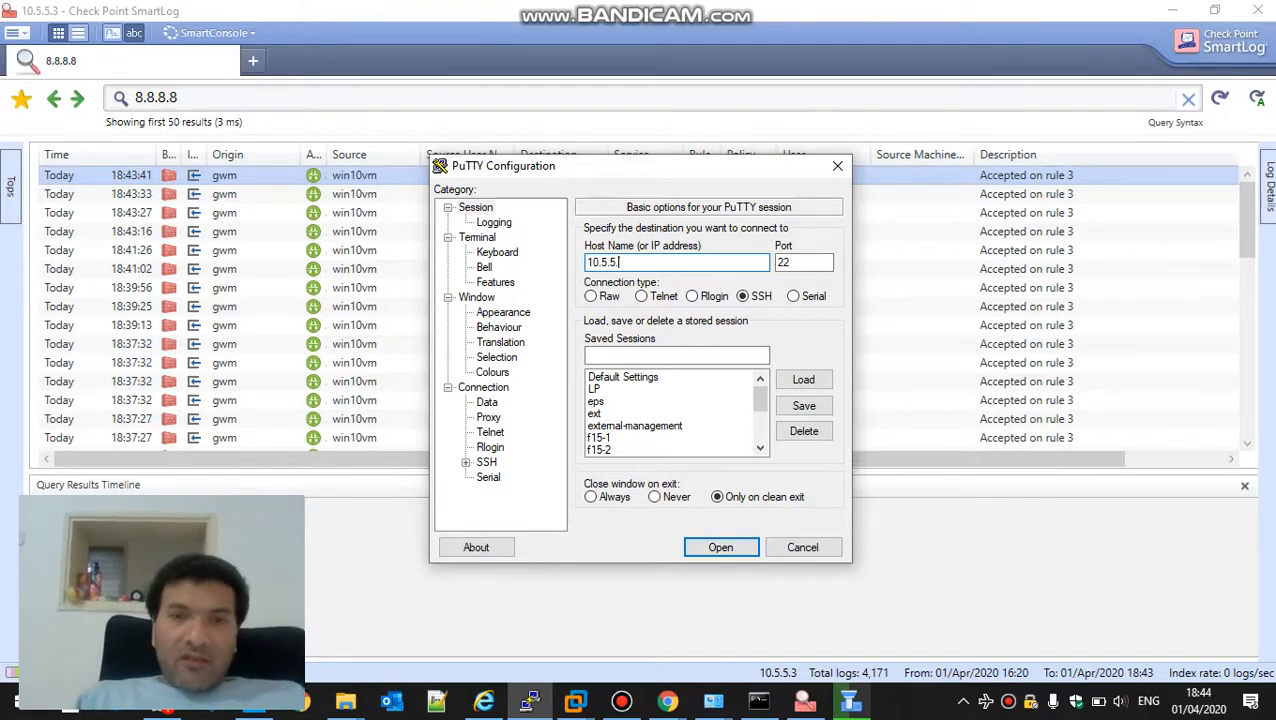
{"action": "type", "text": "3"}
{"action": "key", "text": "Return"}
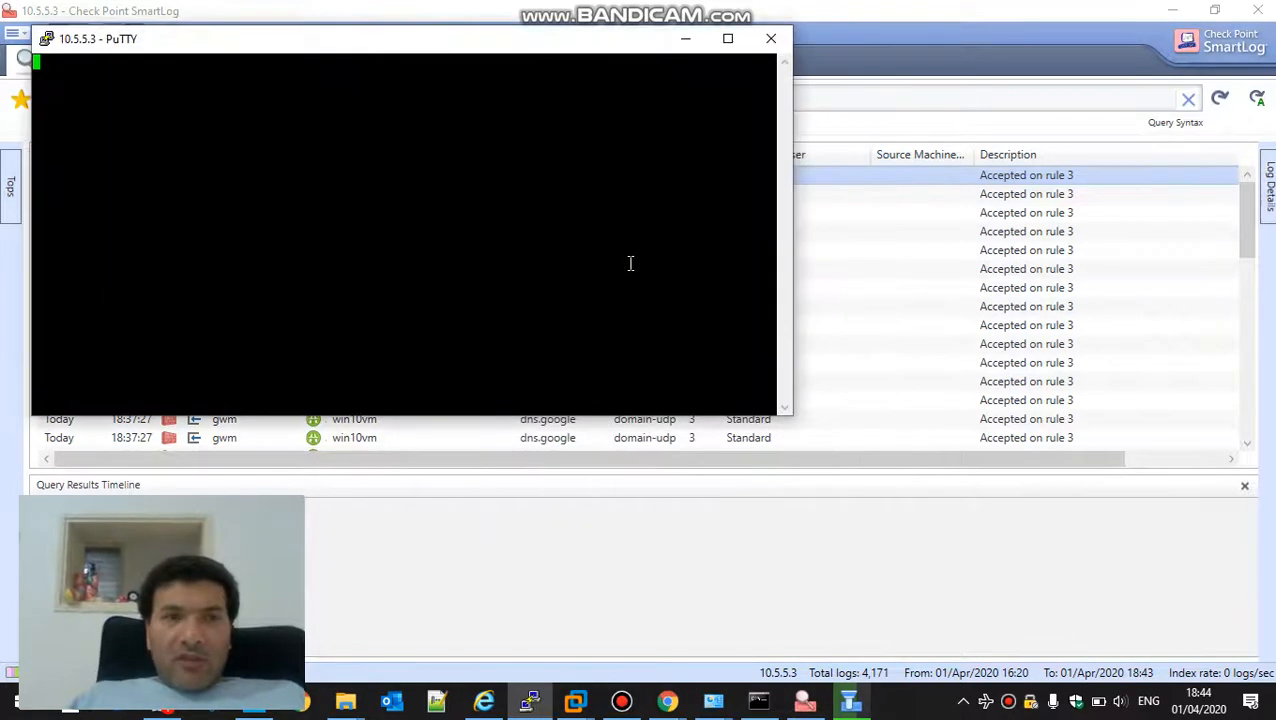
{"action": "key", "text": "Left"}
{"action": "key", "text": "Return"}
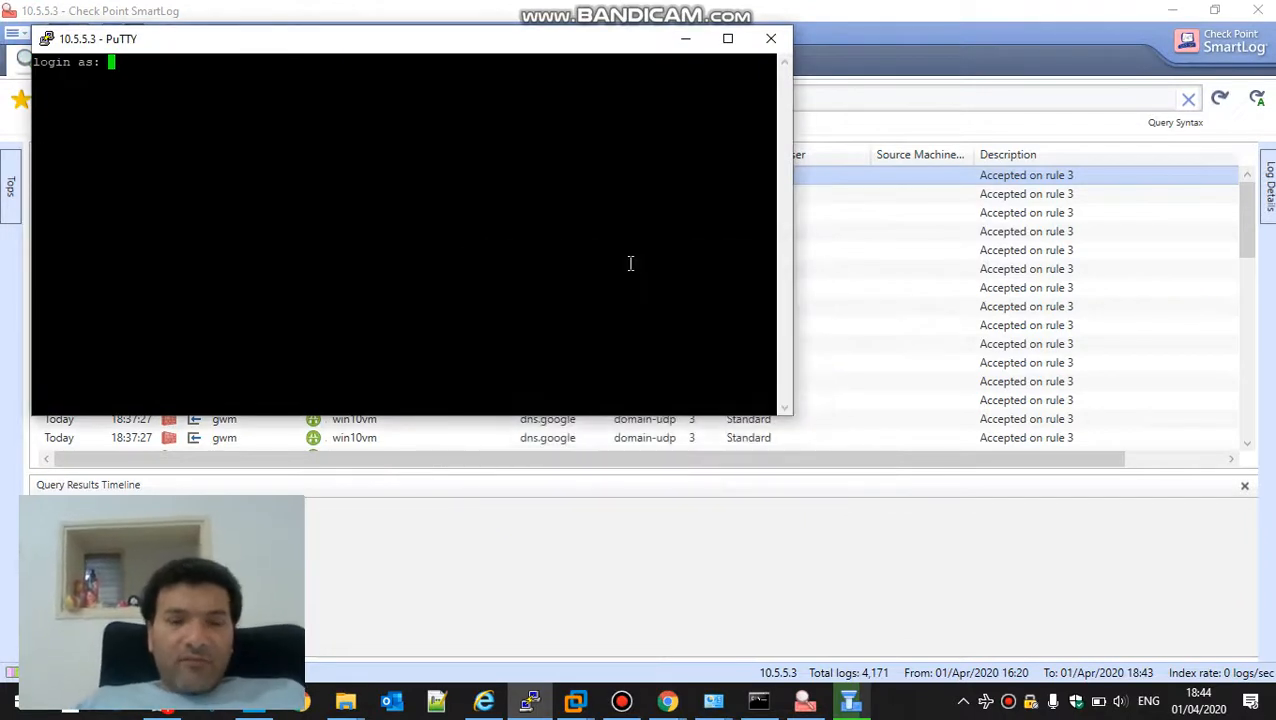
{"action": "type", "text": "admin"}
{"action": "key", "text": "Return"}
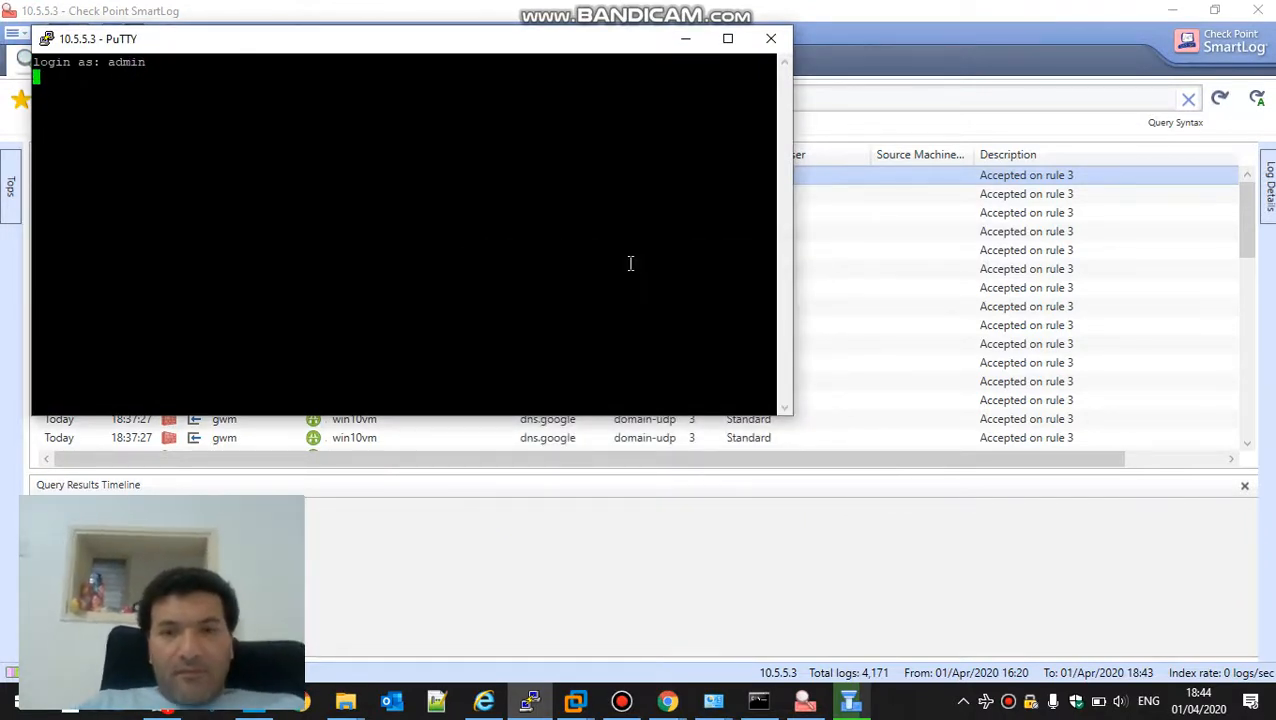
Check the policy installation progress in SmartDashboard, and enter the account password in the PuTTY session
{"action": "left_click", "coordinate": [852, 701]}
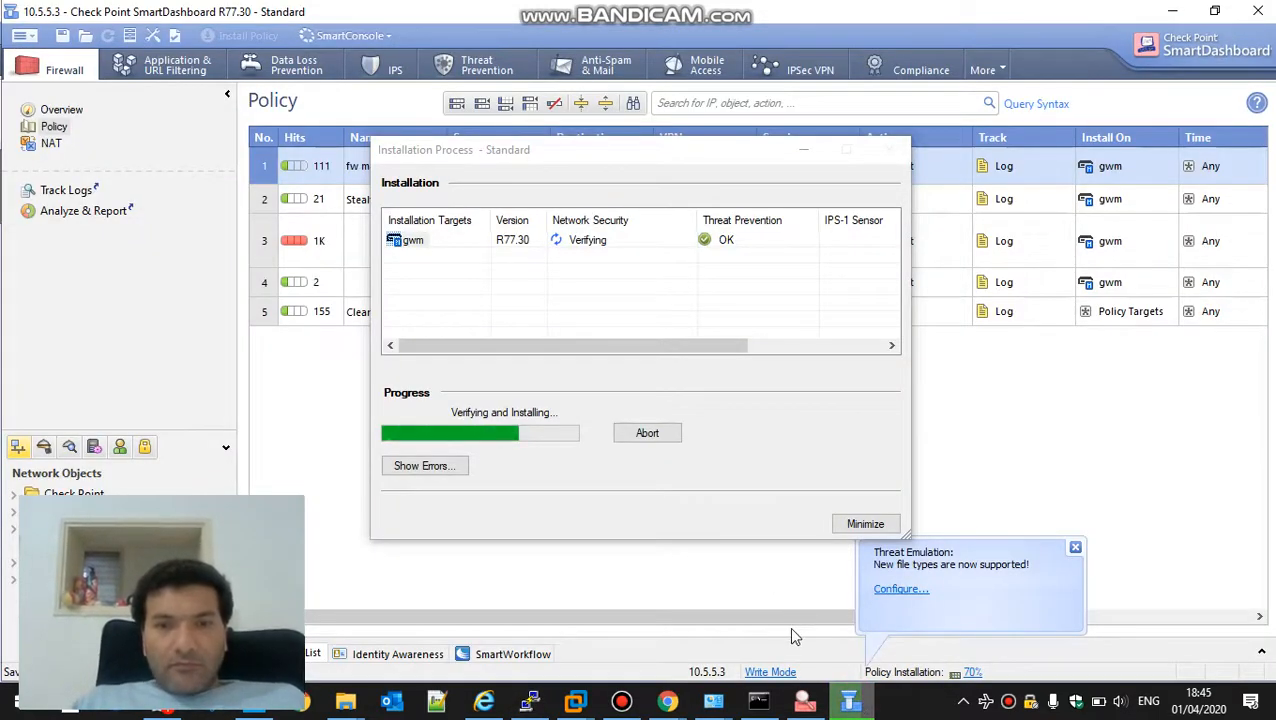
{"action": "left_click", "coordinate": [531, 701]}
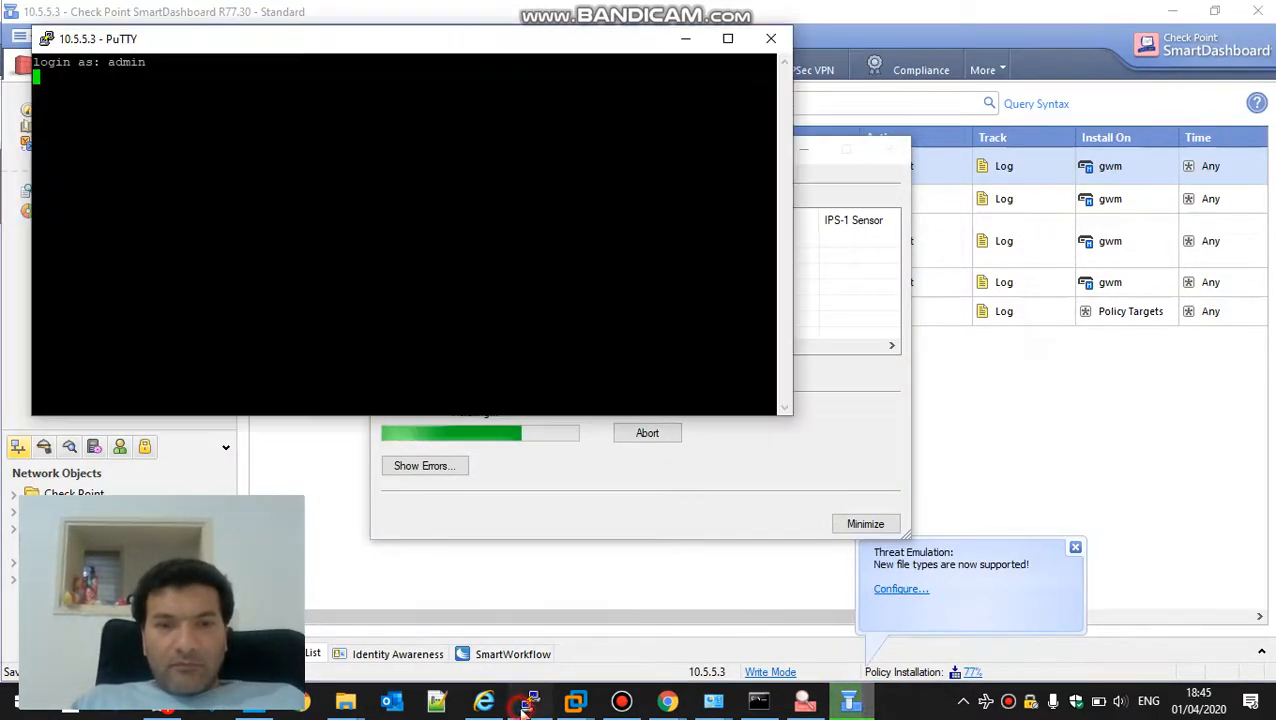
{"action": "left_click", "coordinate": [391, 226]}
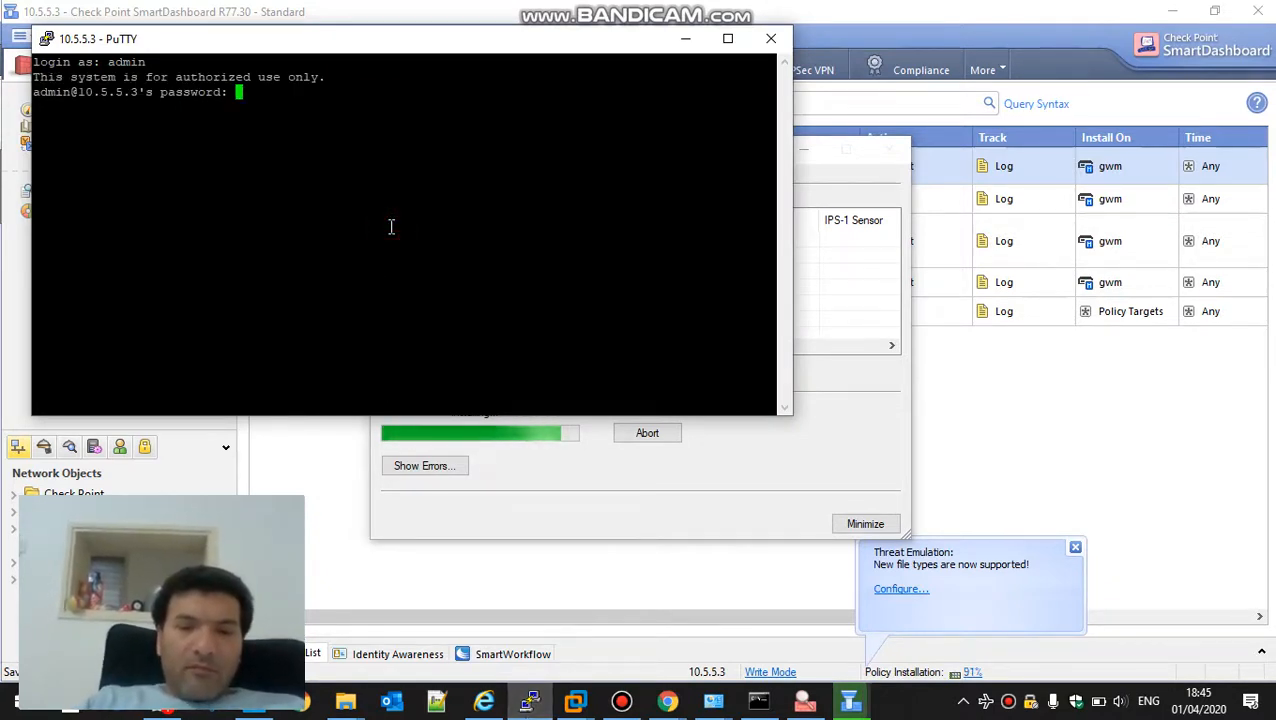
{"action": "key", "text": "Return"}
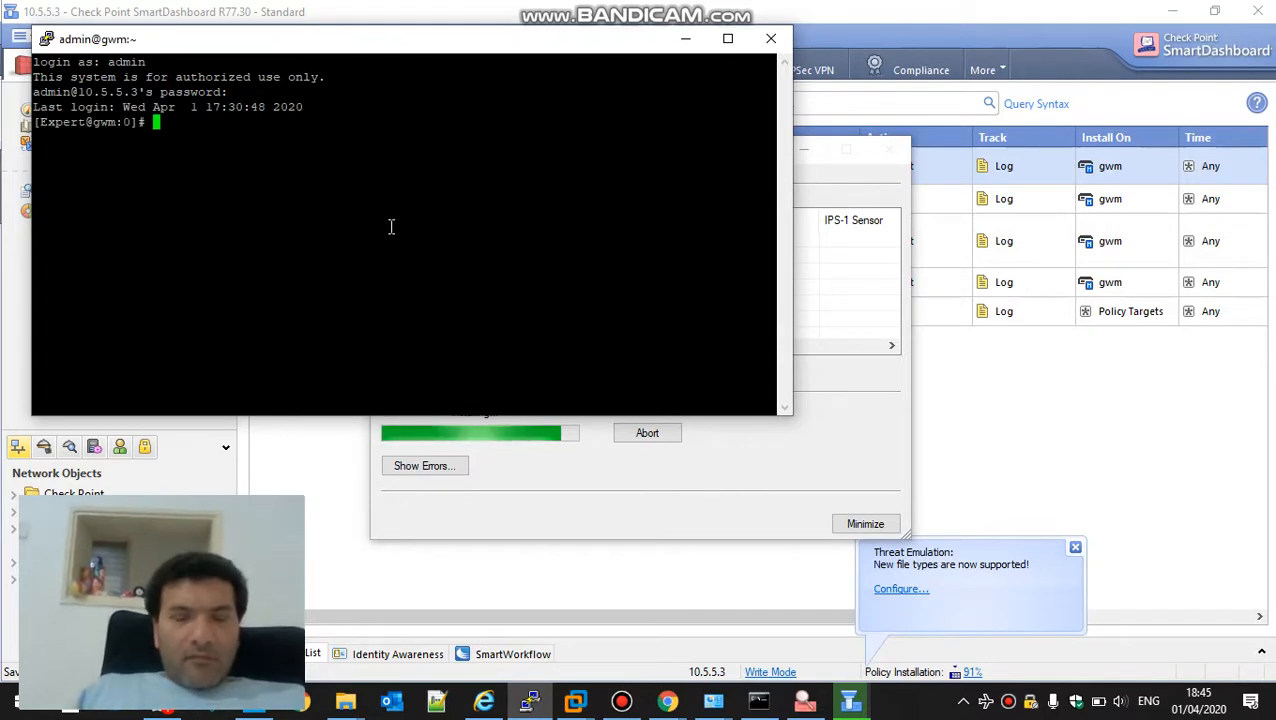
Display the gateway's full configuration from the expert shell with clish -c 'show configuration'
{"action": "type", "text": "cli"}
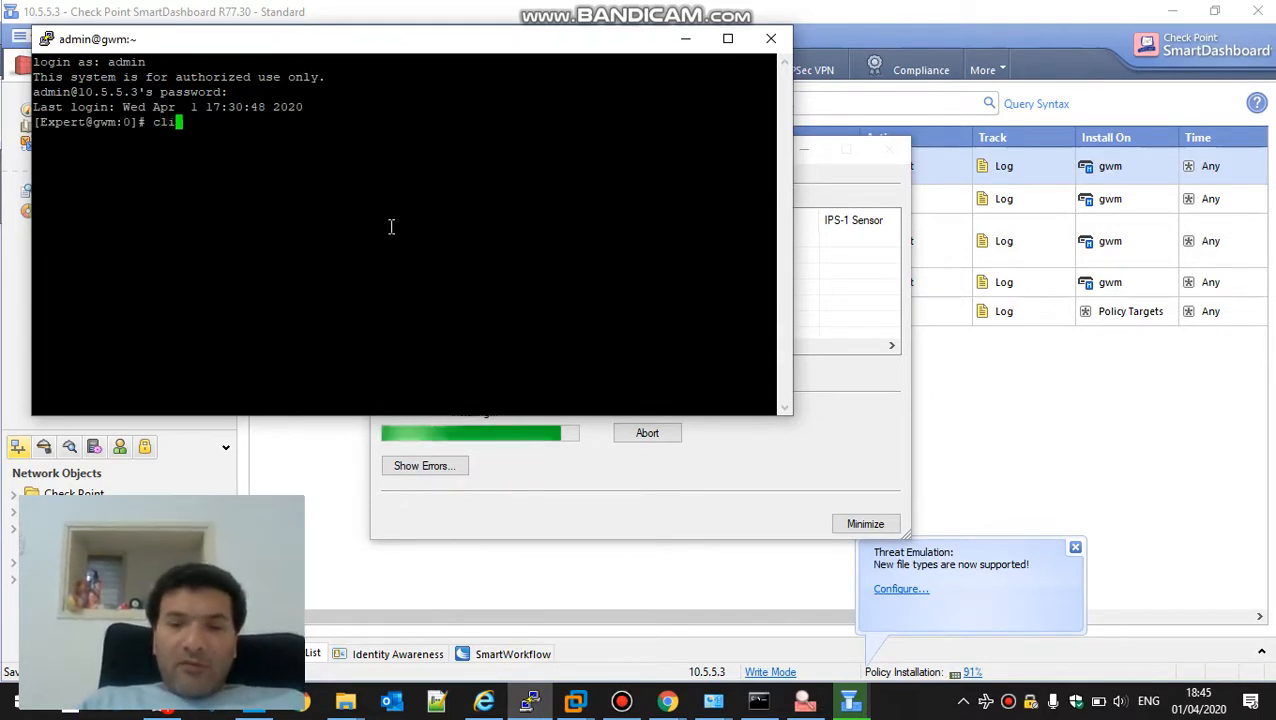
{"action": "type", "text": "sh -c "}
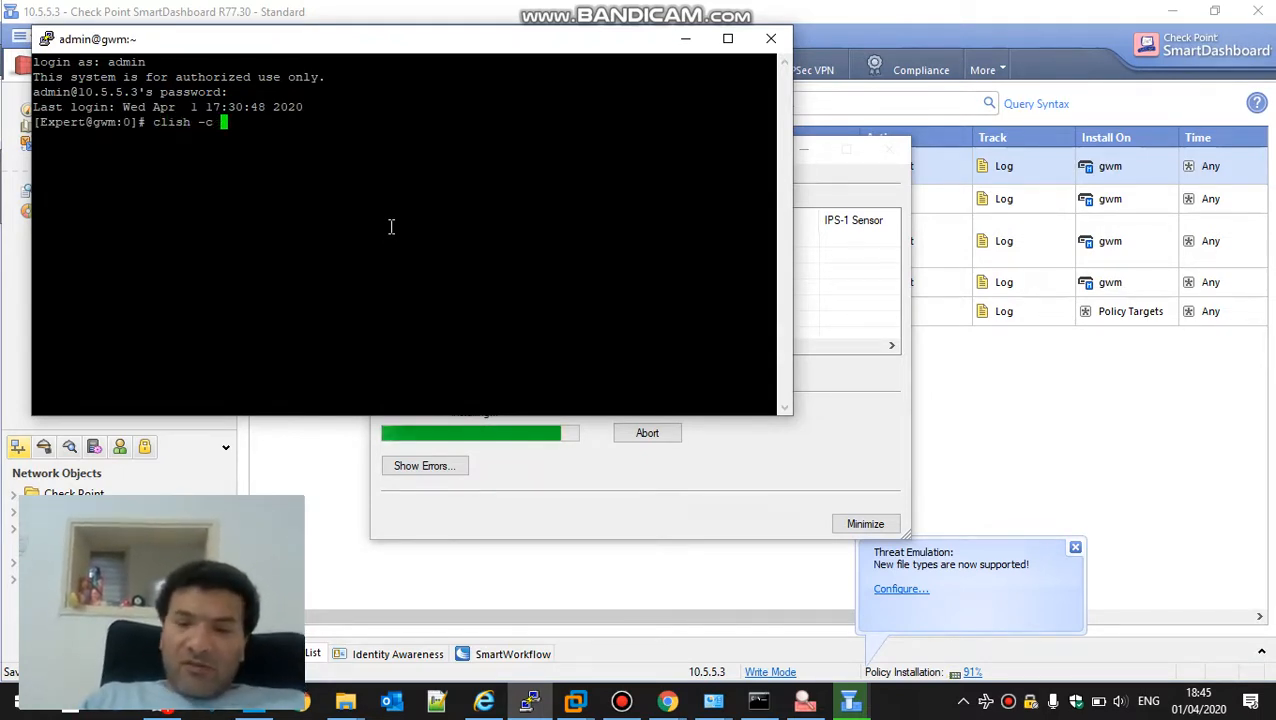
{"action": "type", "text": "'show "}
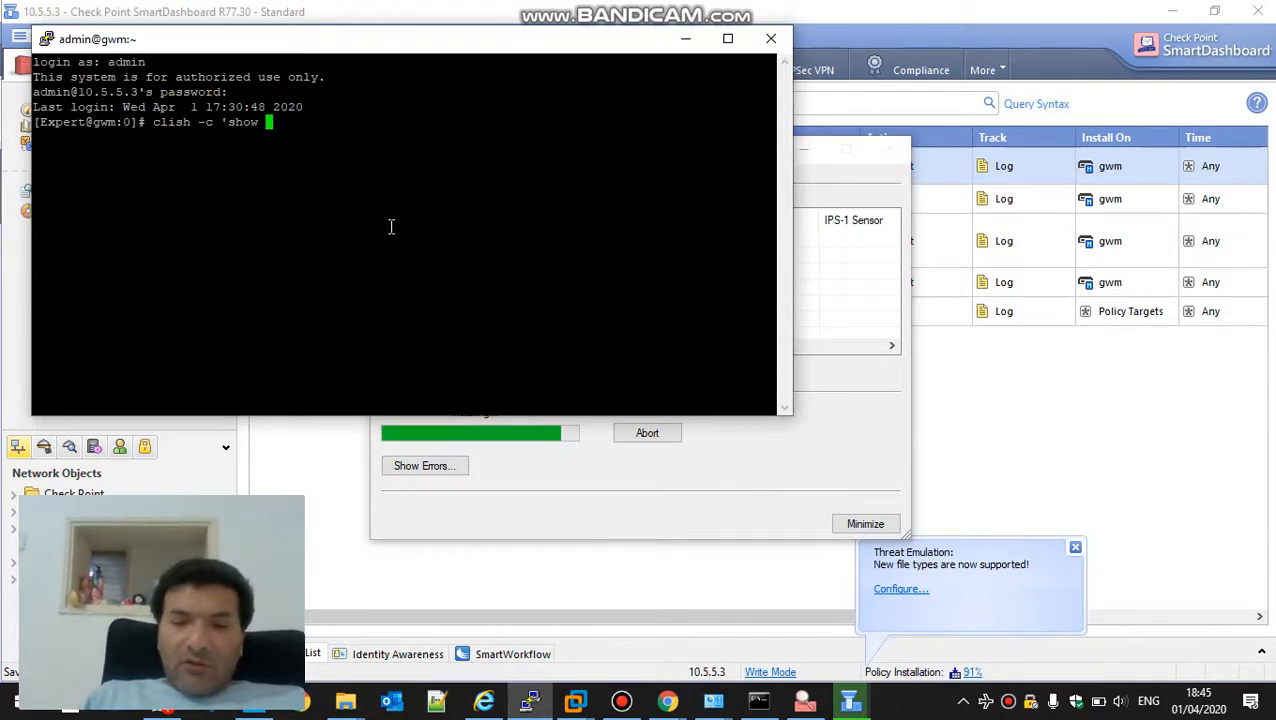
{"action": "type", "text": "configurat"}
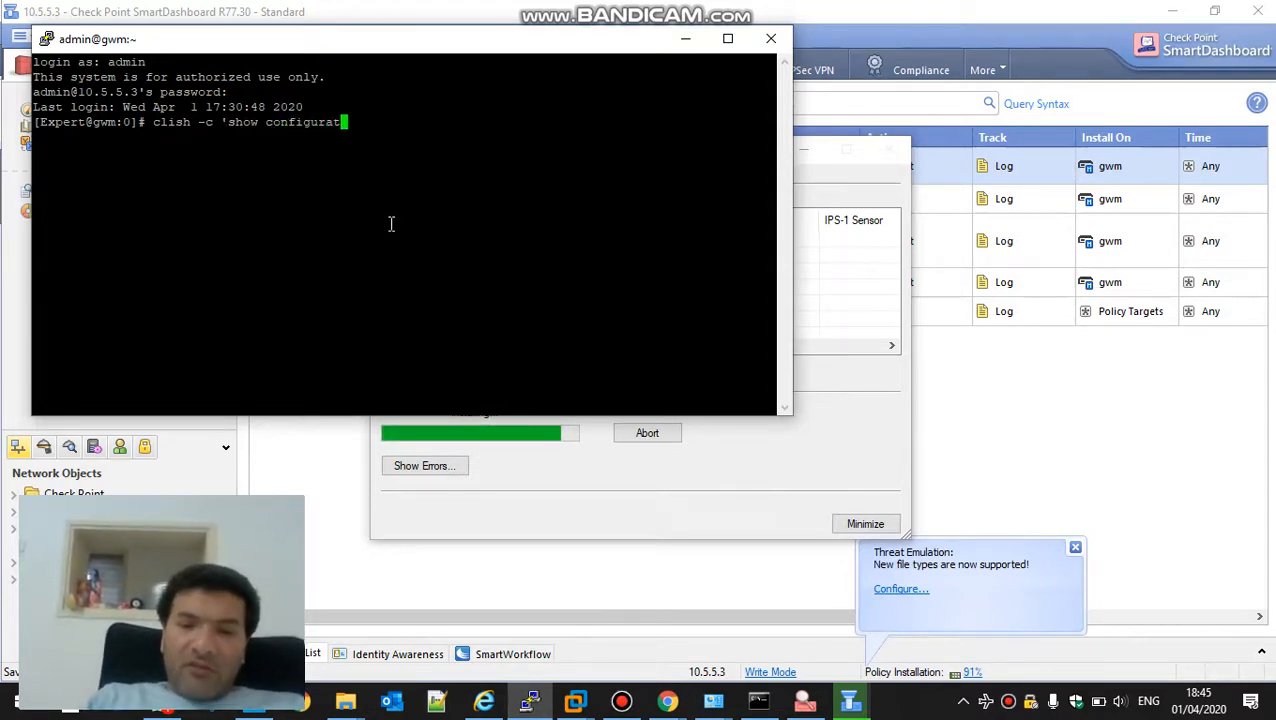
{"action": "type", "text": "ion'"}
{"action": "key", "text": "Return"}
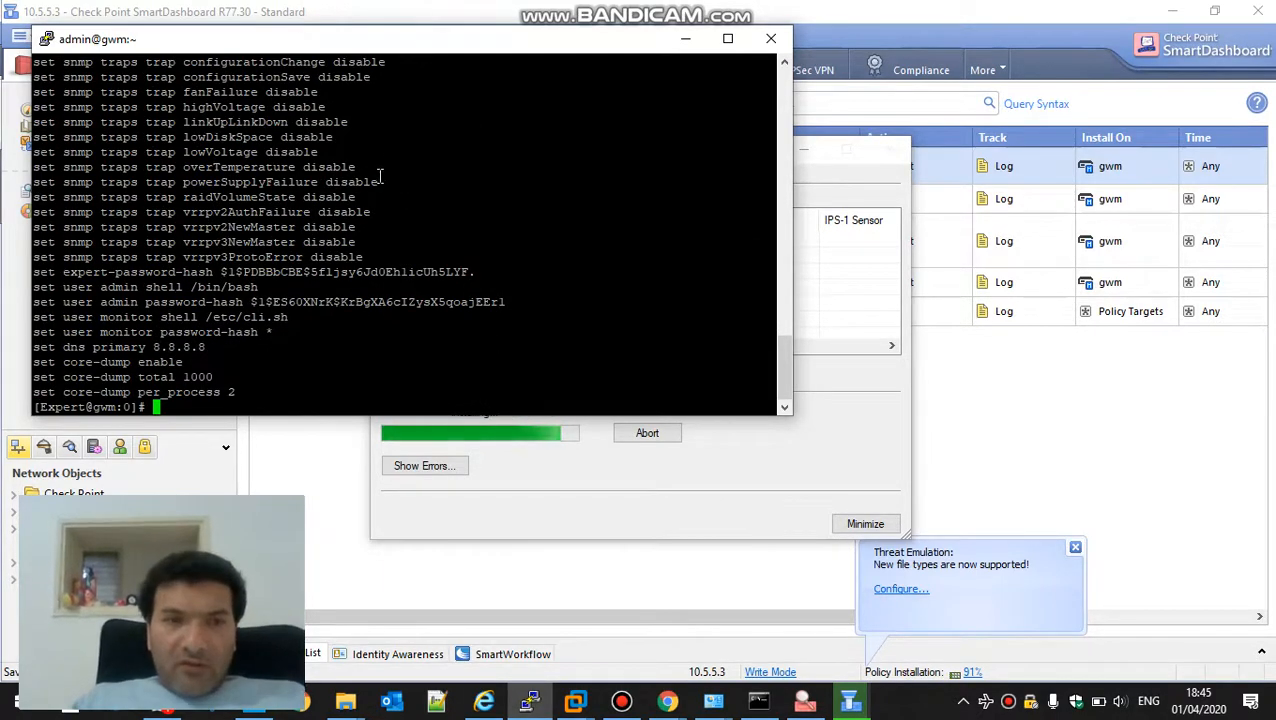
List the gateway's installed hotfixes with cpinfo -y all and display its Jumbo Hotfix level with installed_jumbo_take
{"action": "type", "text": "cp"}
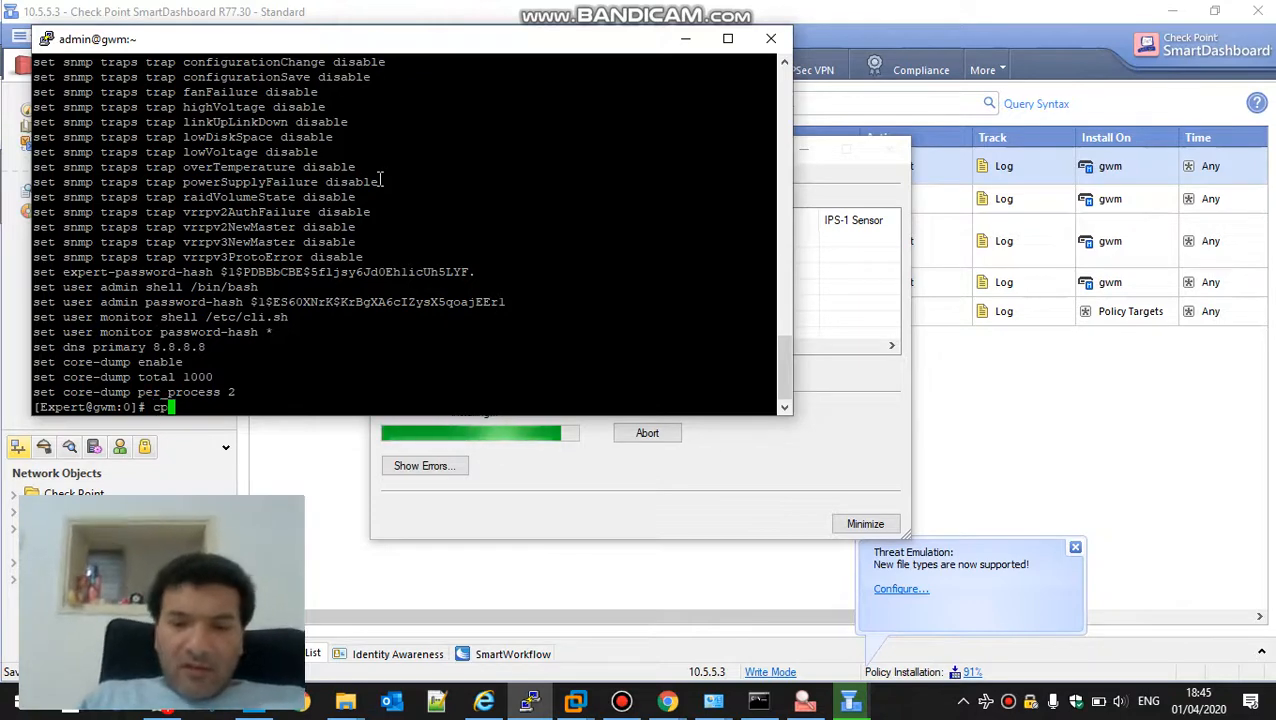
{"action": "type", "text": "info -y all"}
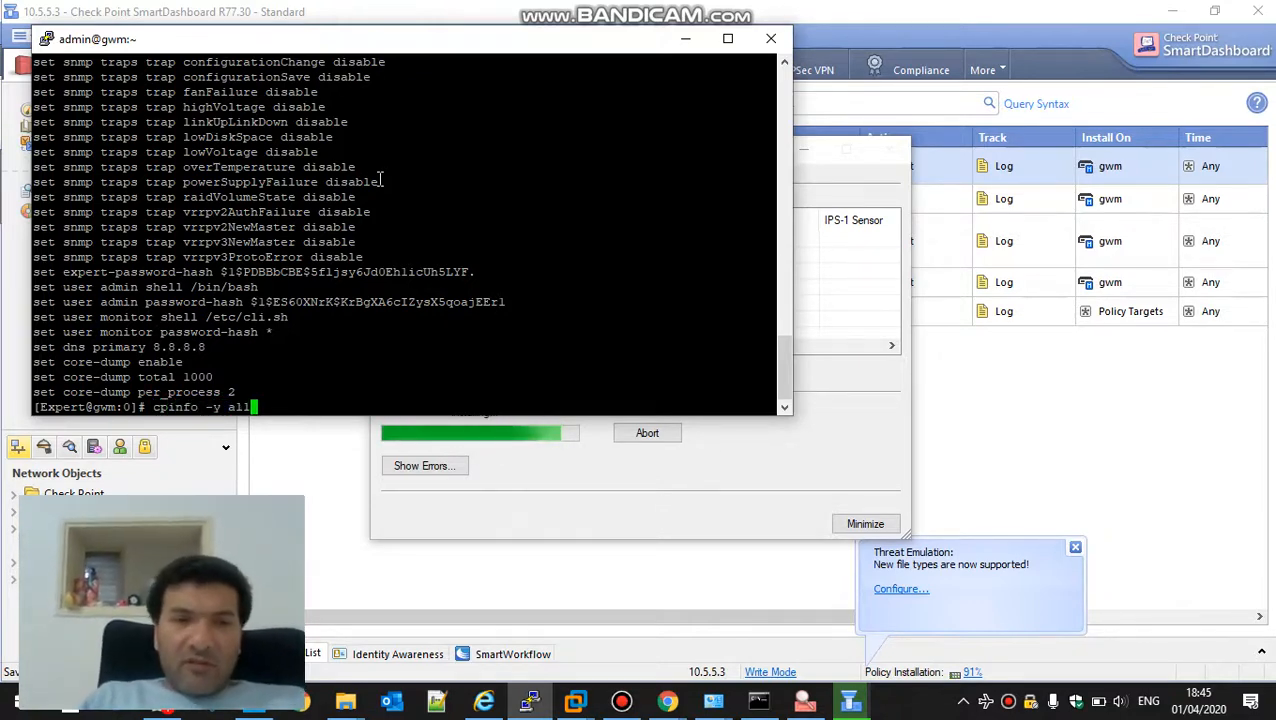
{"action": "key", "text": "Return"}
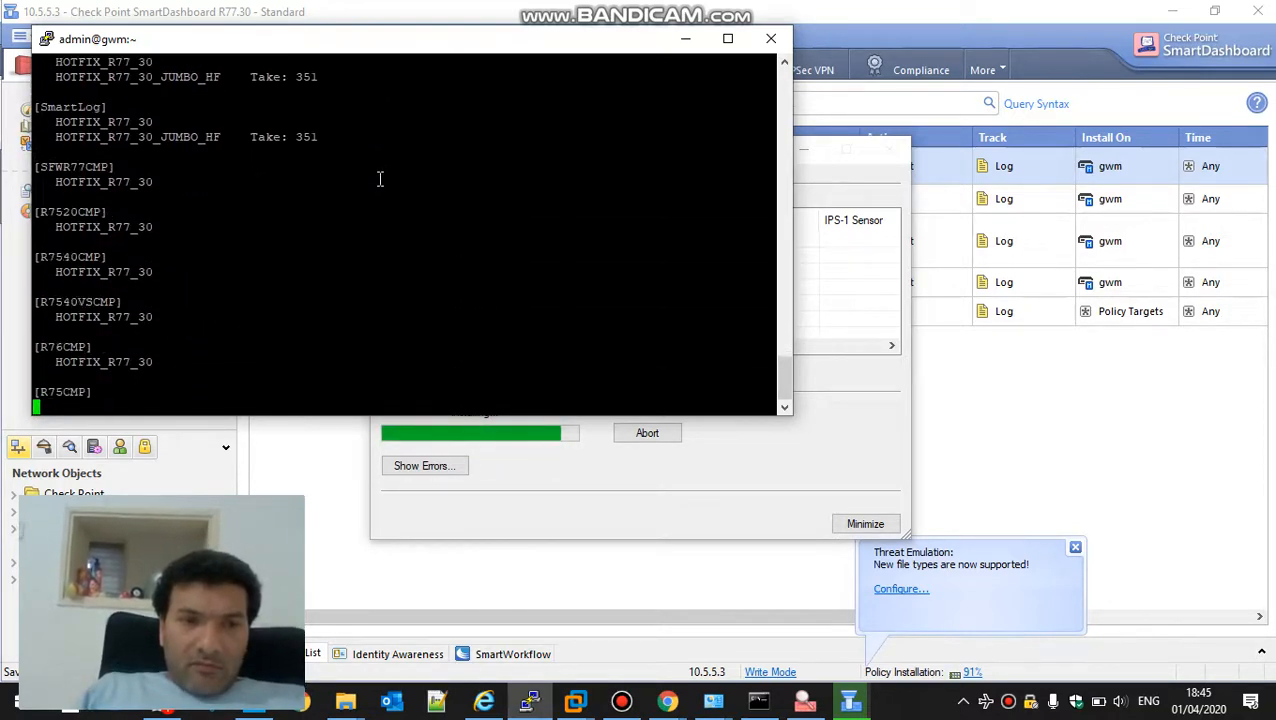
{"action": "type", "text": "i"}
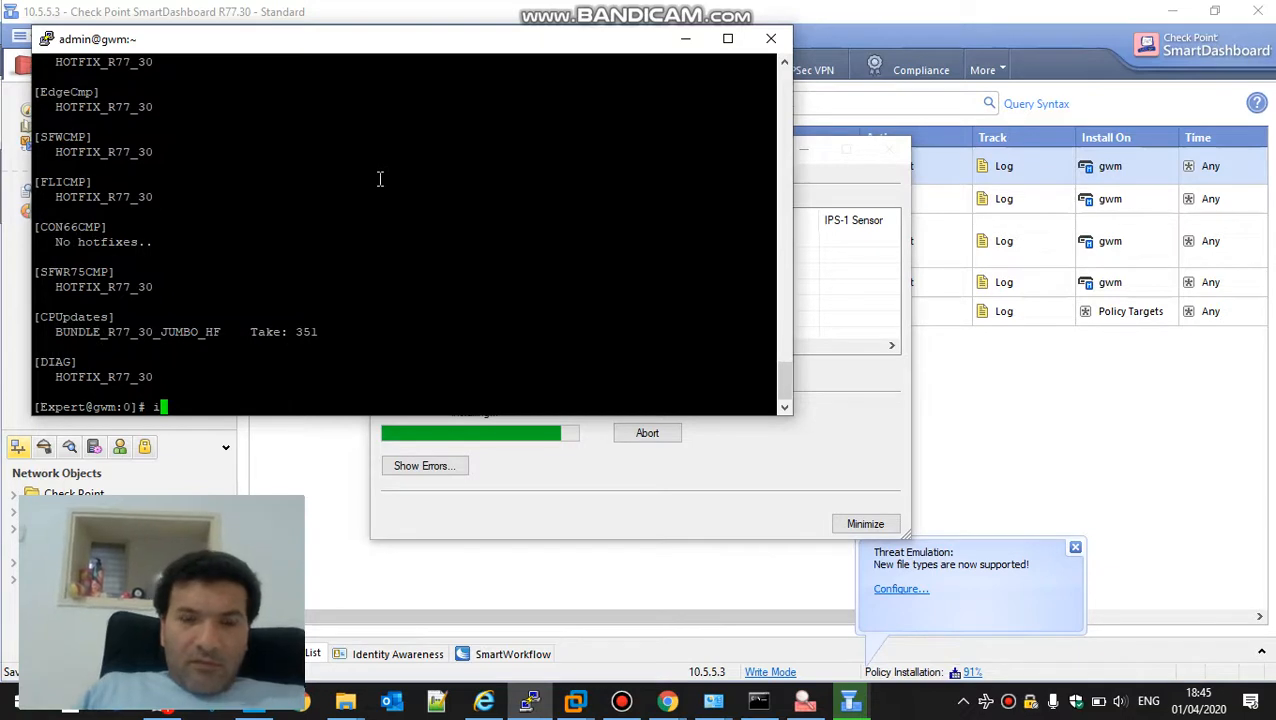
{"action": "type", "text": "nstall"}
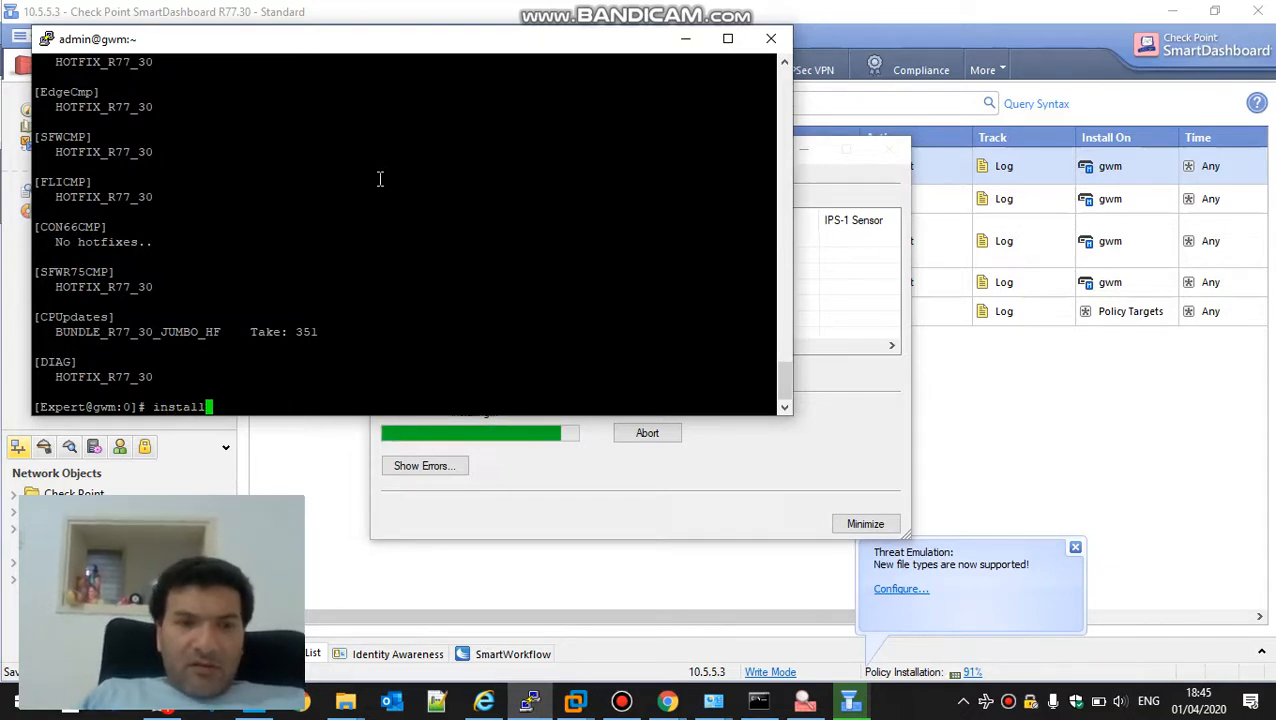
{"action": "type", "text": "ed_jumbo_take"}
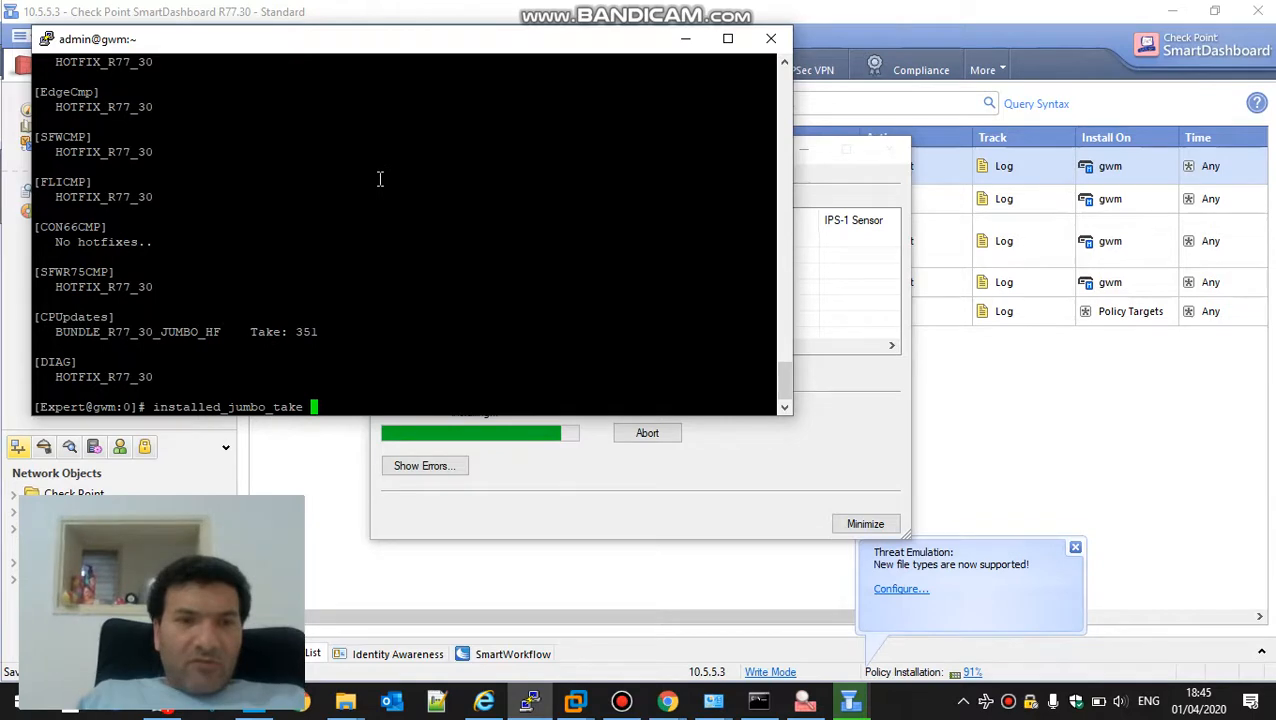
{"action": "key", "text": "Return"}
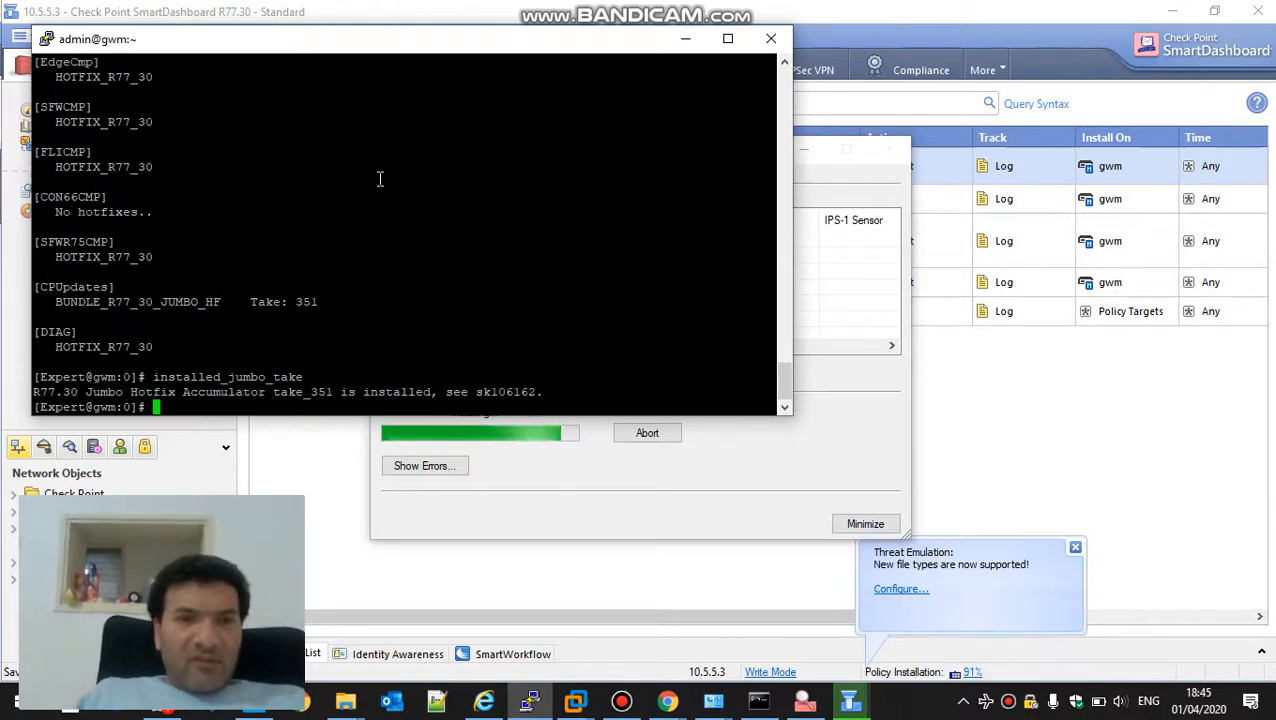
Display all network interfaces with ifconfig -a and the routing table with netstat -rn
{"action": "type", "text": "i"}
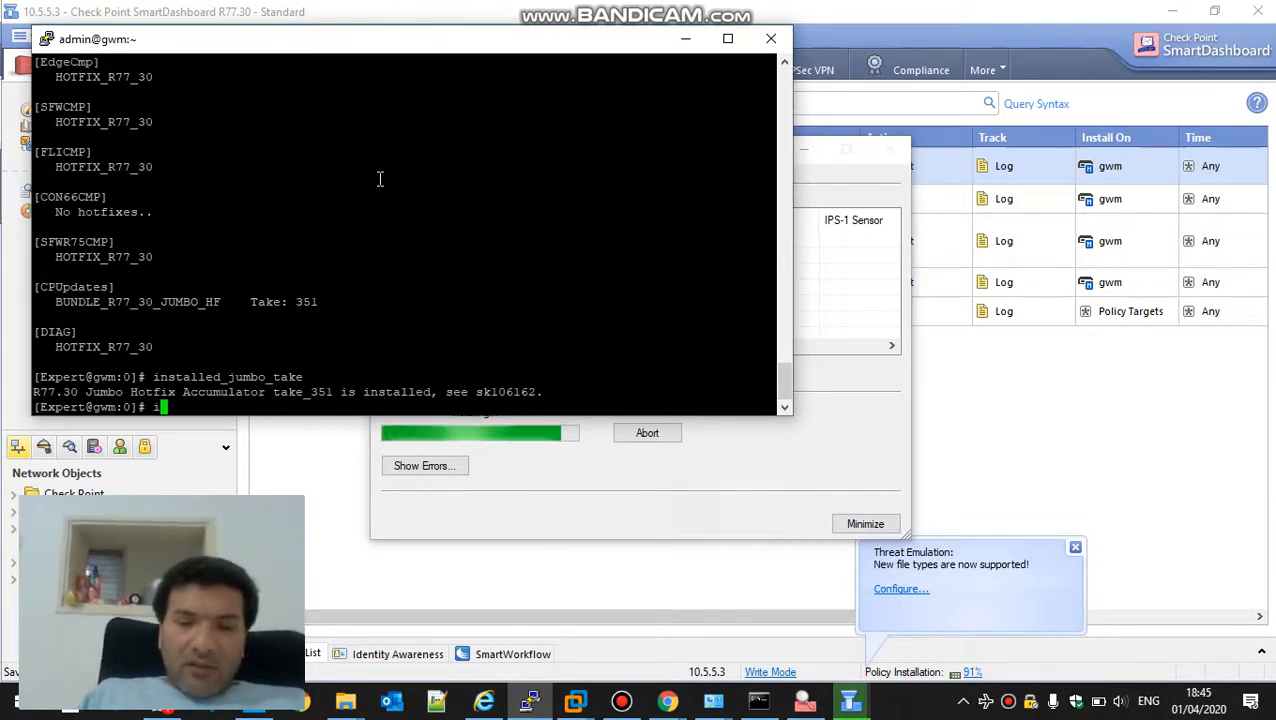
{"action": "type", "text": "fconfig -a"}
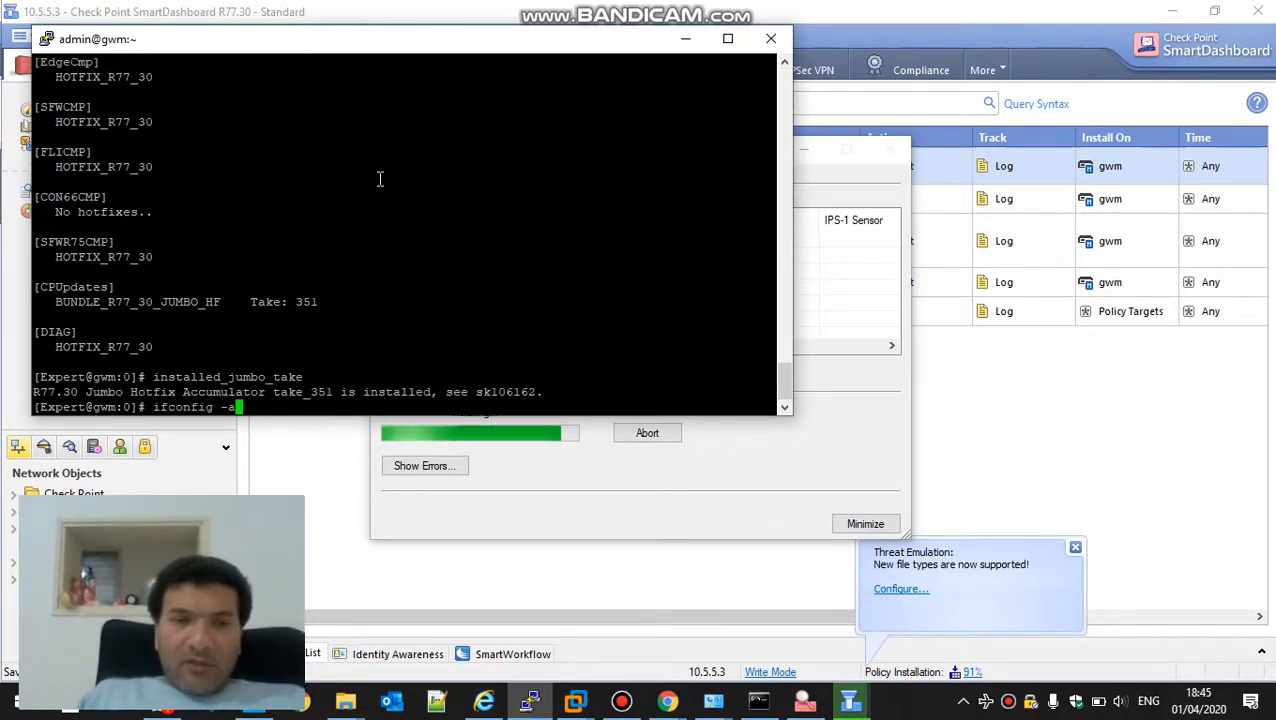
{"action": "key", "text": "Return"}
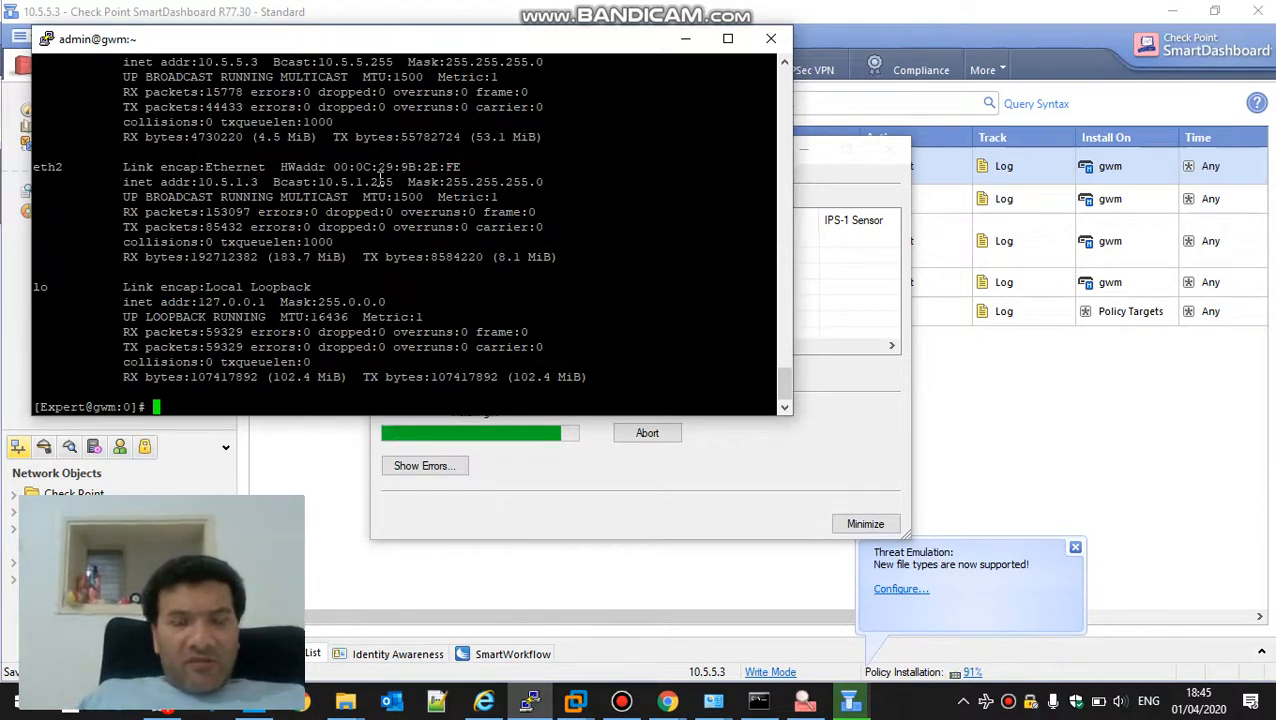
{"action": "type", "text": "netst"}
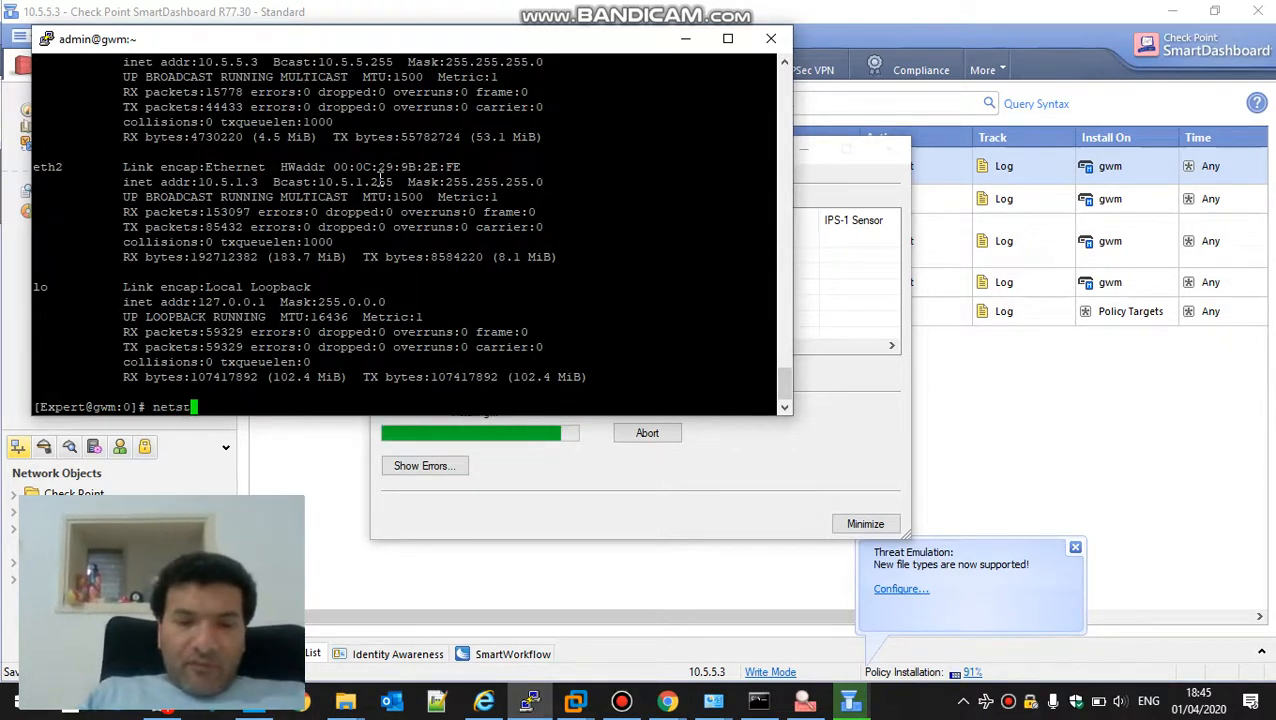
{"action": "type", "text": "at -rn"}
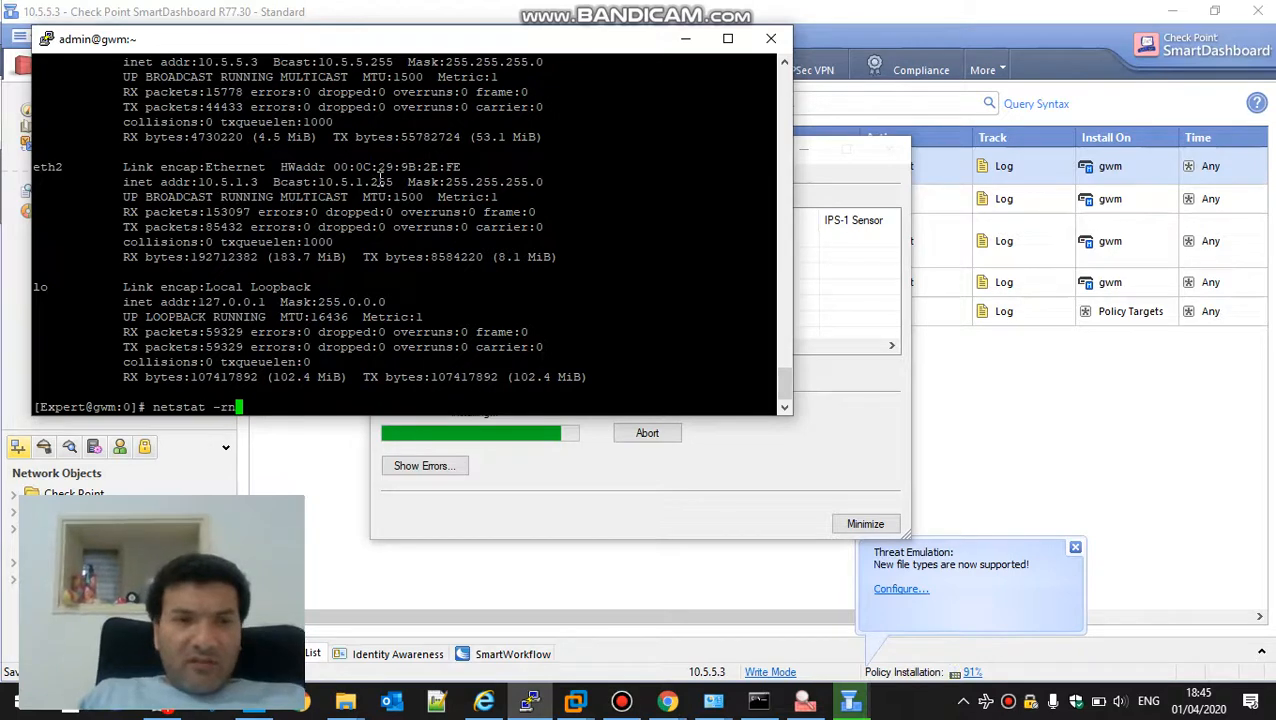
{"action": "key", "text": "Return"}
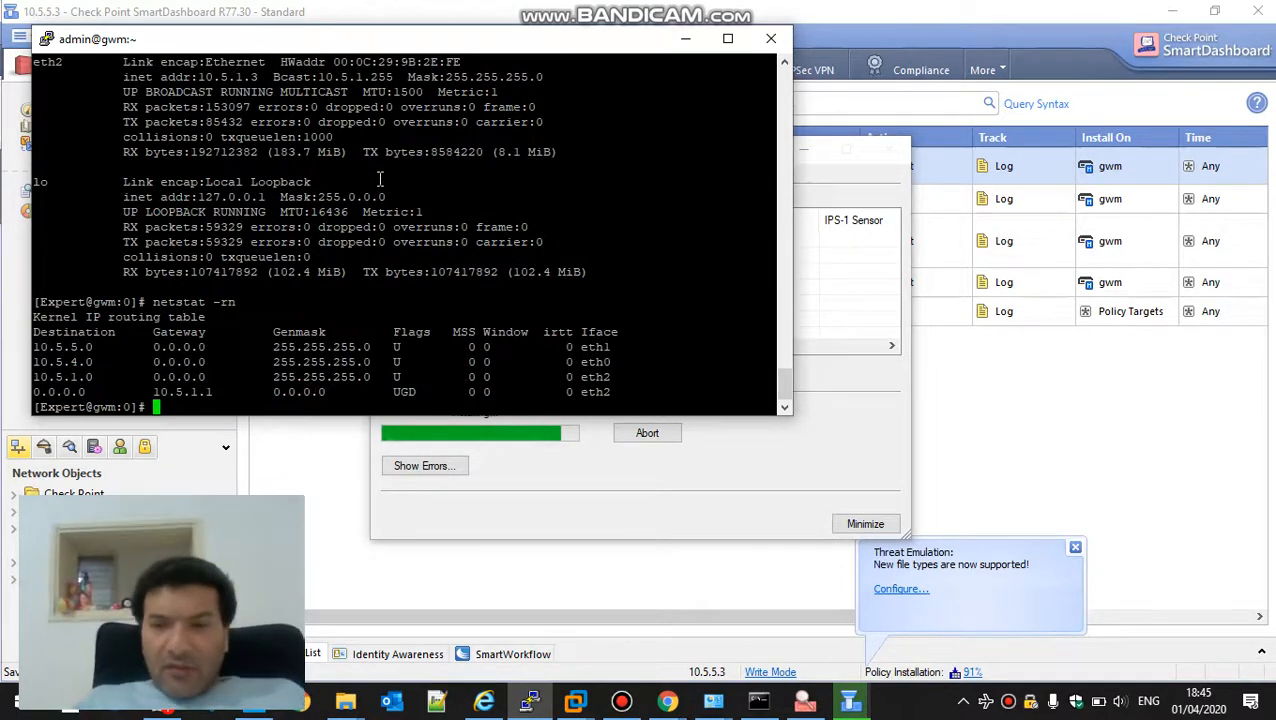
{"action": "left_click", "coordinate": [621, 702]}
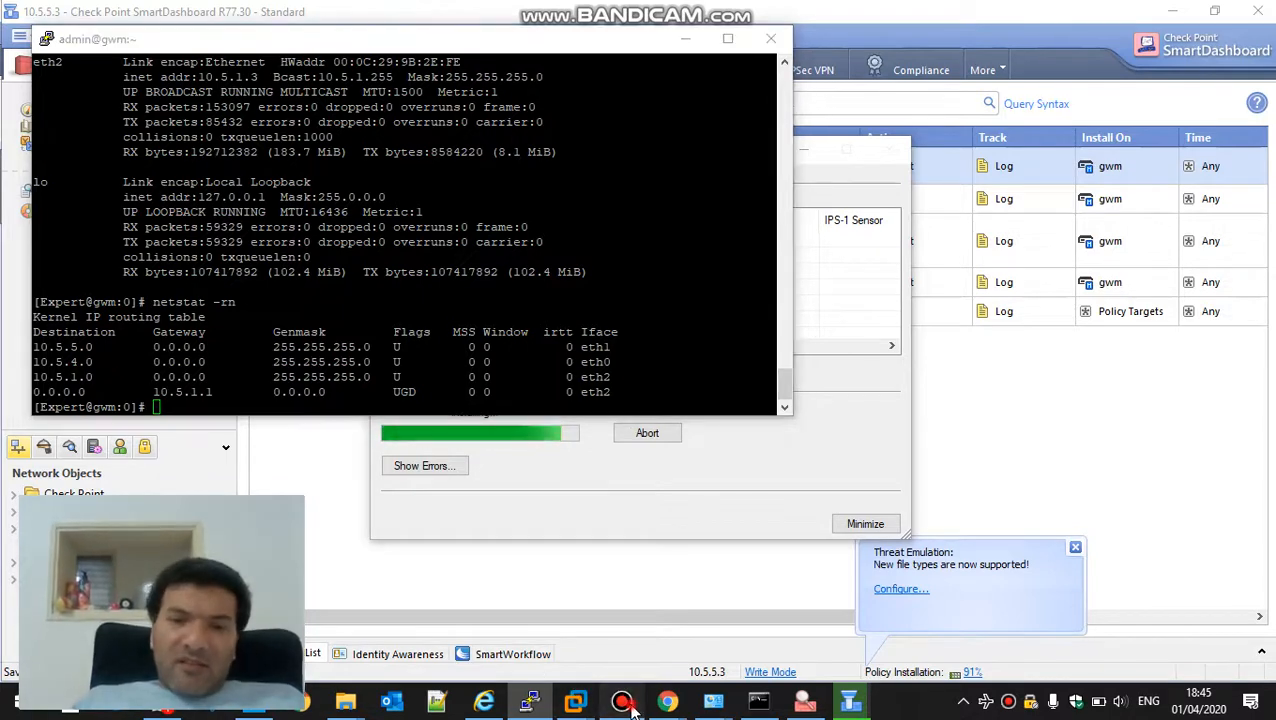
{"action": "left_click", "coordinate": [622, 703]}
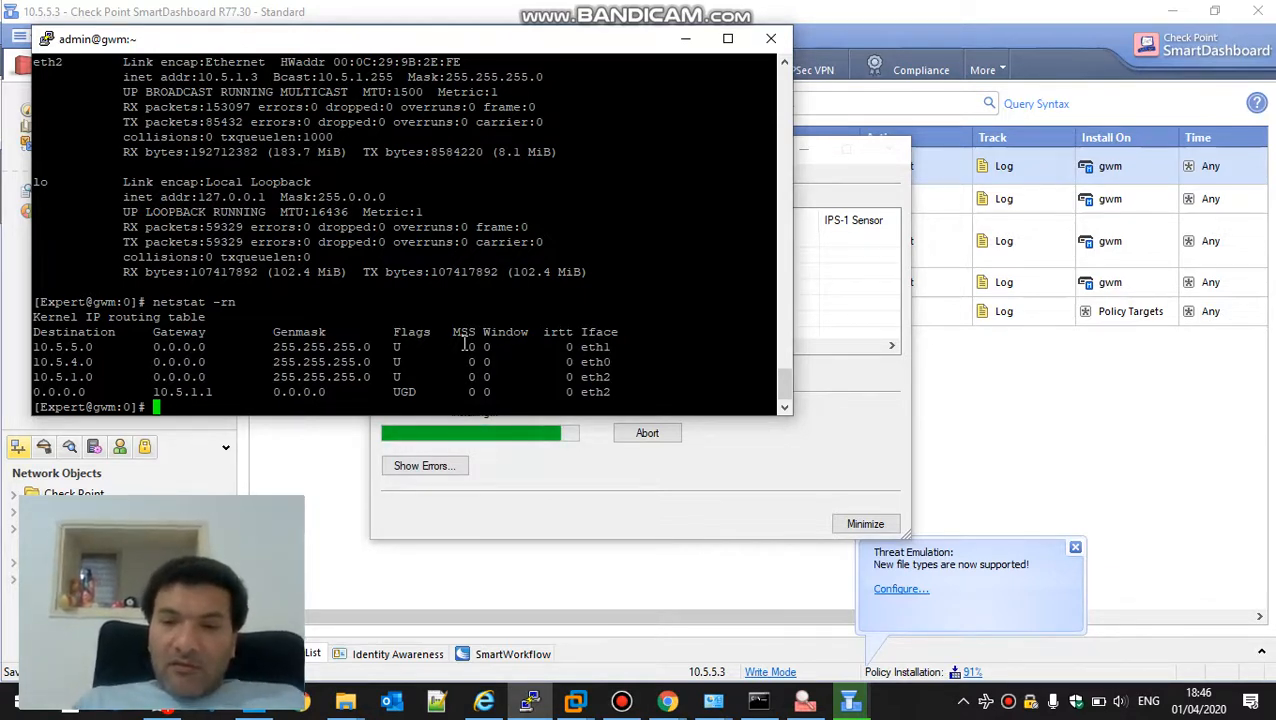
{"action": "type", "text": "~~~"}
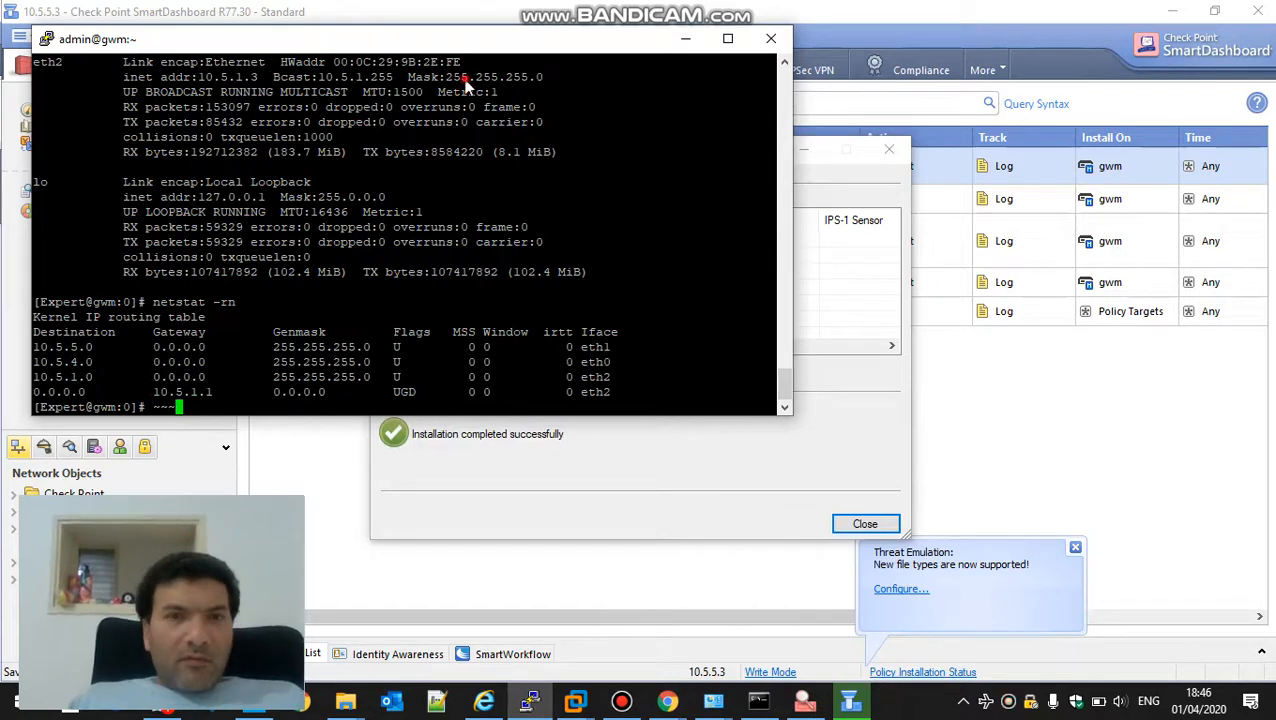
{"action": "key", "text": "alt+Tab"}
{"action": "left_click", "coordinate": [525, 31]}
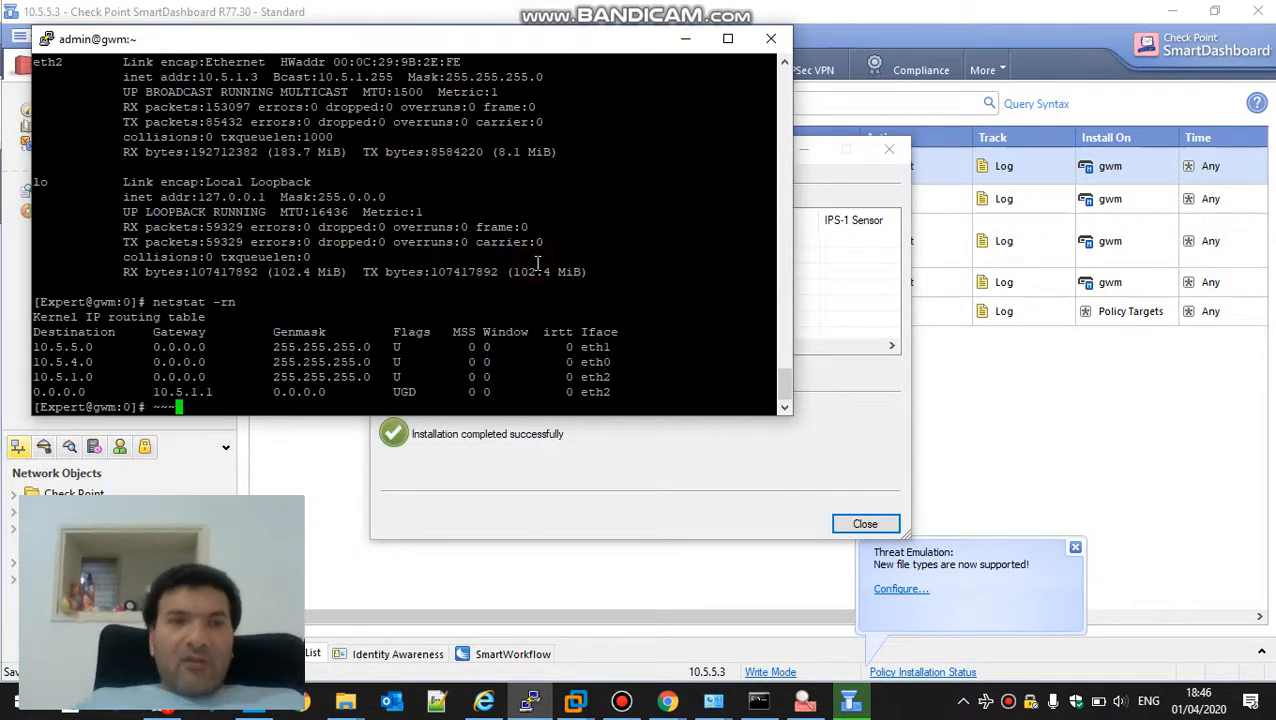
{"action": "key", "text": "BackSpace"}
{"action": "key", "text": "BackSpace"}
{"action": "key", "text": "BackSpace"}
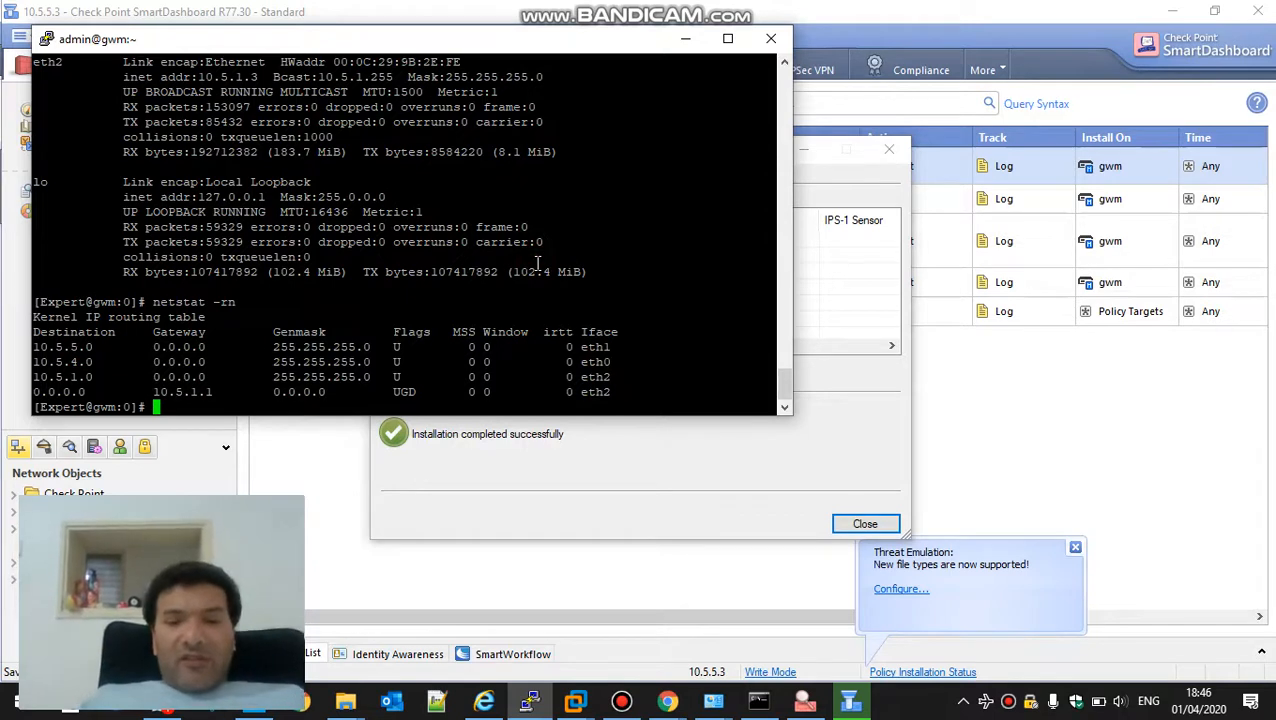
Display the gateway's cluster status with cphaprob stat
{"action": "type", "text": "cpha"}
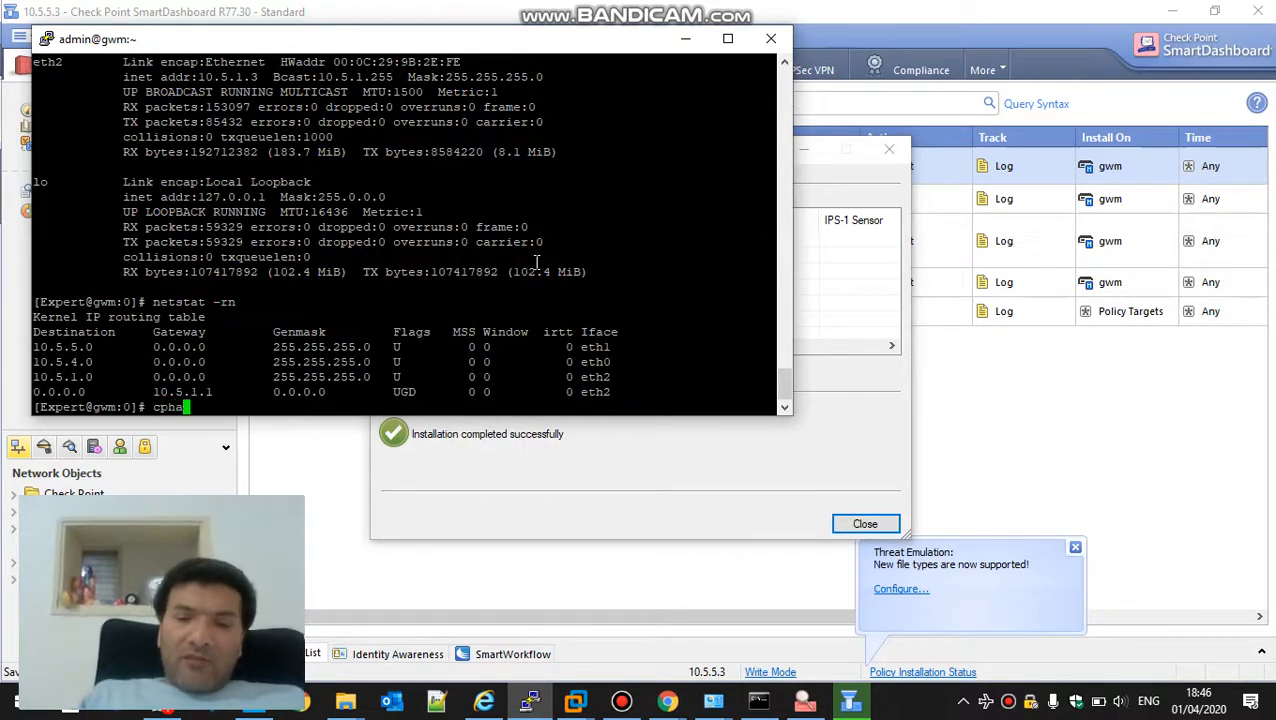
{"action": "type", "text": "prob stat"}
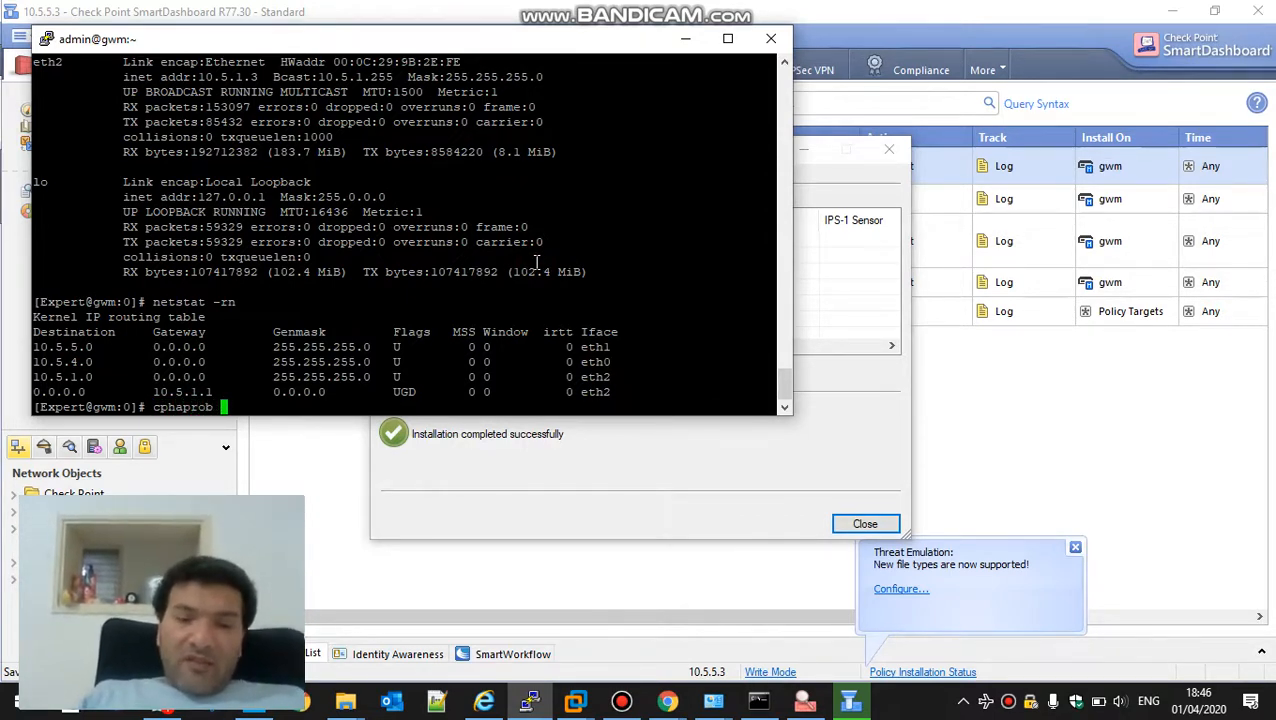
{"action": "key", "text": "Return"}
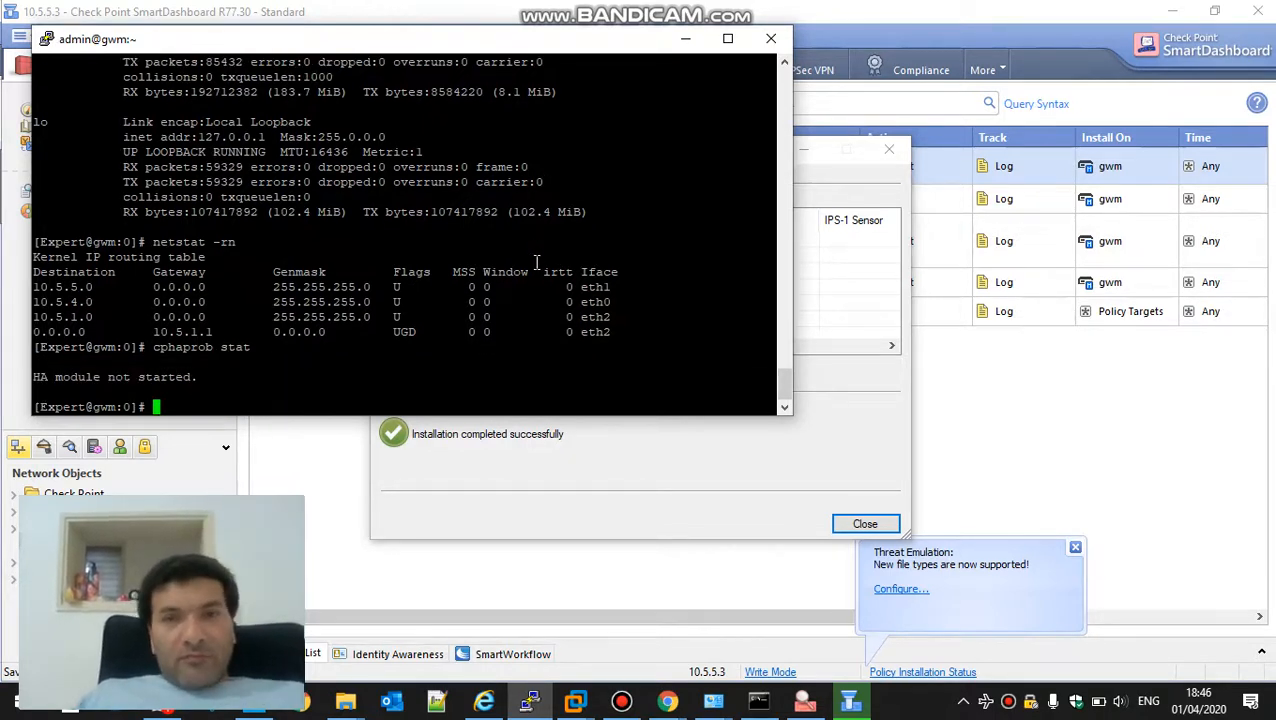
Copy the entire PuTTY session output and paste it into a new Notepad++ document
{"action": "right_click", "coordinate": [447, 47]}
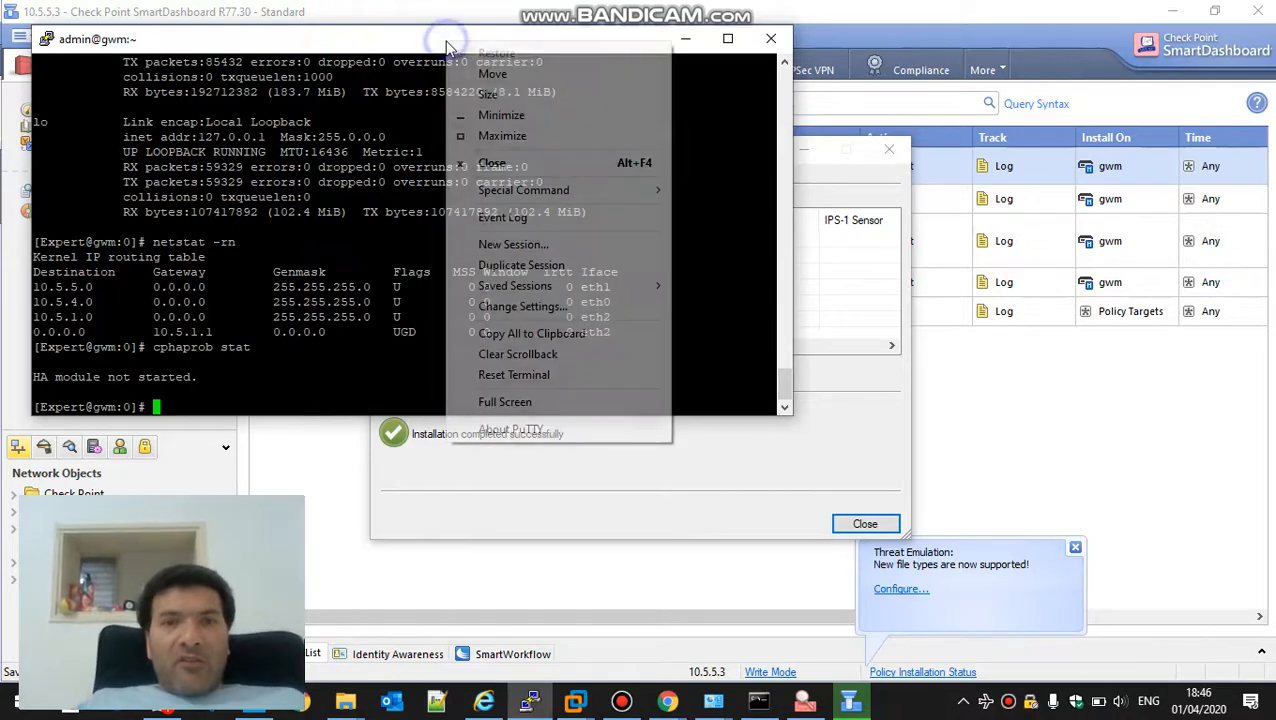
{"action": "left_click", "coordinate": [525, 334]}
{"action": "left_click", "coordinate": [457, 703]}
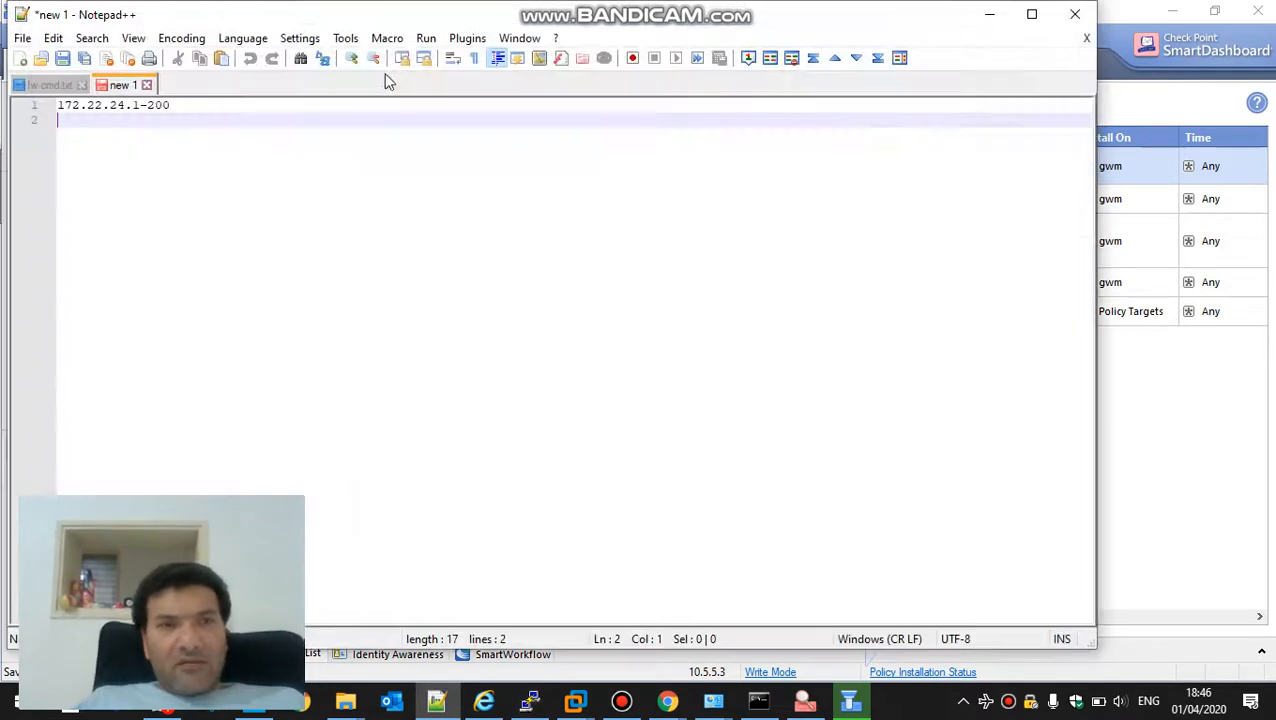
{"action": "double_click", "coordinate": [173, 85]}
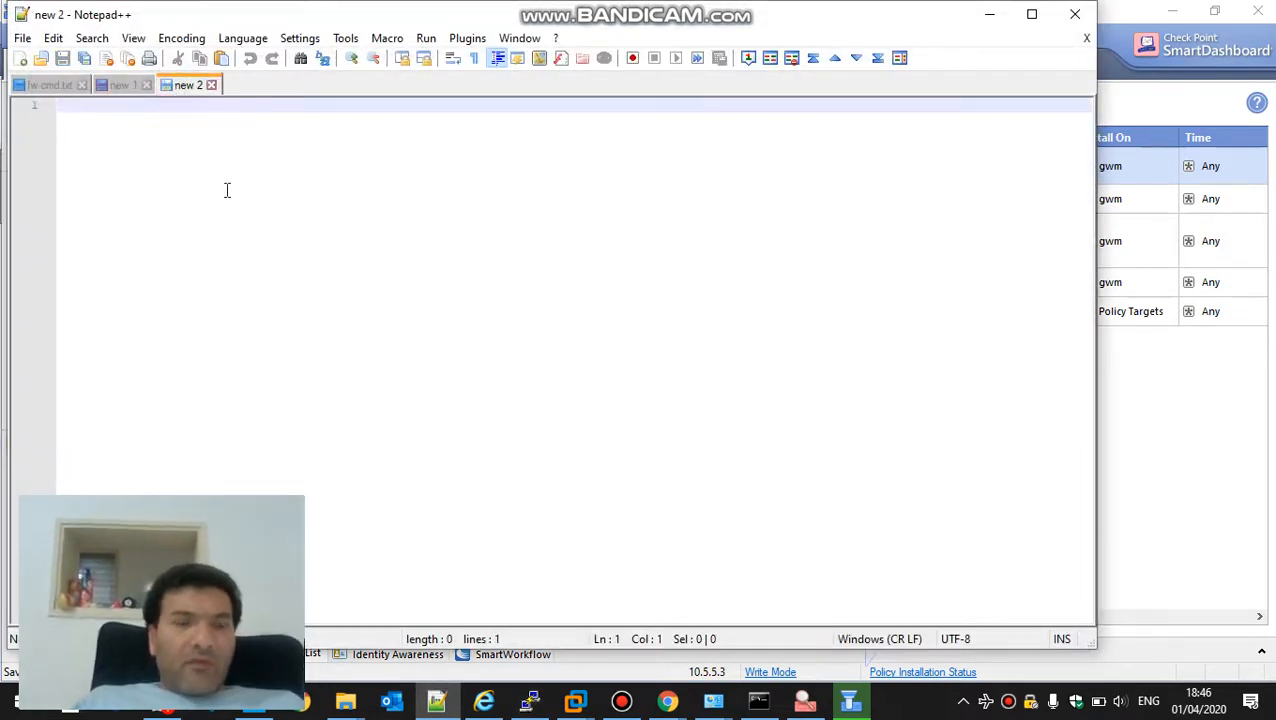
{"action": "key", "text": "ctrl+v"}
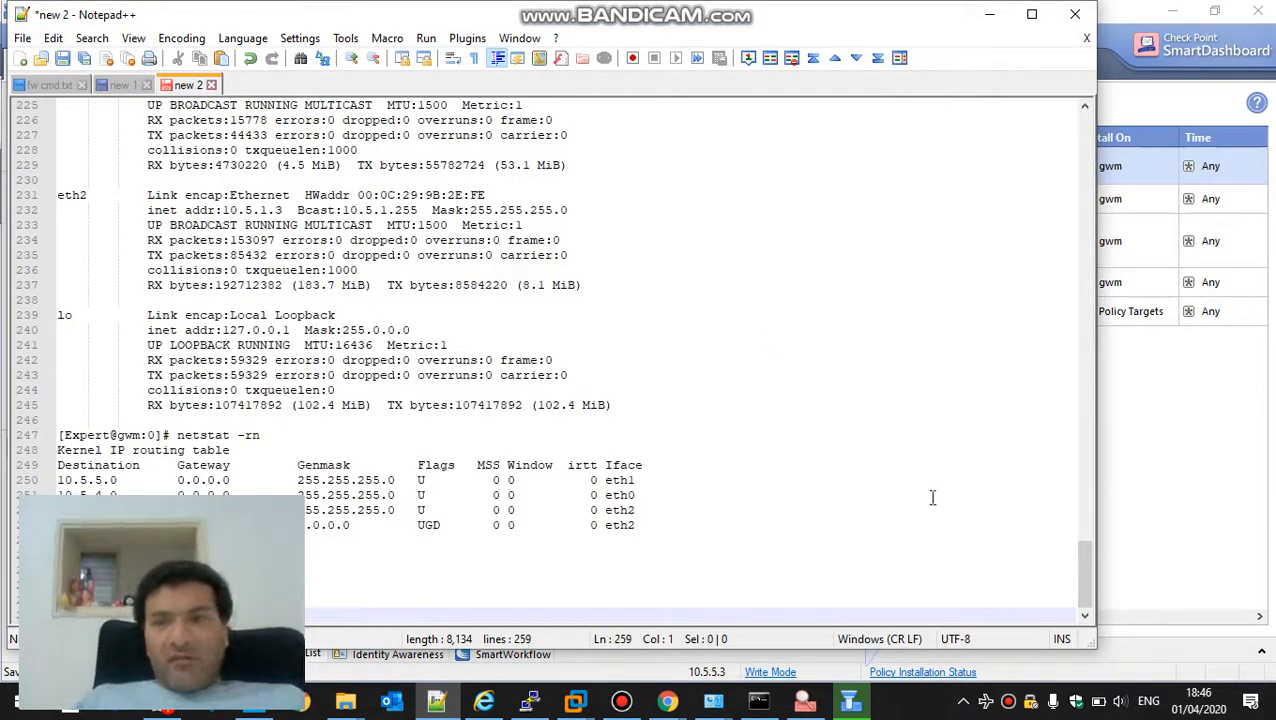
Look through the pasted gateway output, including the interface and SNMP trap settings, and minimize Notepad++
{"action": "left_click_drag", "start_coordinate": [1088, 582], "coordinate": [1077, 235]}
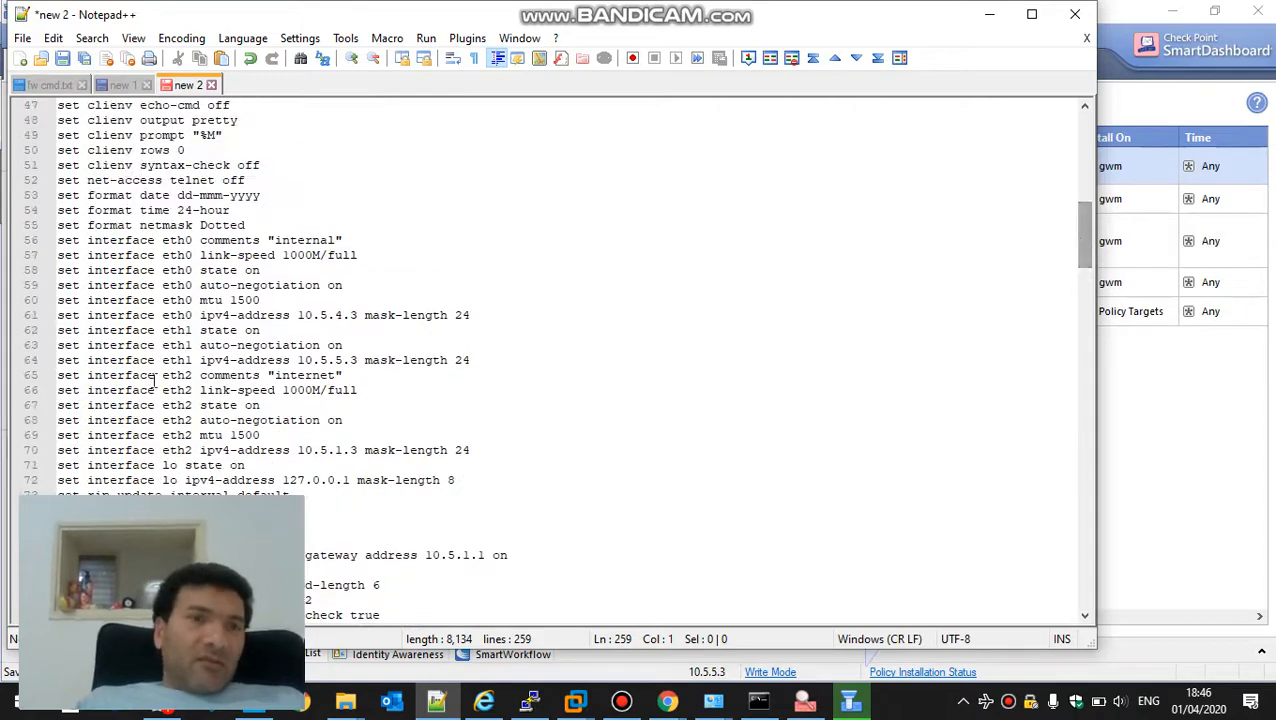
{"action": "left_click_drag", "start_coordinate": [140, 255], "coordinate": [305, 420]}
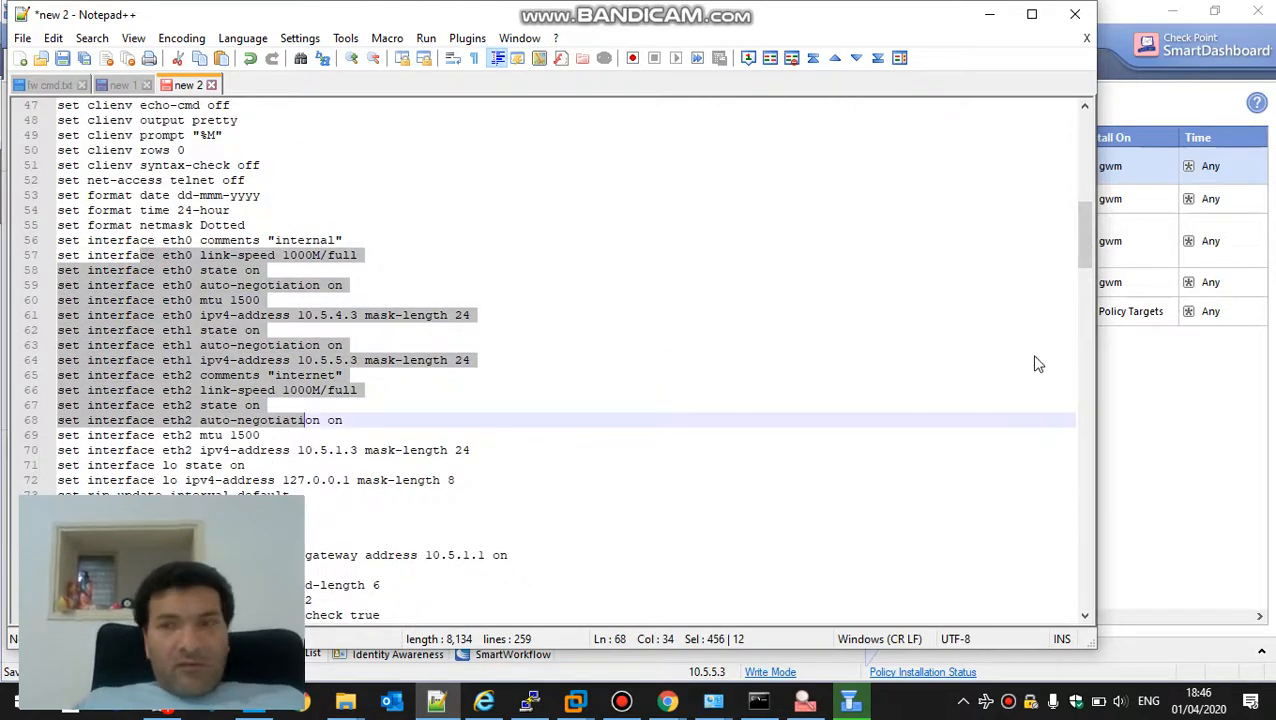
{"action": "left_click_drag", "start_coordinate": [1084, 252], "coordinate": [1106, 358]}
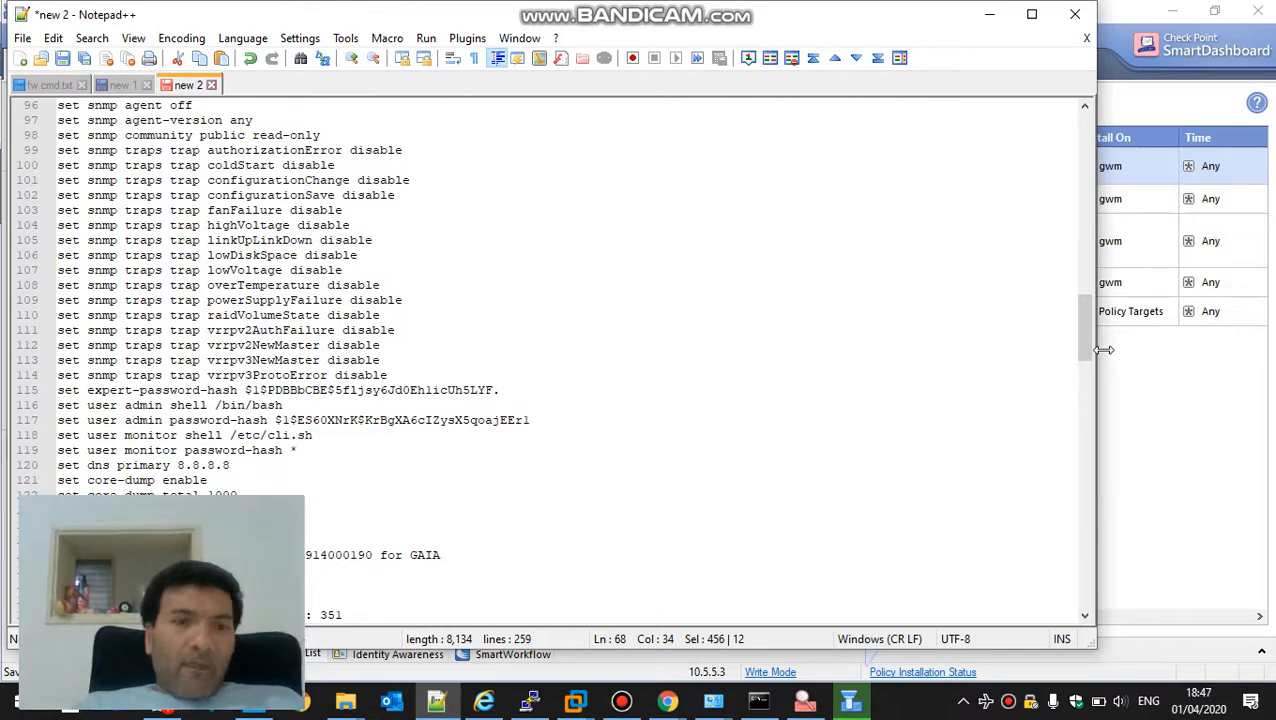
{"action": "left_click", "coordinate": [633, 706]}
{"action": "left_click", "coordinate": [633, 706]}
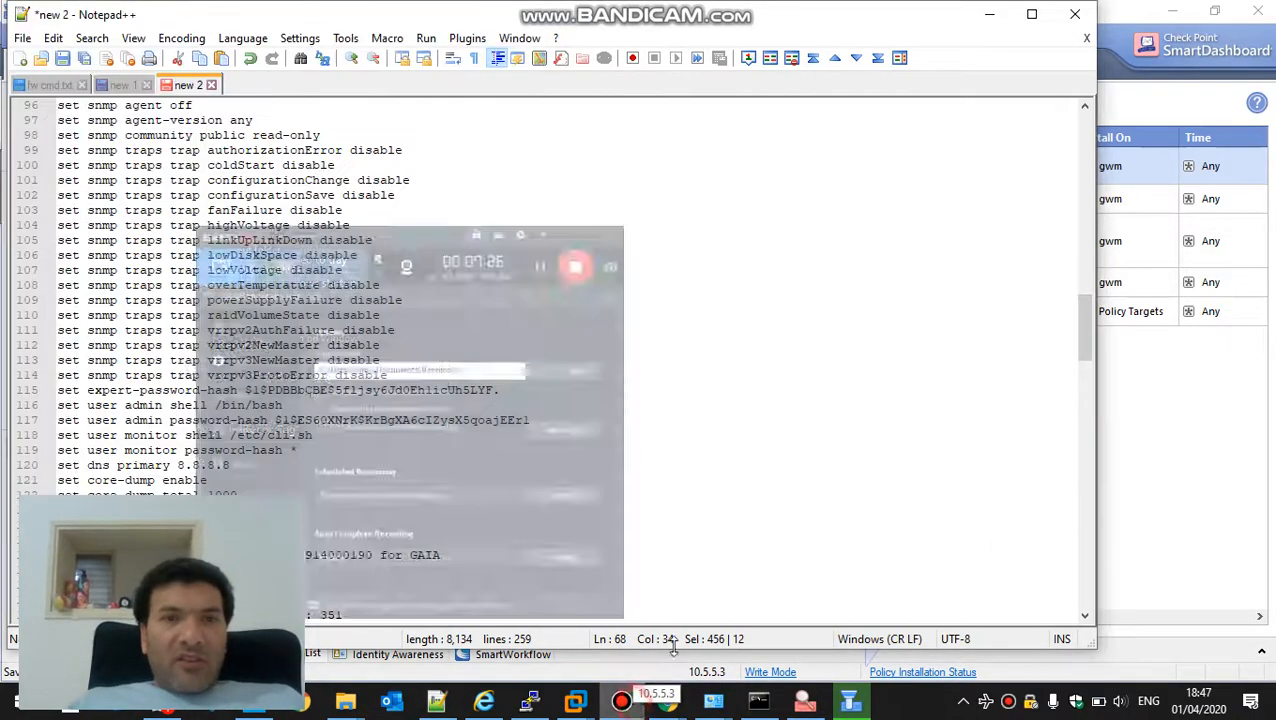
{"action": "left_click", "coordinate": [990, 14]}
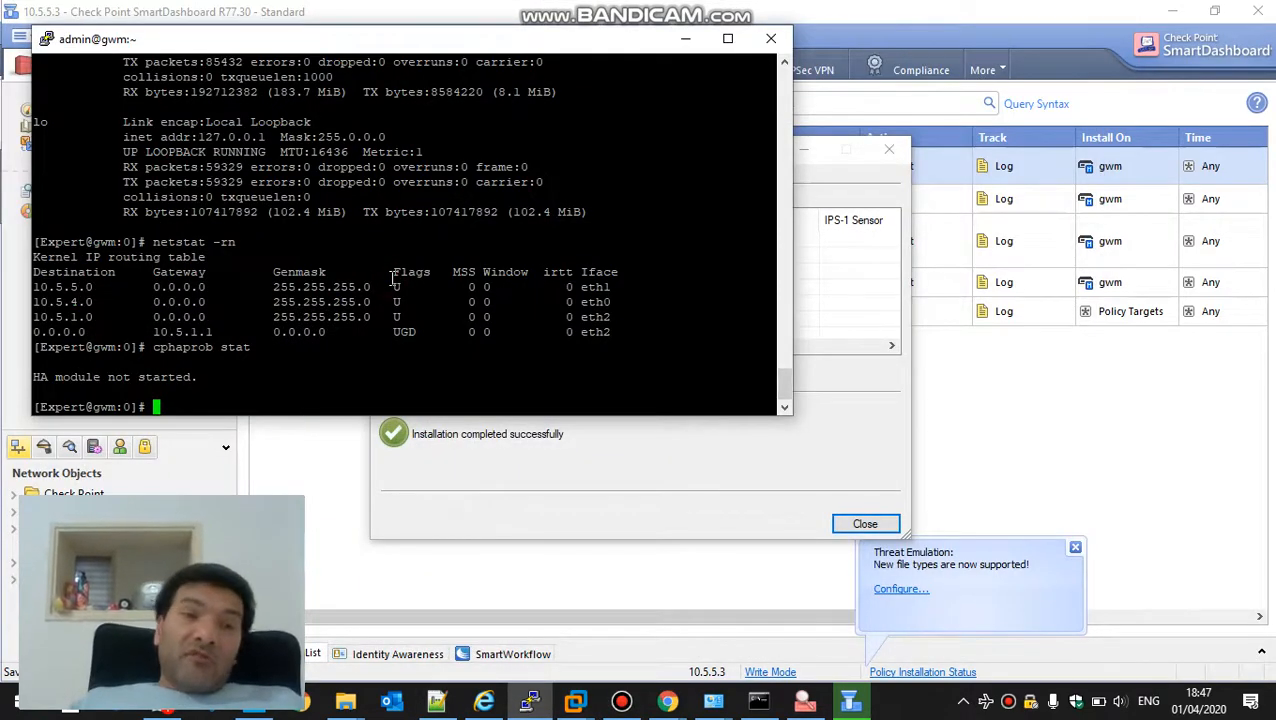
Close the finished policy installation window and exit SmartDashboard
{"action": "left_click", "coordinate": [845, 525]}
{"action": "left_click", "coordinate": [1259, 10]}
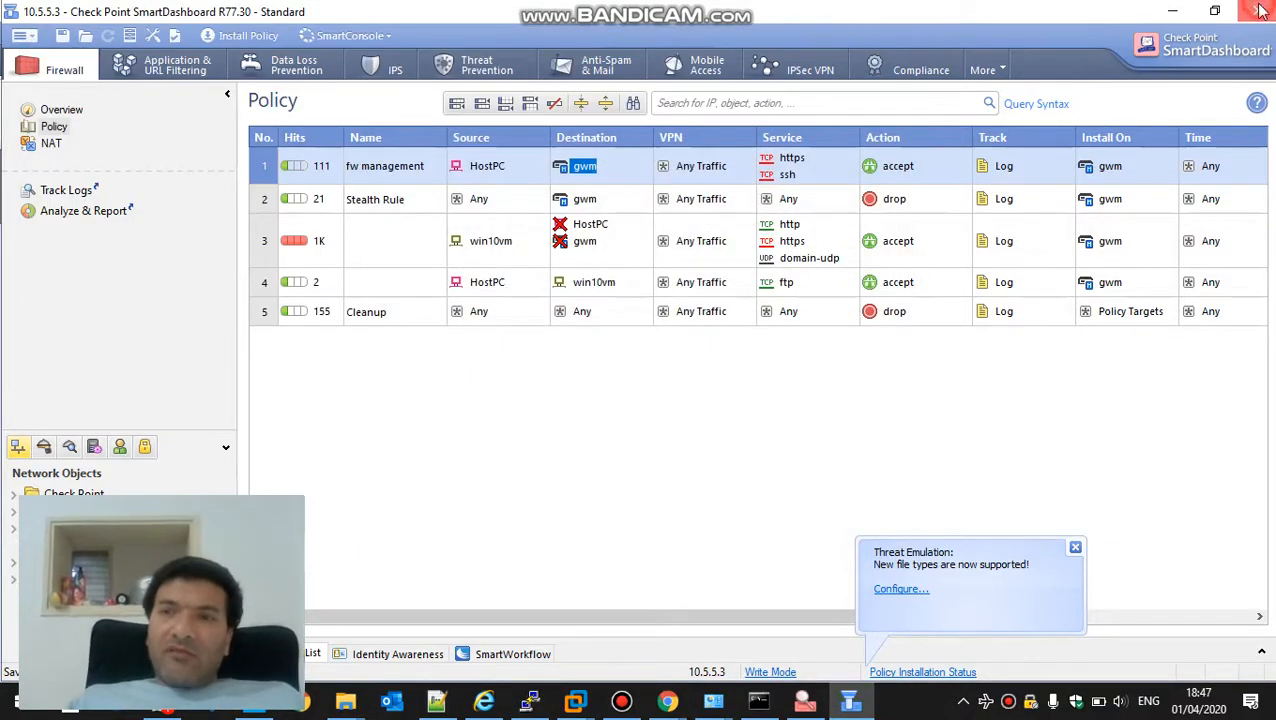
{"action": "left_click", "coordinate": [1258, 10]}
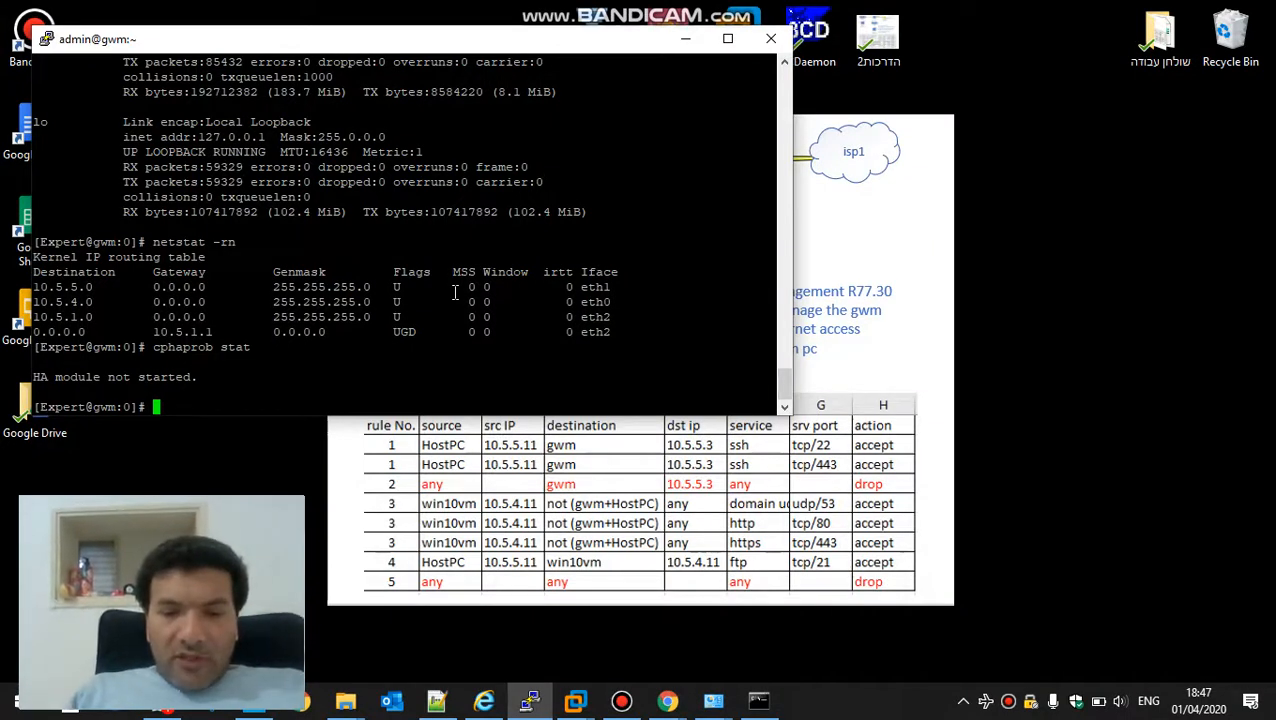
Enter clish in the PuTTY session and create a local gateway backup with backup local
{"action": "type", "text": "clish"}
{"action": "key", "text": "Return"}
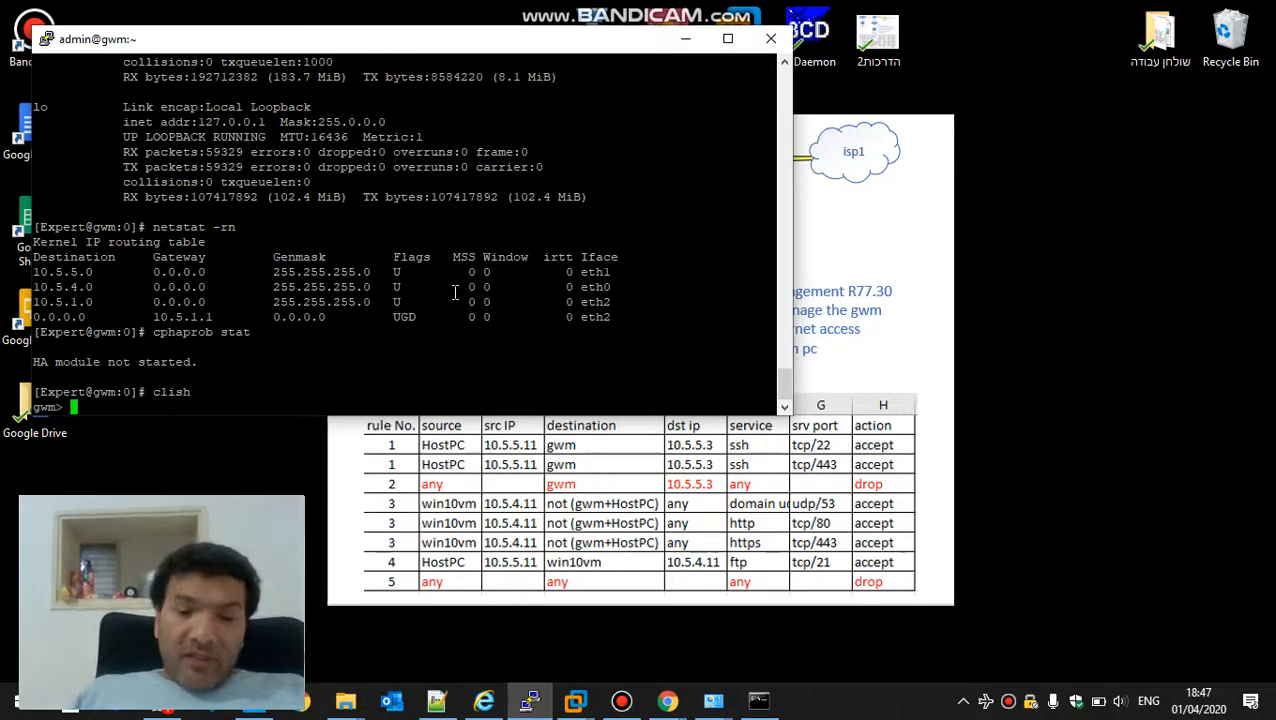
{"action": "type", "text": "backup l"}
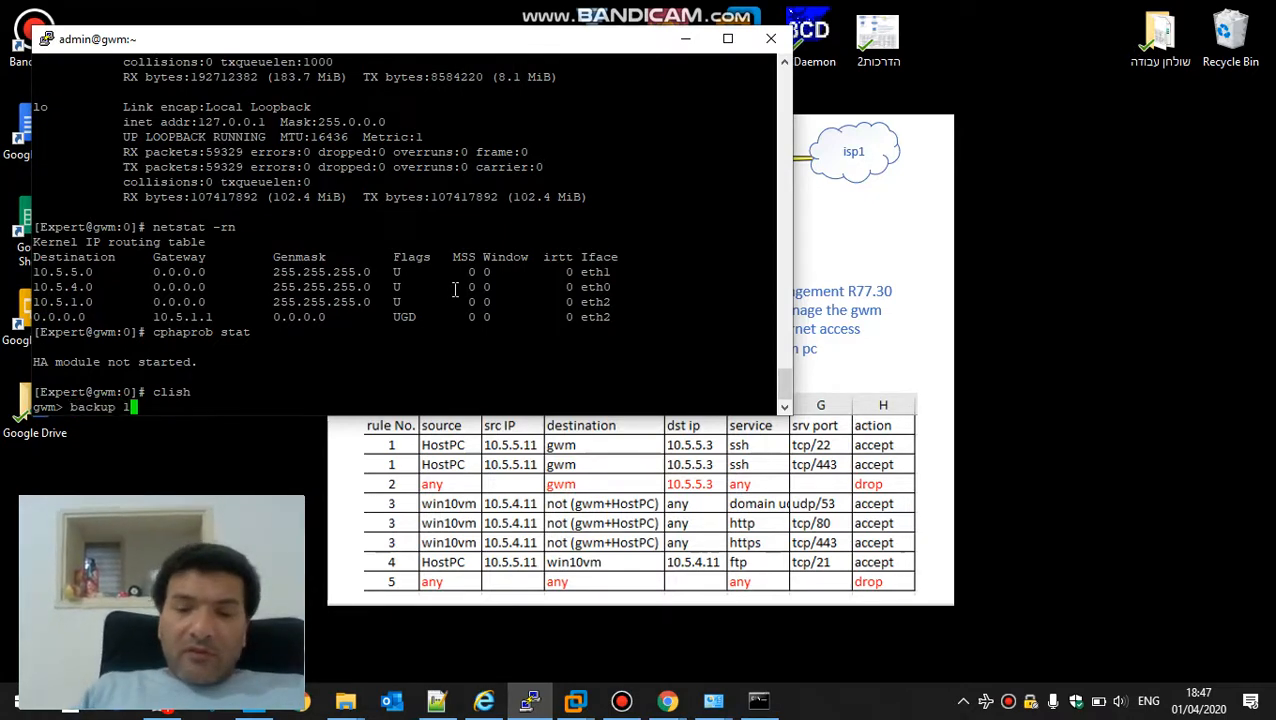
{"action": "type", "text": "ocal"}
{"action": "key", "text": "Return"}
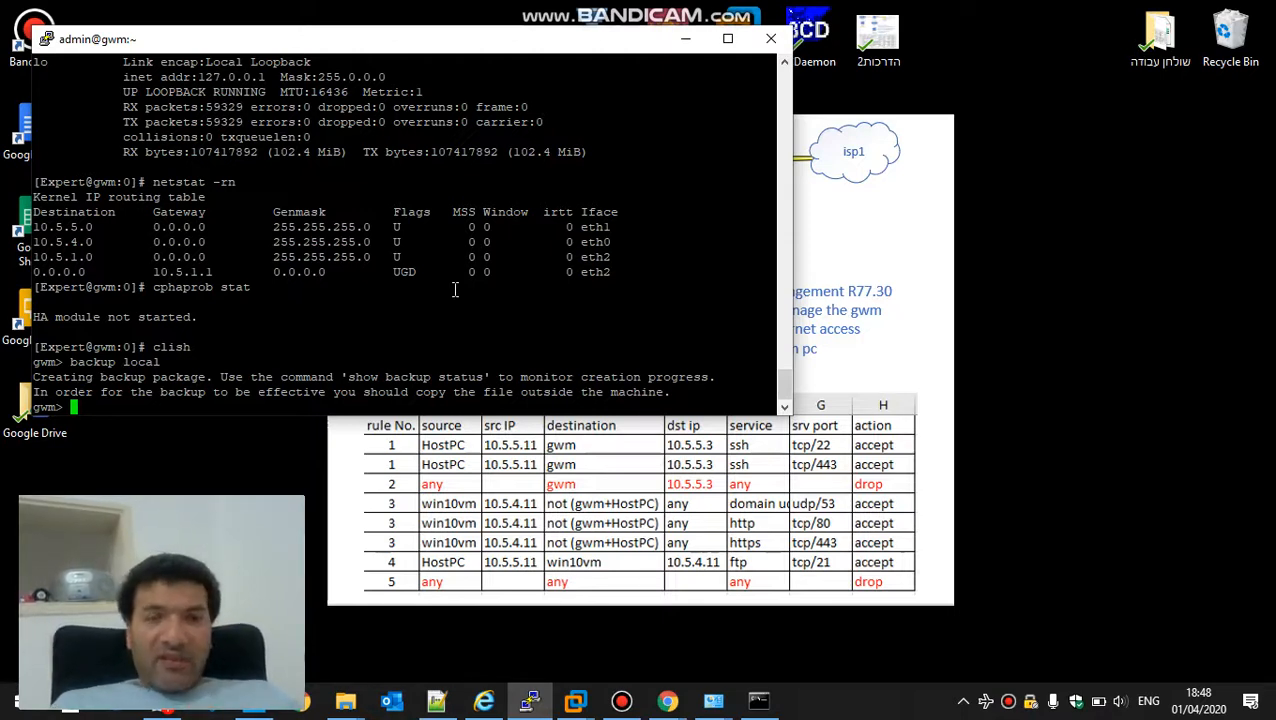
Try to display the local backup's progress in clish with show backup local
{"action": "type", "text": "show "}
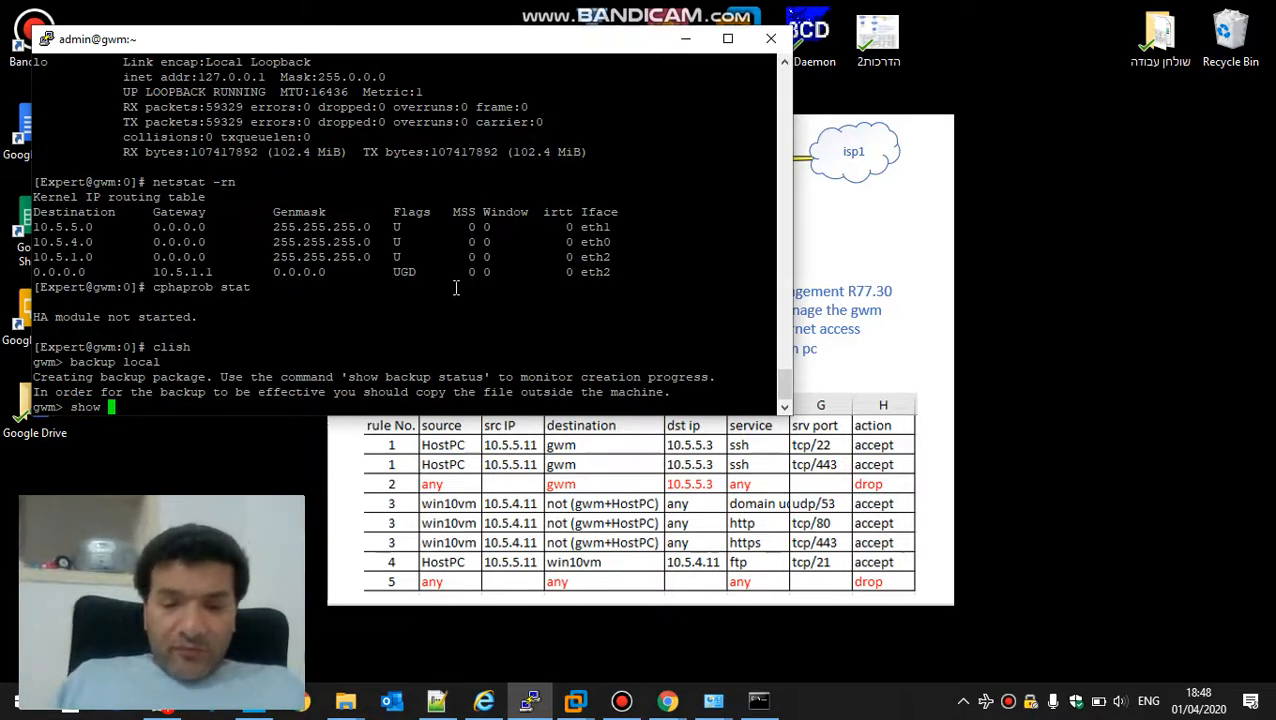
{"action": "type", "text": "backup"}
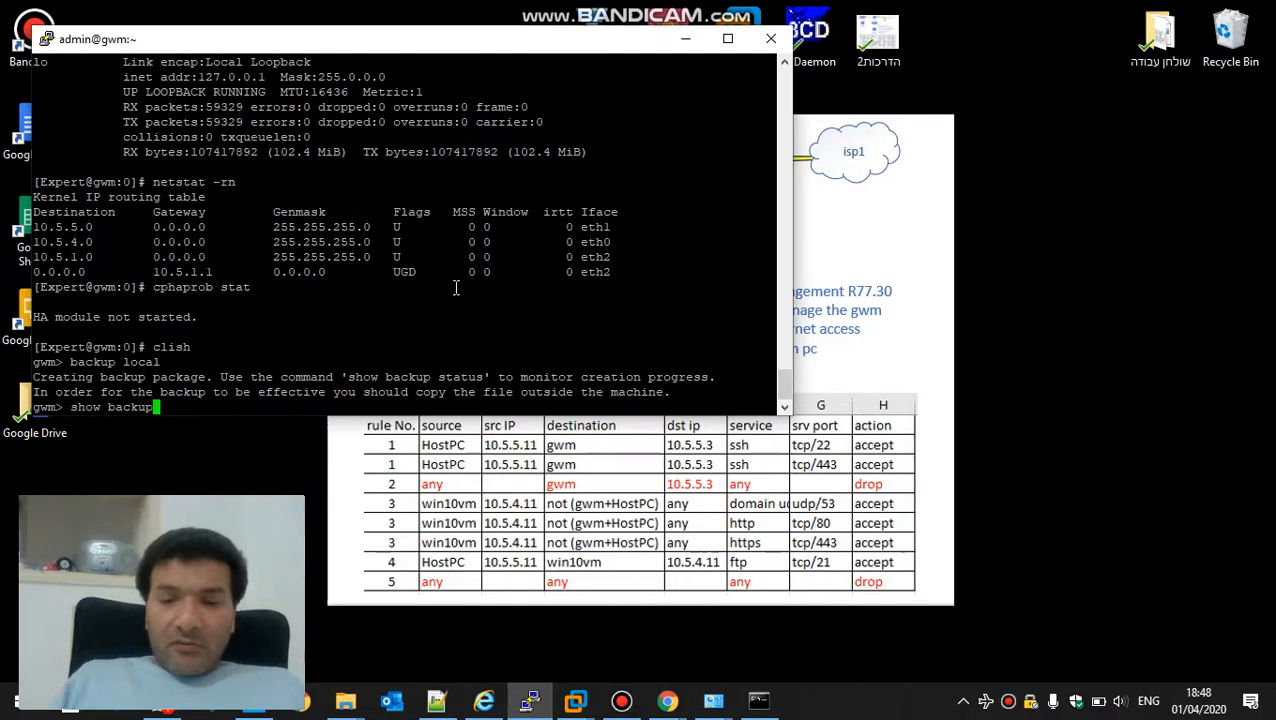
{"action": "type", "text": " locak"}
{"action": "key", "text": "Return"}
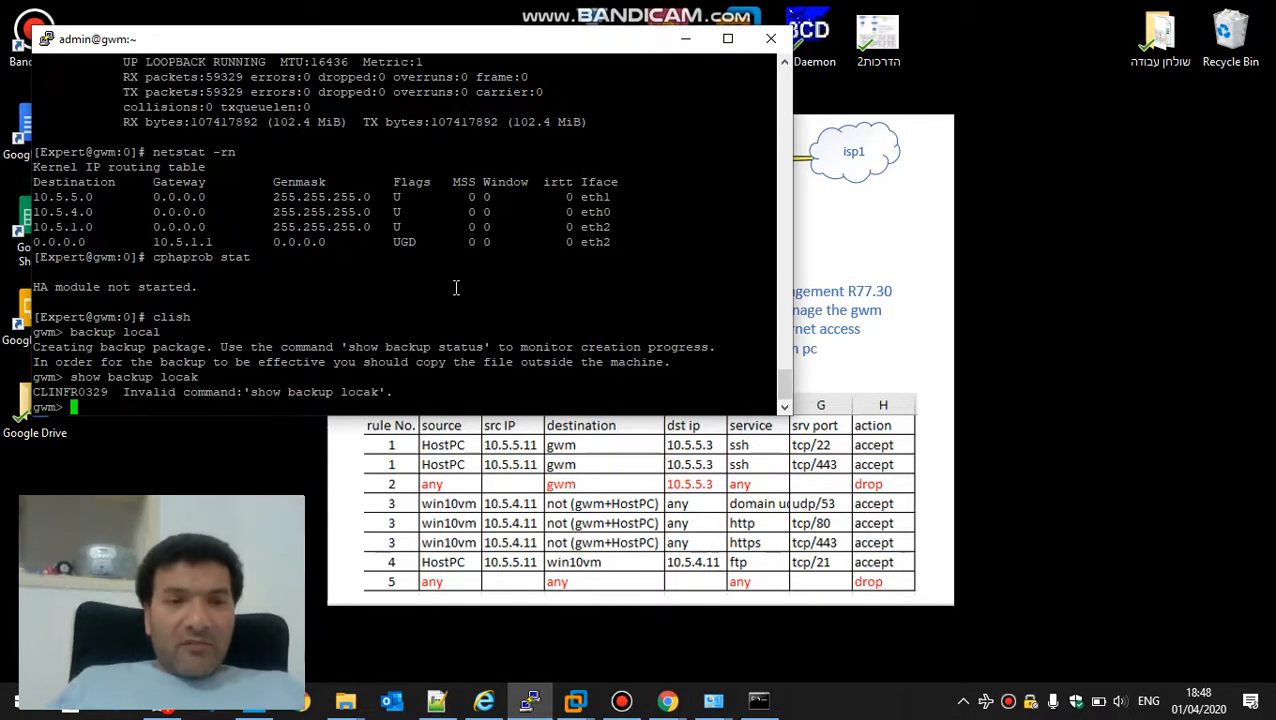
{"action": "key", "text": "Up"}
{"action": "key", "text": "BackSpace"}
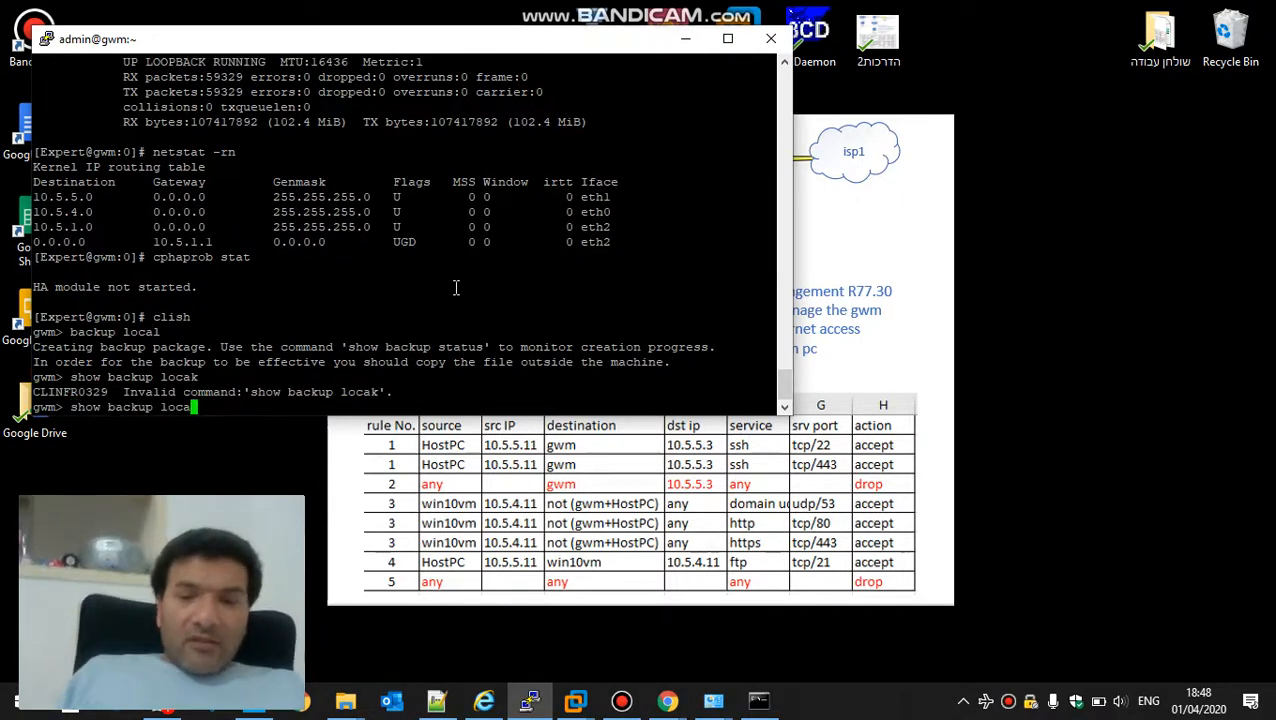
{"action": "type", "text": "l"}
{"action": "key", "text": "Return"}
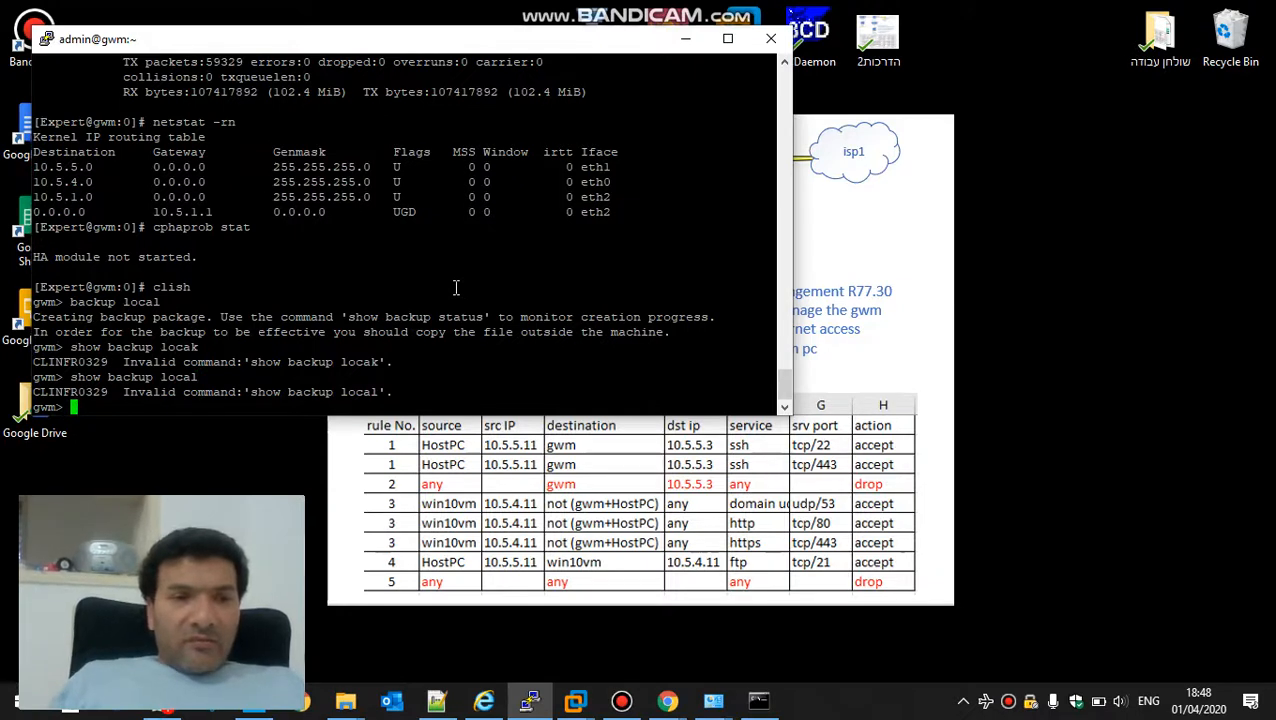
Check the progress of the local backup with show backup status and leave clish for expert mode
{"action": "key", "text": "Up"}
{"action": "key", "text": "BackSpace"}
{"action": "key", "text": "BackSpace"}
{"action": "key", "text": "BackSpace"}
{"action": "key", "text": "BackSpace"}
{"action": "key", "text": "BackSpace"}
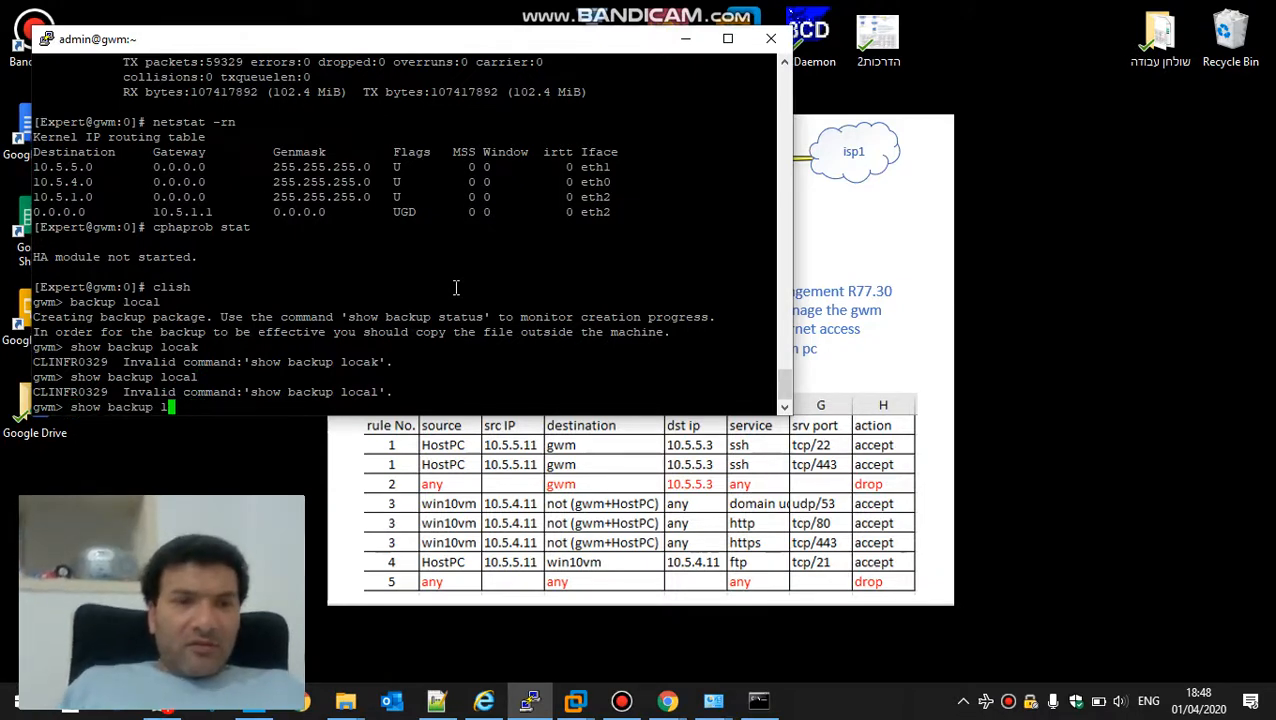
{"action": "type", "text": "status"}
{"action": "key", "text": "Return"}
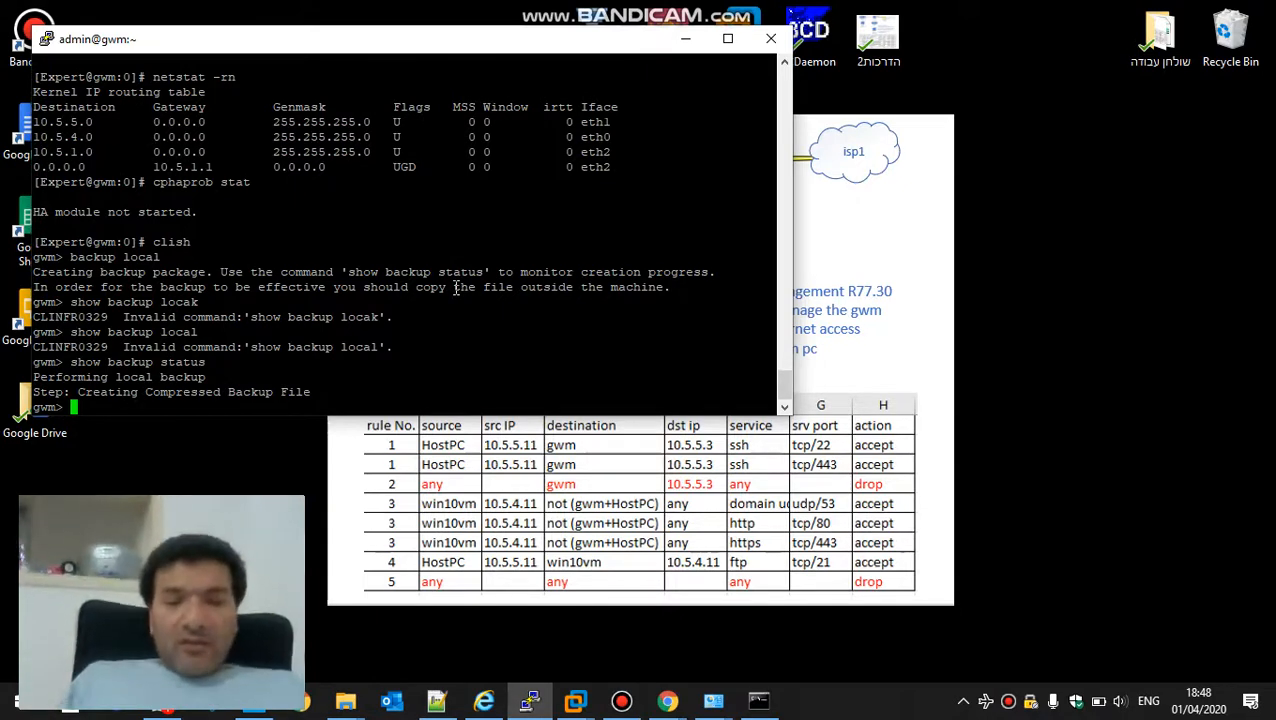
{"action": "key", "text": "ctrl+d"}
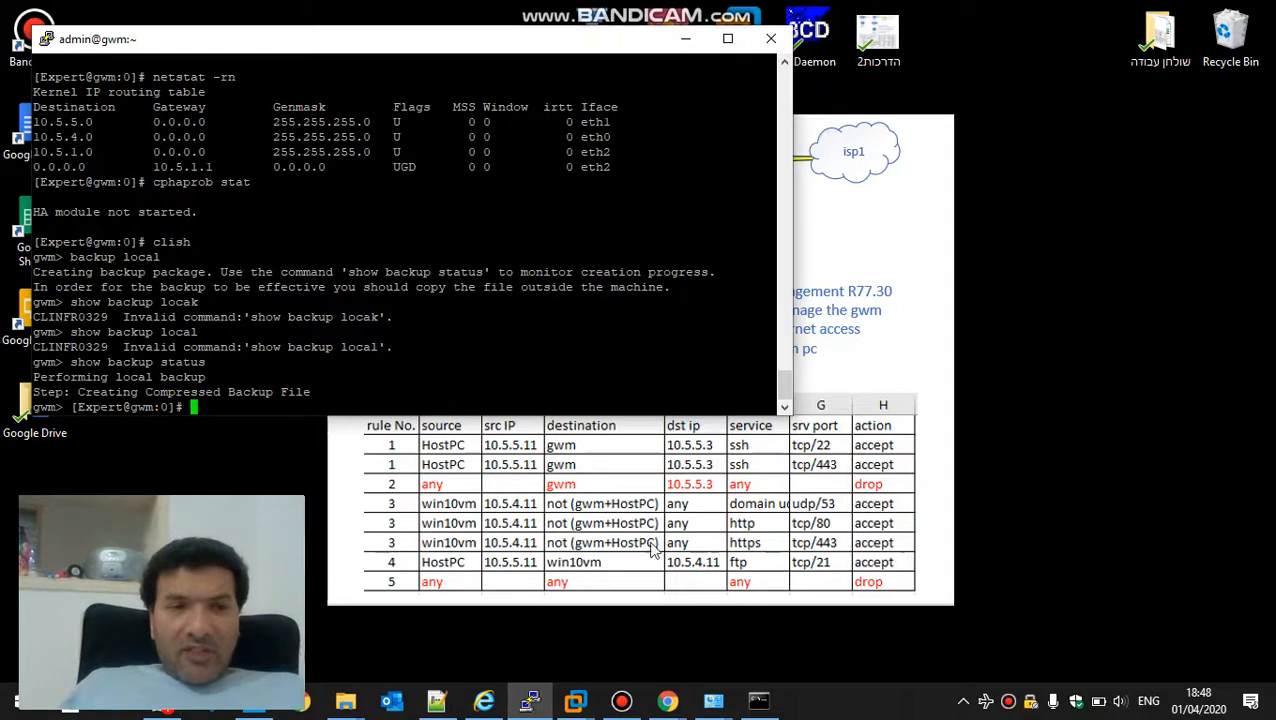
Return to the PuTTY session, query the backup status again in clish, and exit to expert mode
{"action": "left_click", "coordinate": [620, 703]}
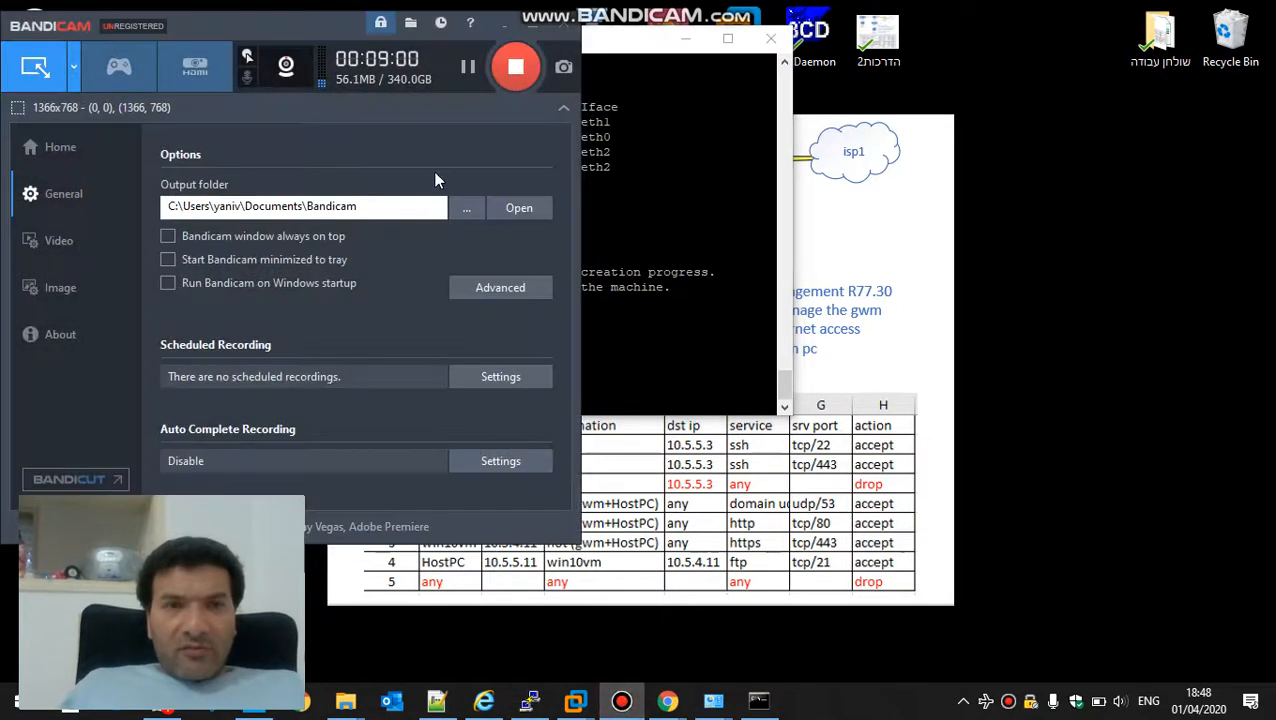
{"action": "left_click", "coordinate": [648, 231]}
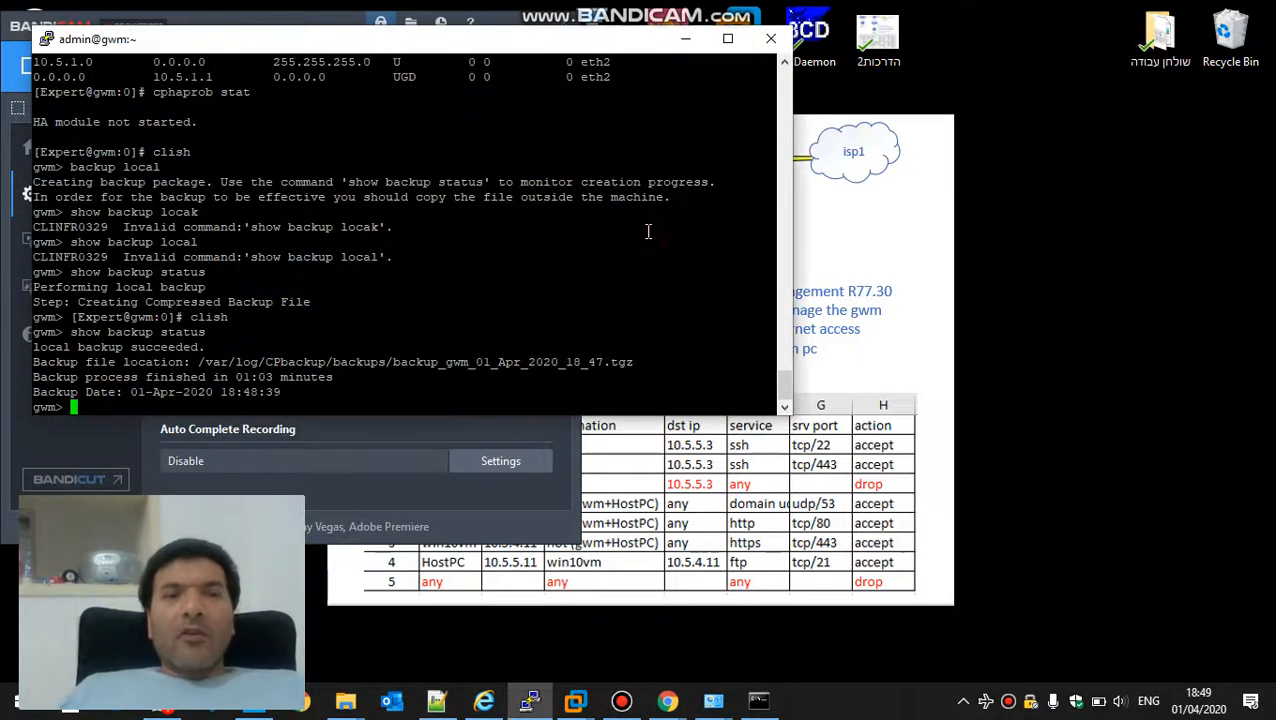
{"action": "key", "text": "Up"}
{"action": "key", "text": "Return"}
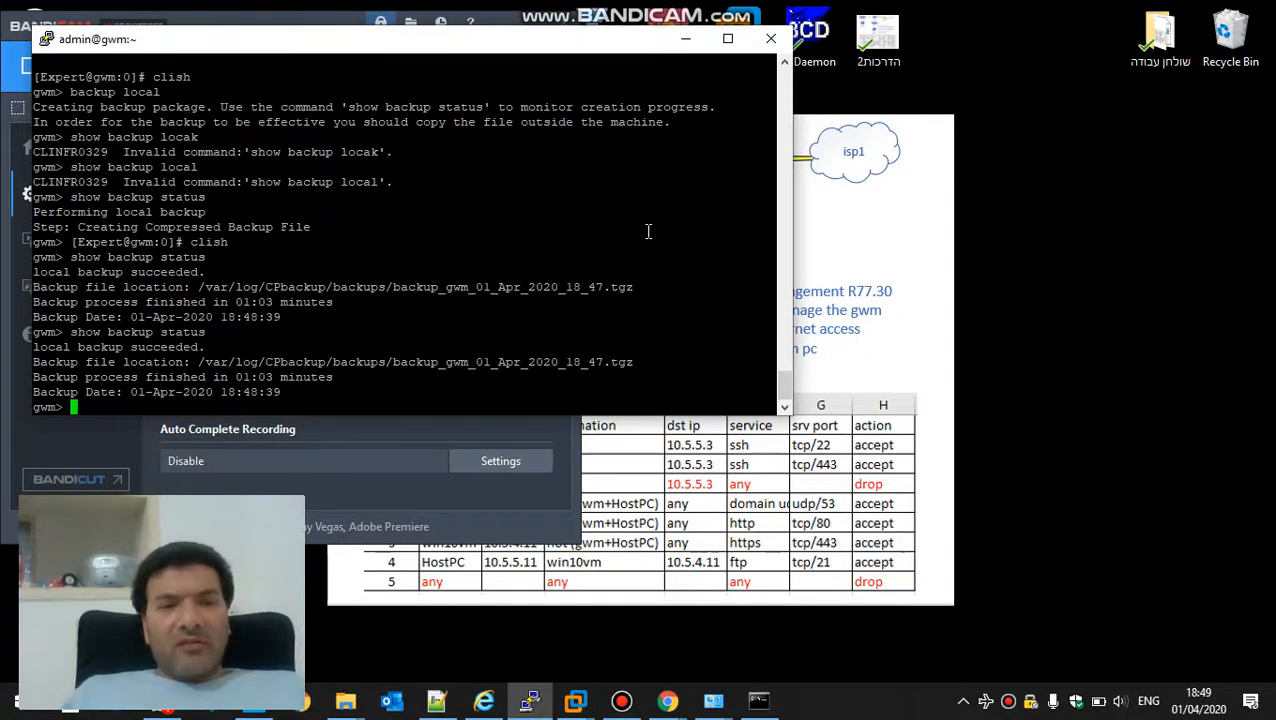
{"action": "key", "text": "ctrl+d"}
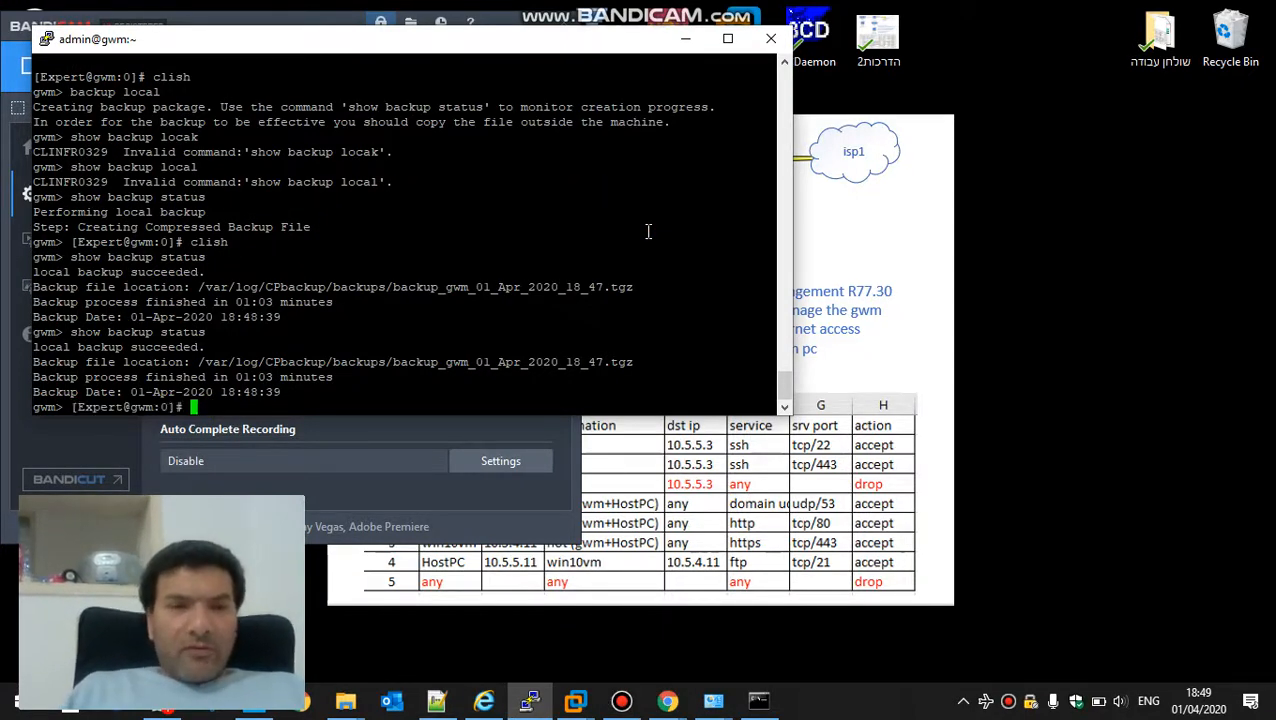
Change the working directory to the upgrade_tools folder under $FWDIR/bin
{"action": "type", "text": "cd "}
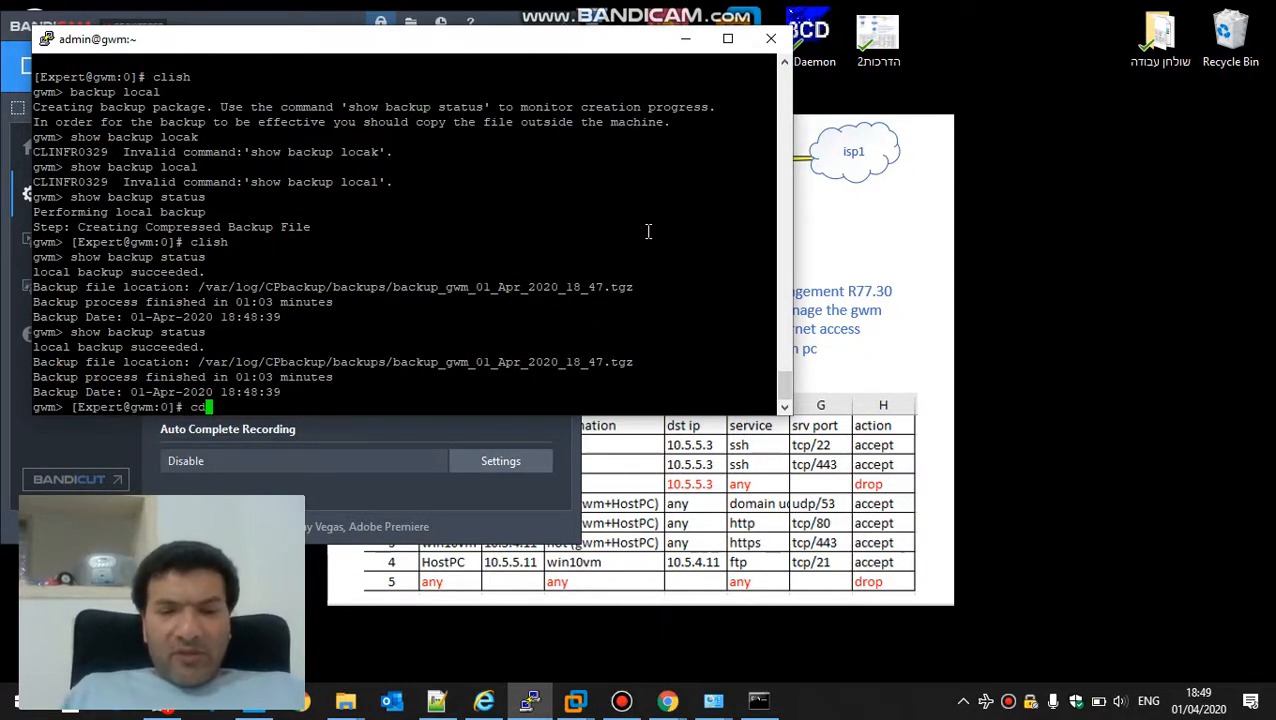
{"action": "type", "text": "$FW"}
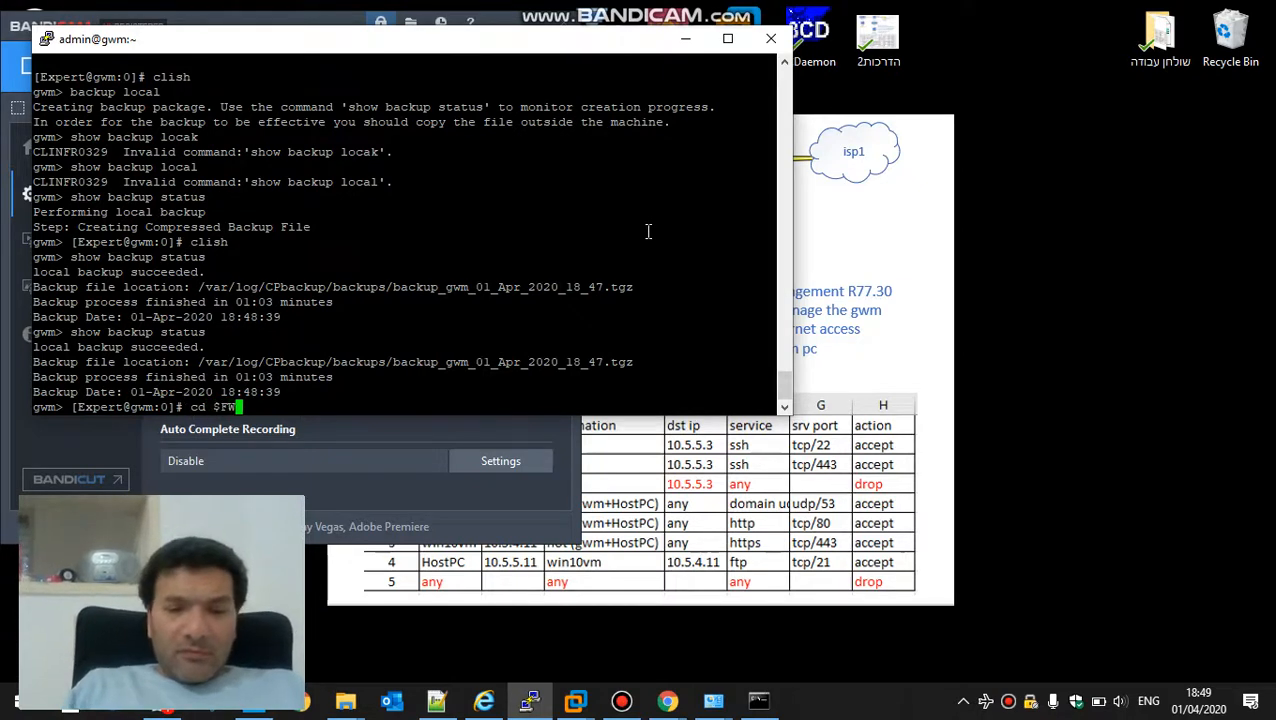
{"action": "type", "text": "DIR/b"}
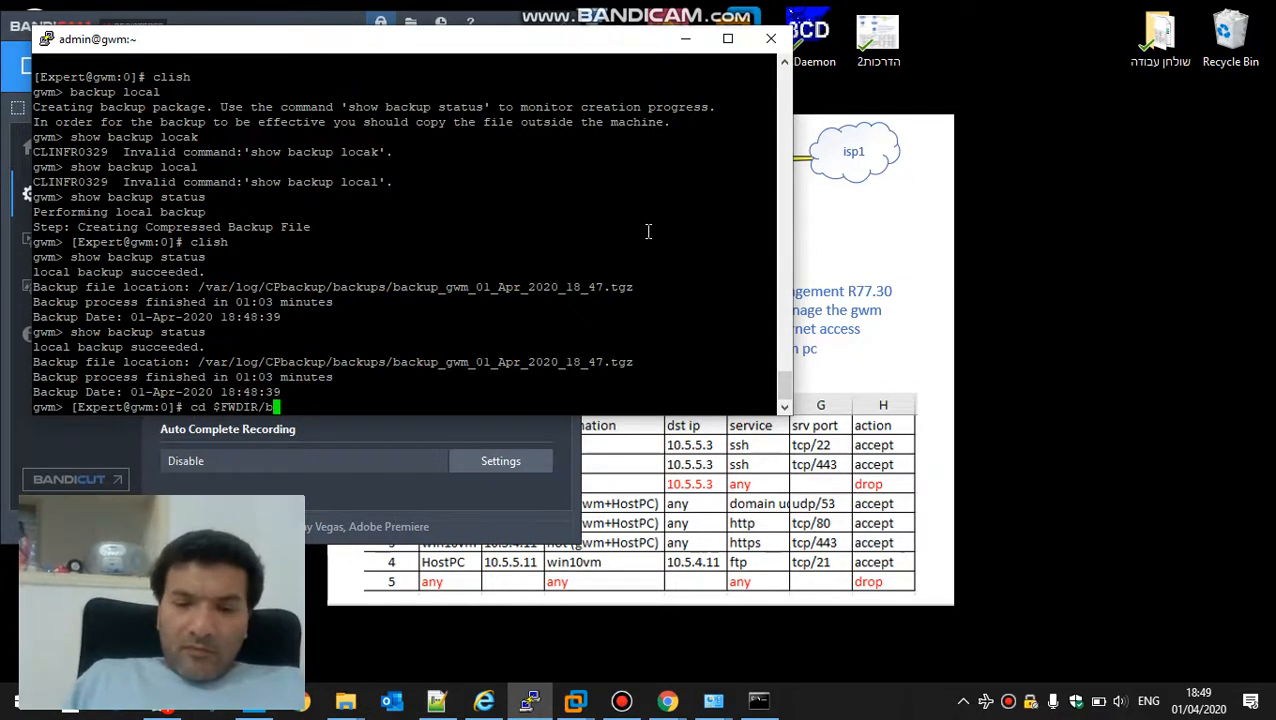
{"action": "type", "text": "in/upg"}
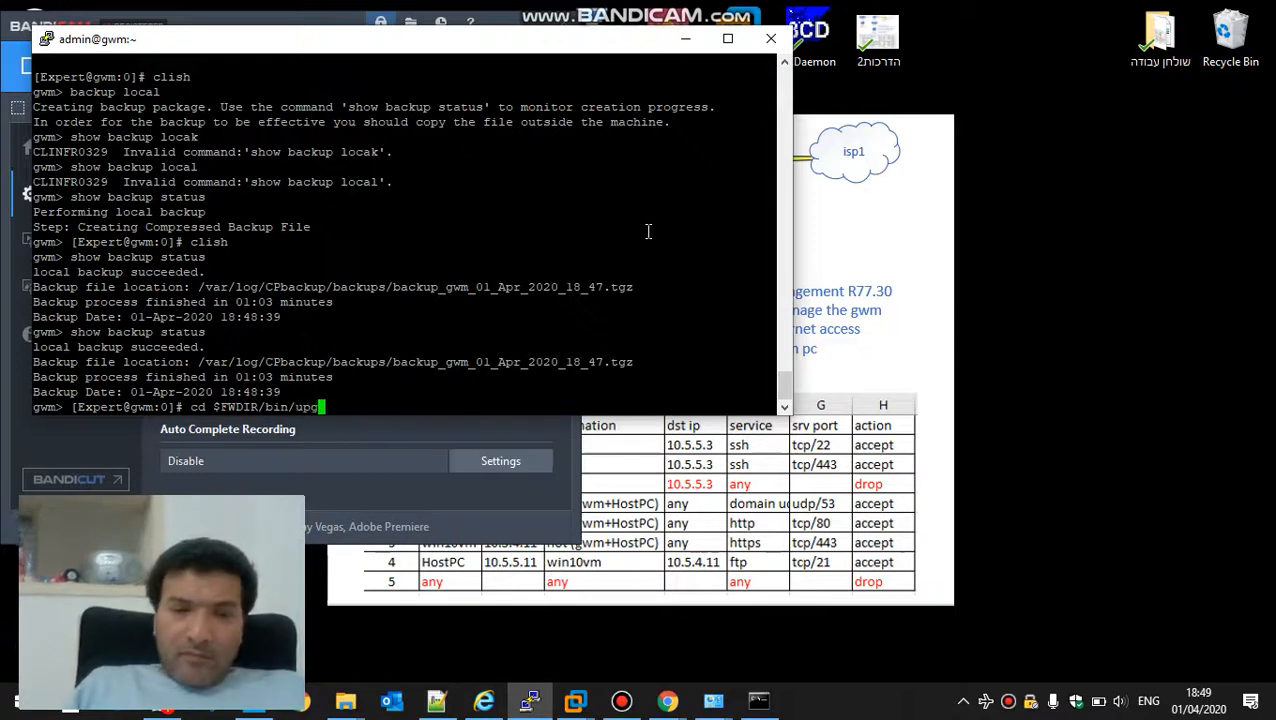
{"action": "key", "text": "Tab"}
{"action": "type", "text": "t"}
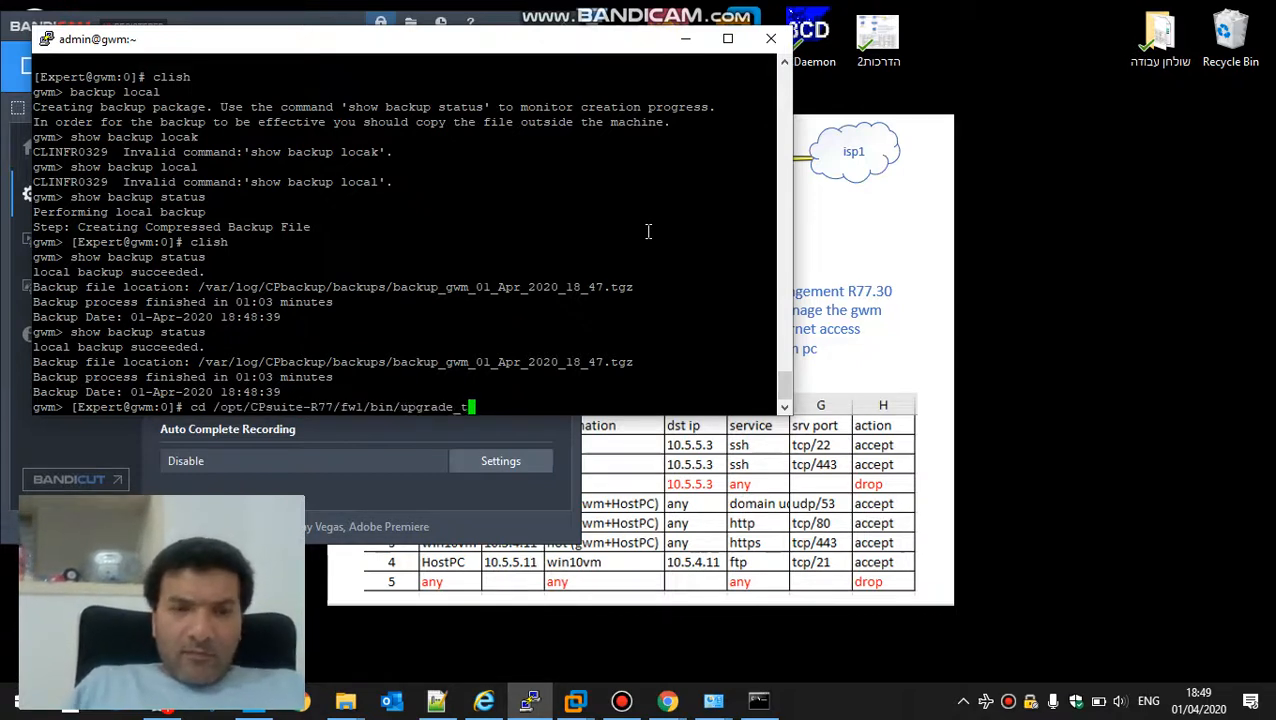
{"action": "key", "text": "Tab"}
{"action": "key", "text": "Return"}
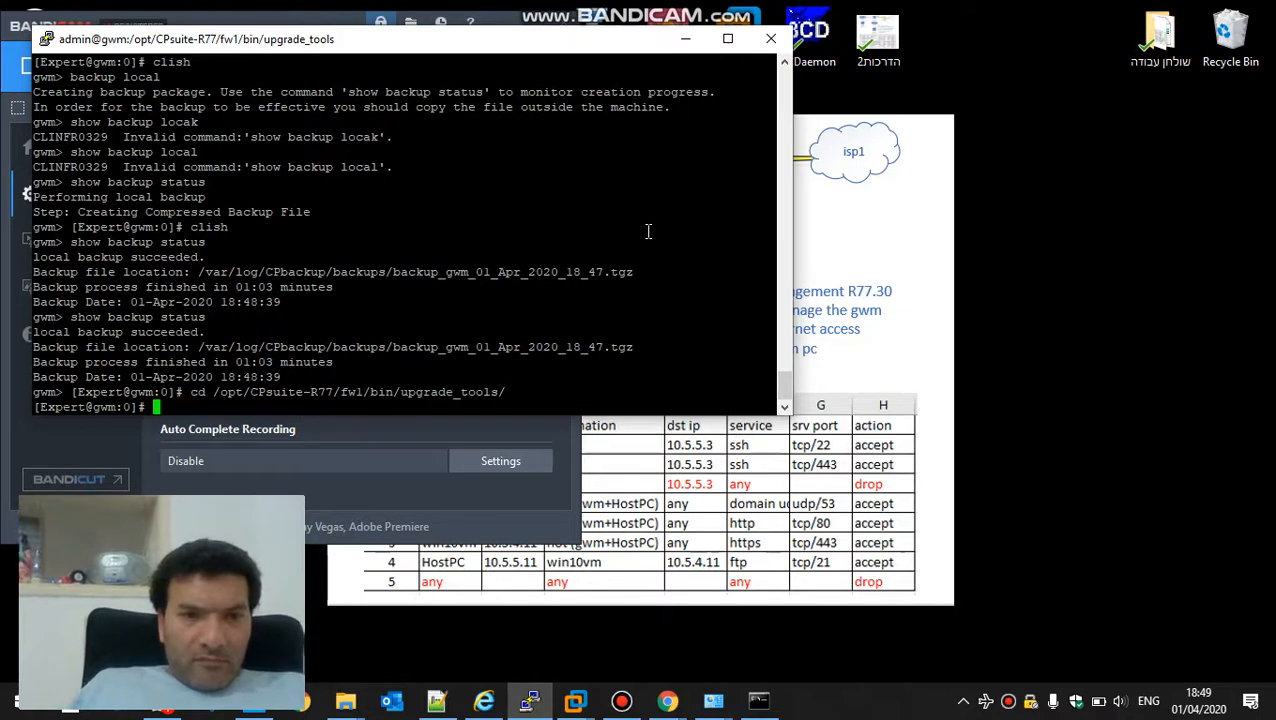
{"action": "key", "text": "Up"}
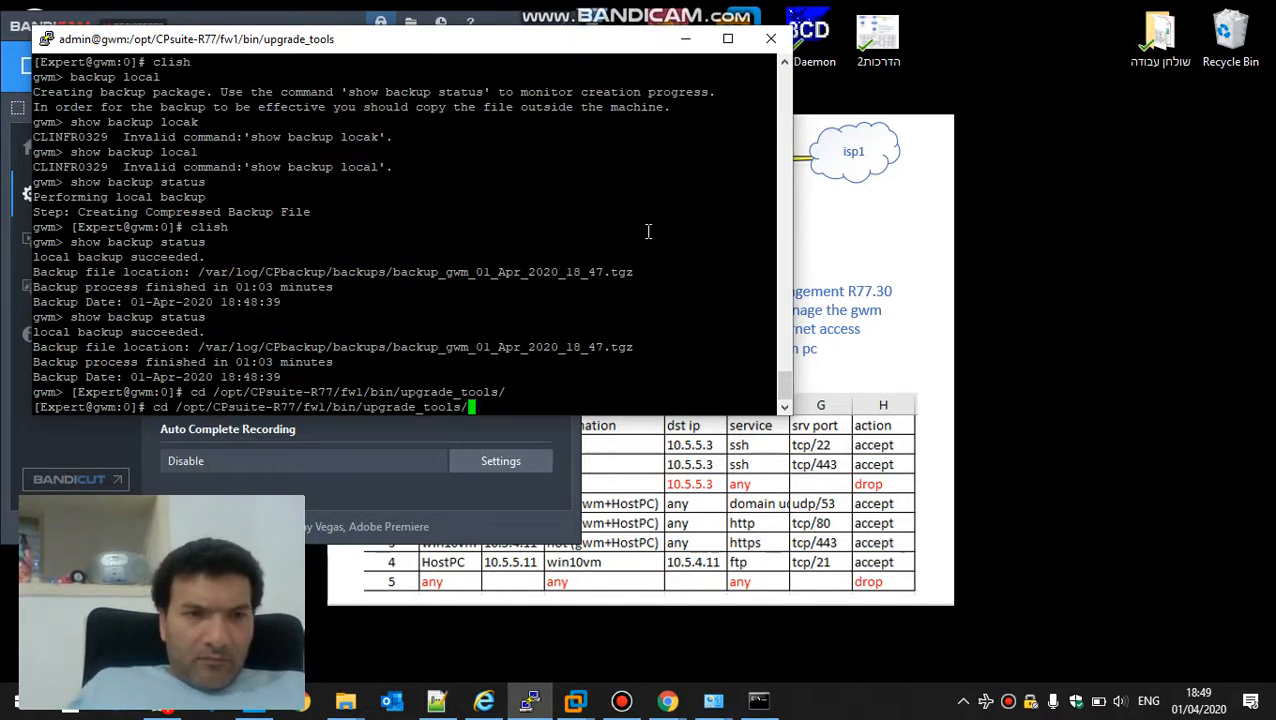
{"action": "key", "text": "Return"}
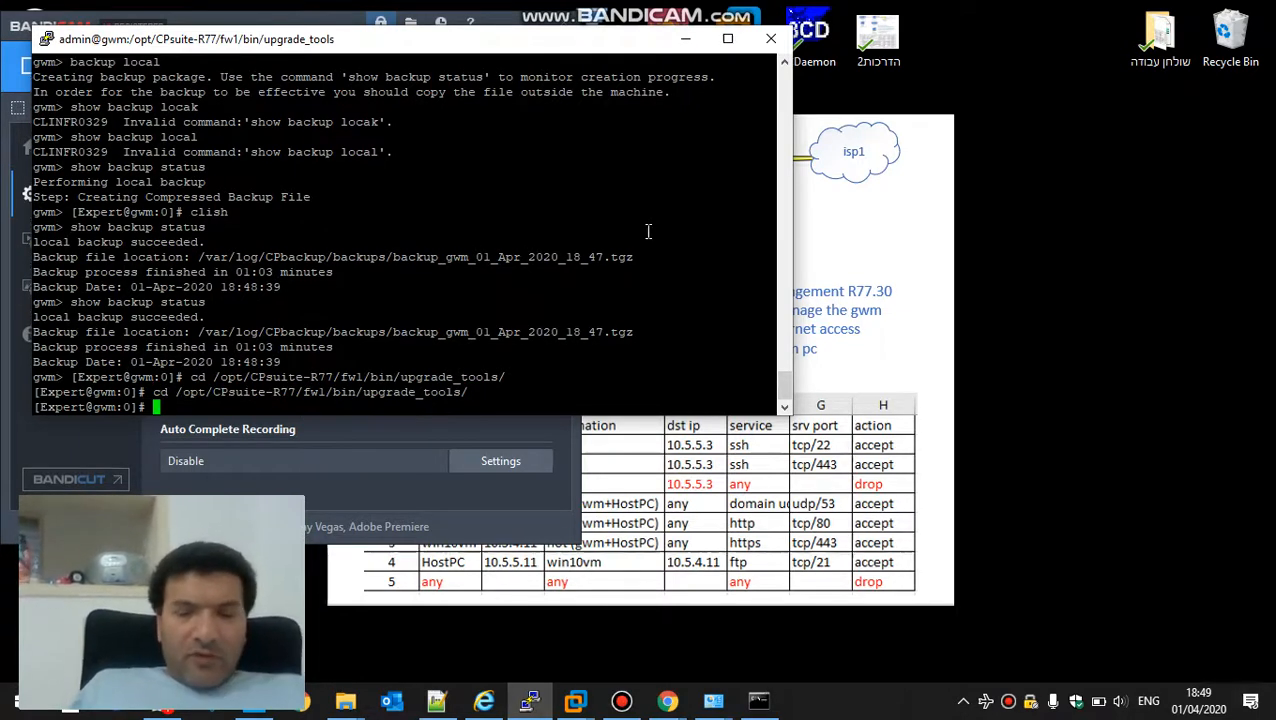
Run upgrade_export to /var/log/CPbackup/backups/management-export.tgz, agree to continue, and move the PuTTY window to uncover the desktop shortcuts
{"action": "type", "text": "./upg"}
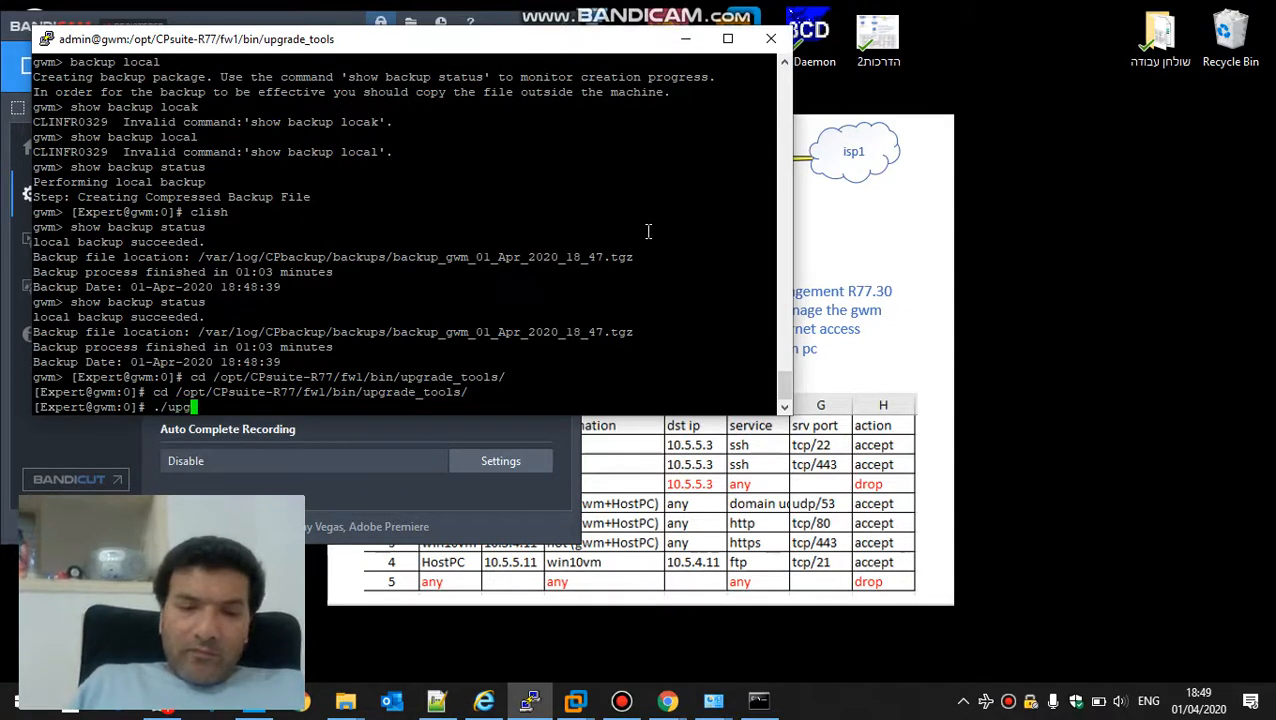
{"action": "type", "text": "rade_exp"}
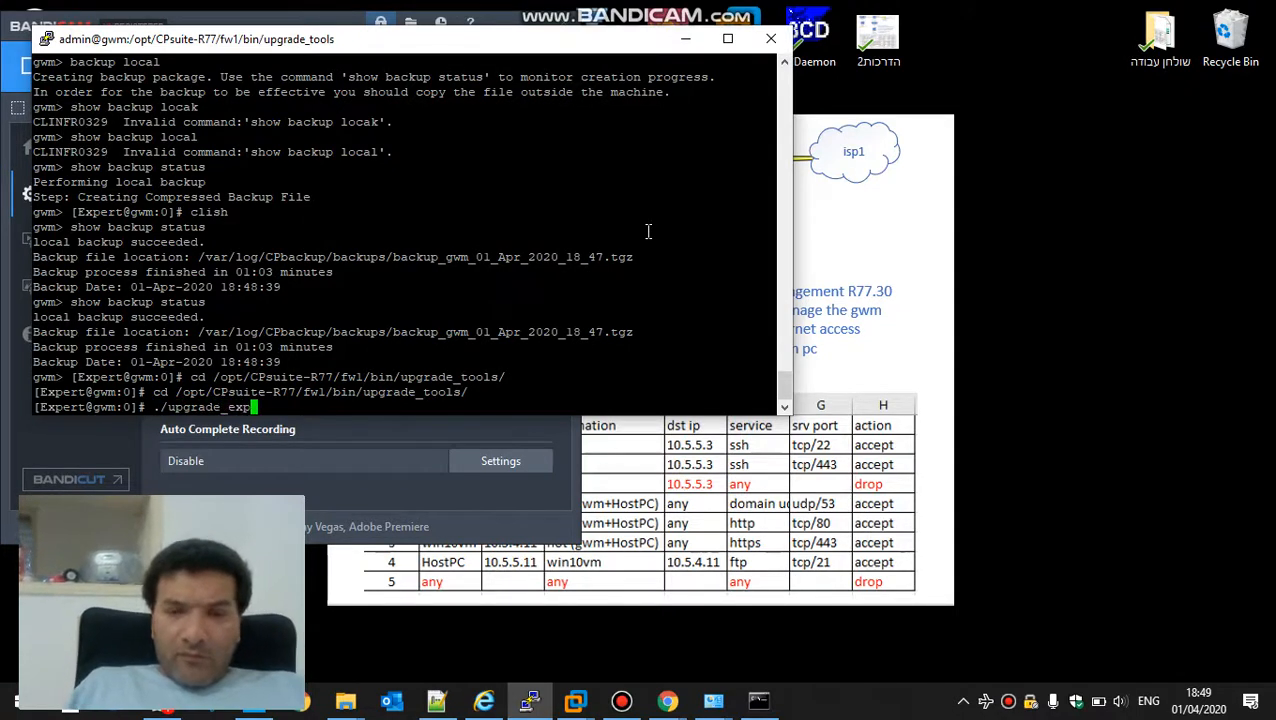
{"action": "key", "text": "Tab"}
{"action": "type", "text": "/var"}
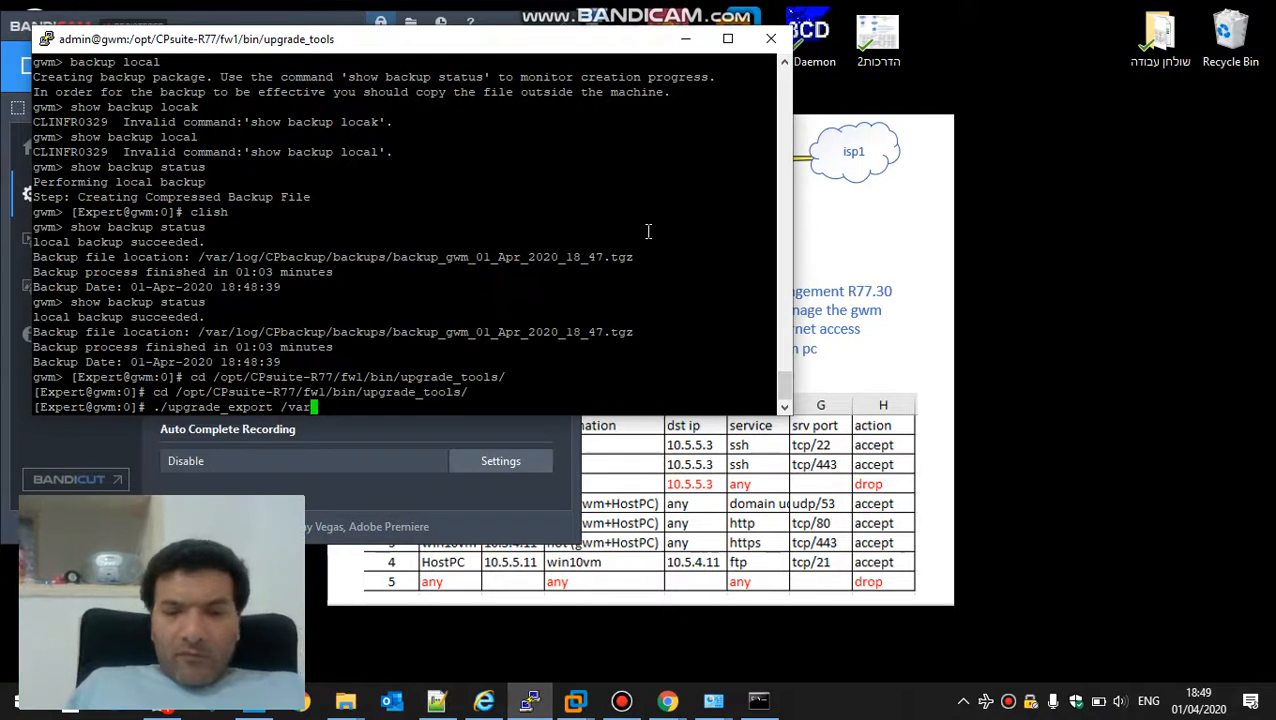
{"action": "type", "text": "/log/CP"}
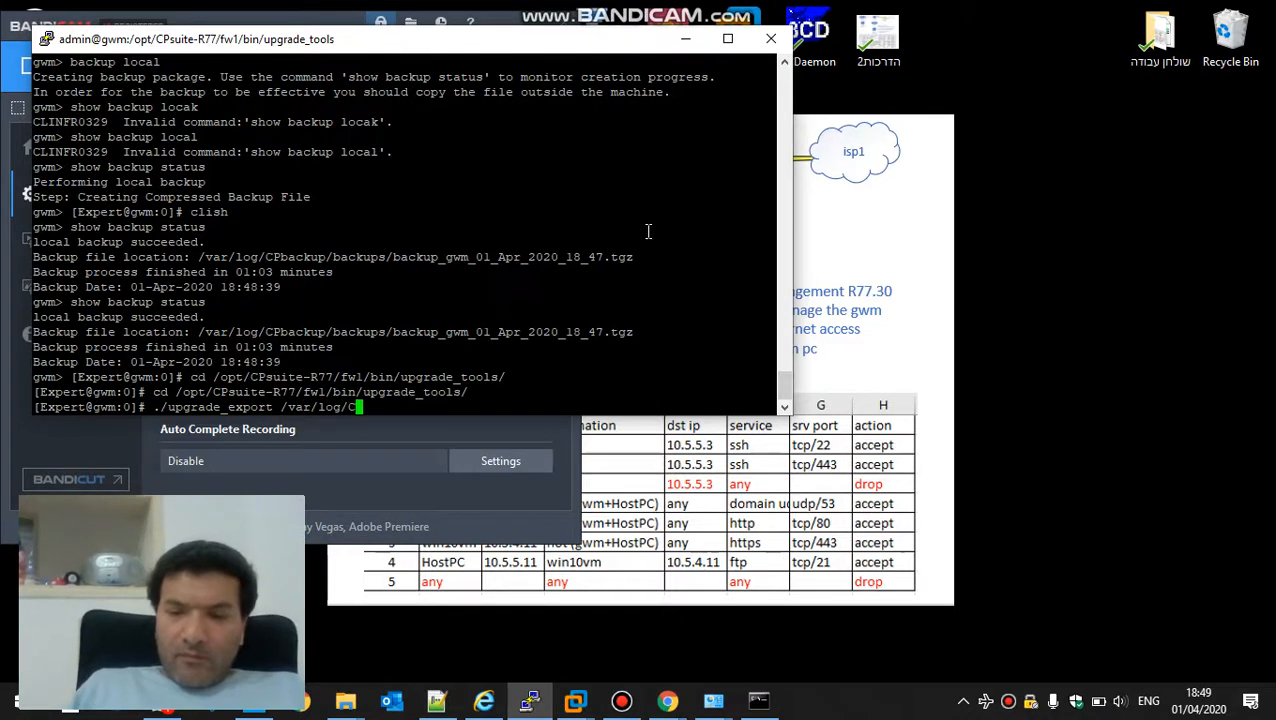
{"action": "key", "text": "Tab"}
{"action": "type", "text": "/ba"}
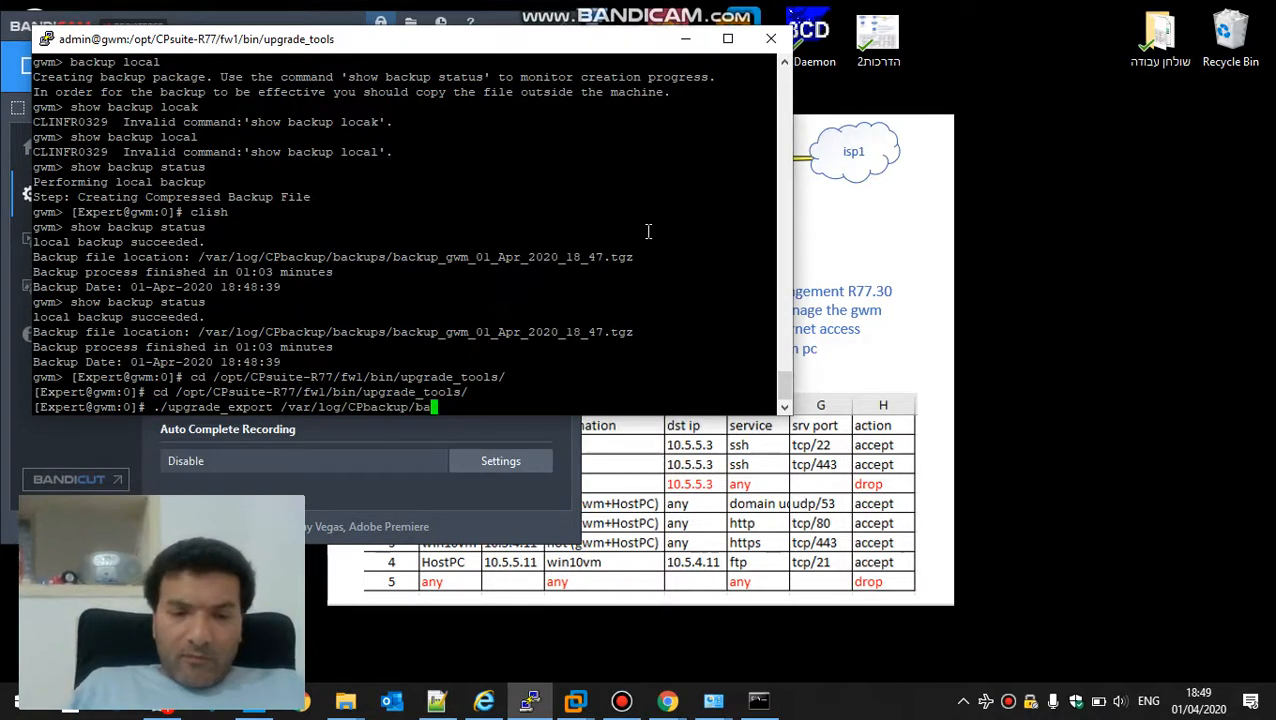
{"action": "type", "text": "ckups/"}
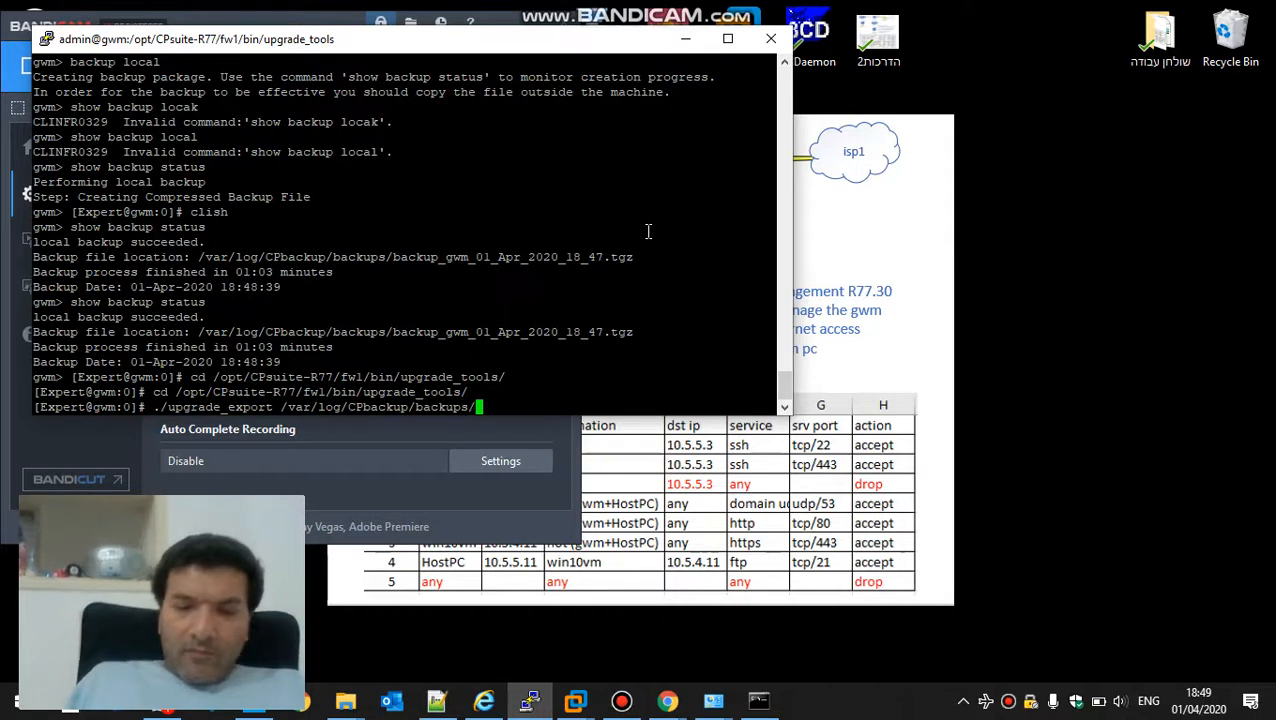
{"action": "type", "text": "management"}
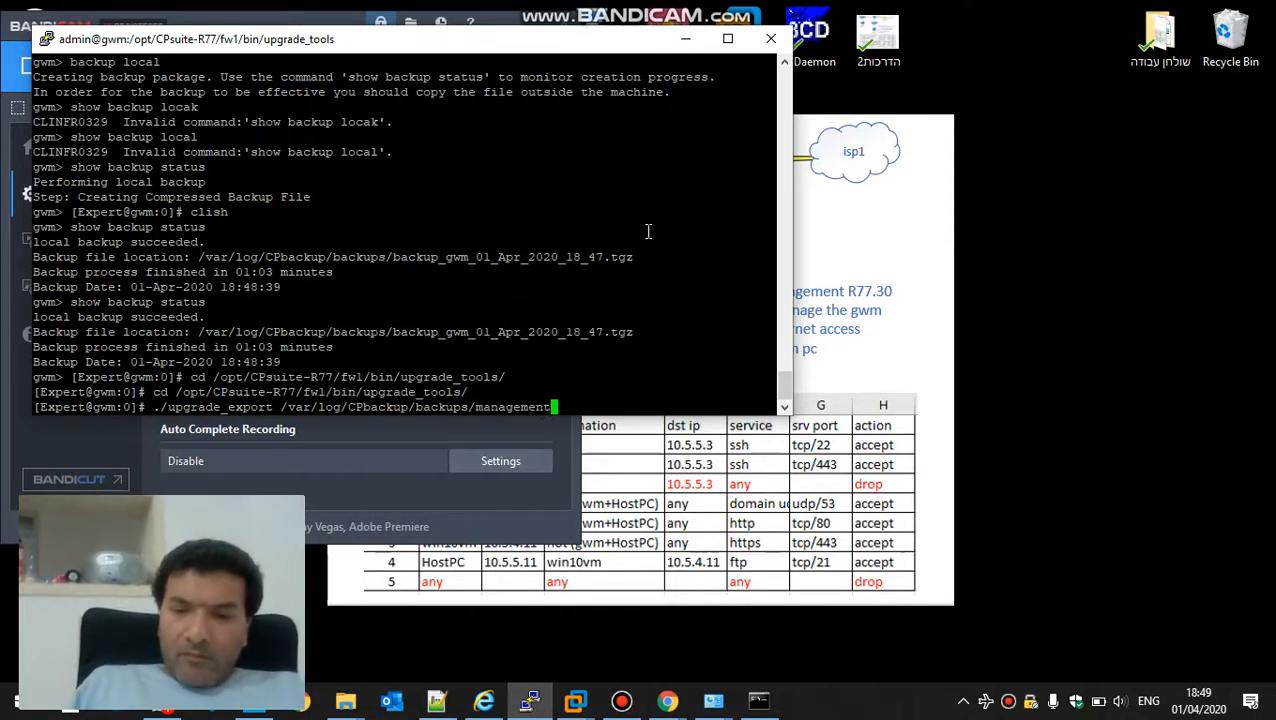
{"action": "type", "text": "-export"}
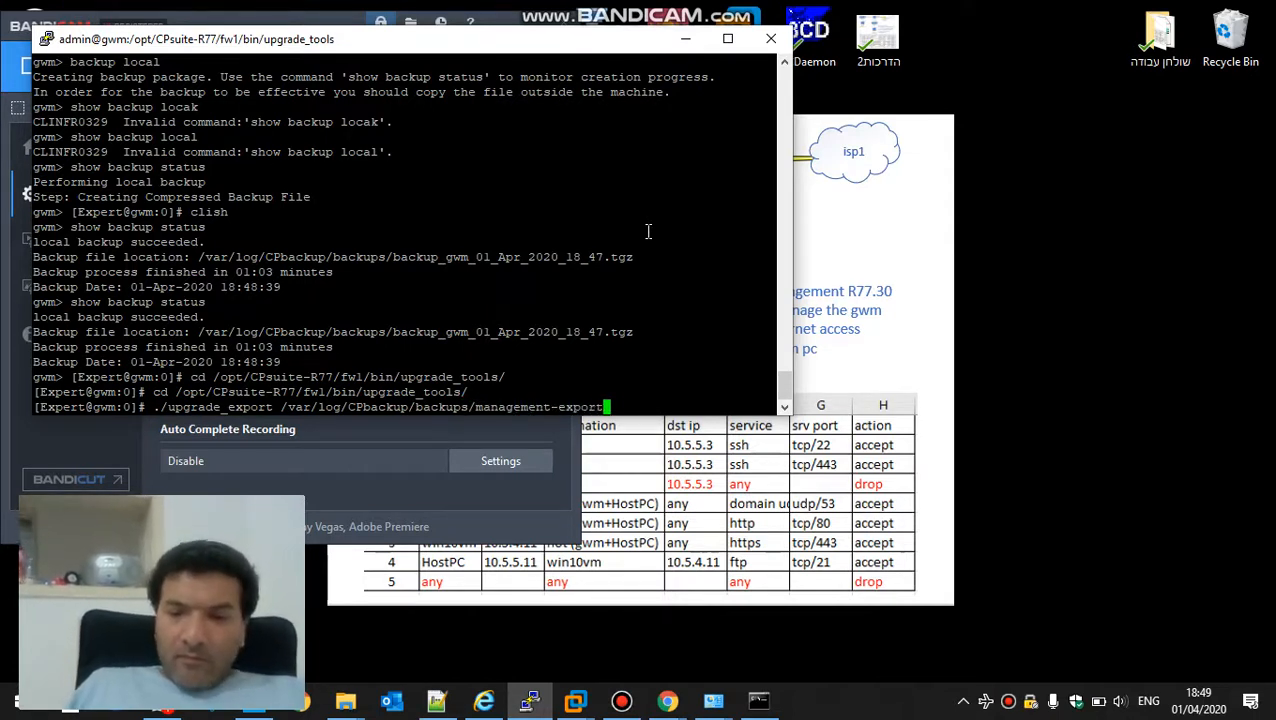
{"action": "type", "text": ".tgz"}
{"action": "key", "text": "Return"}
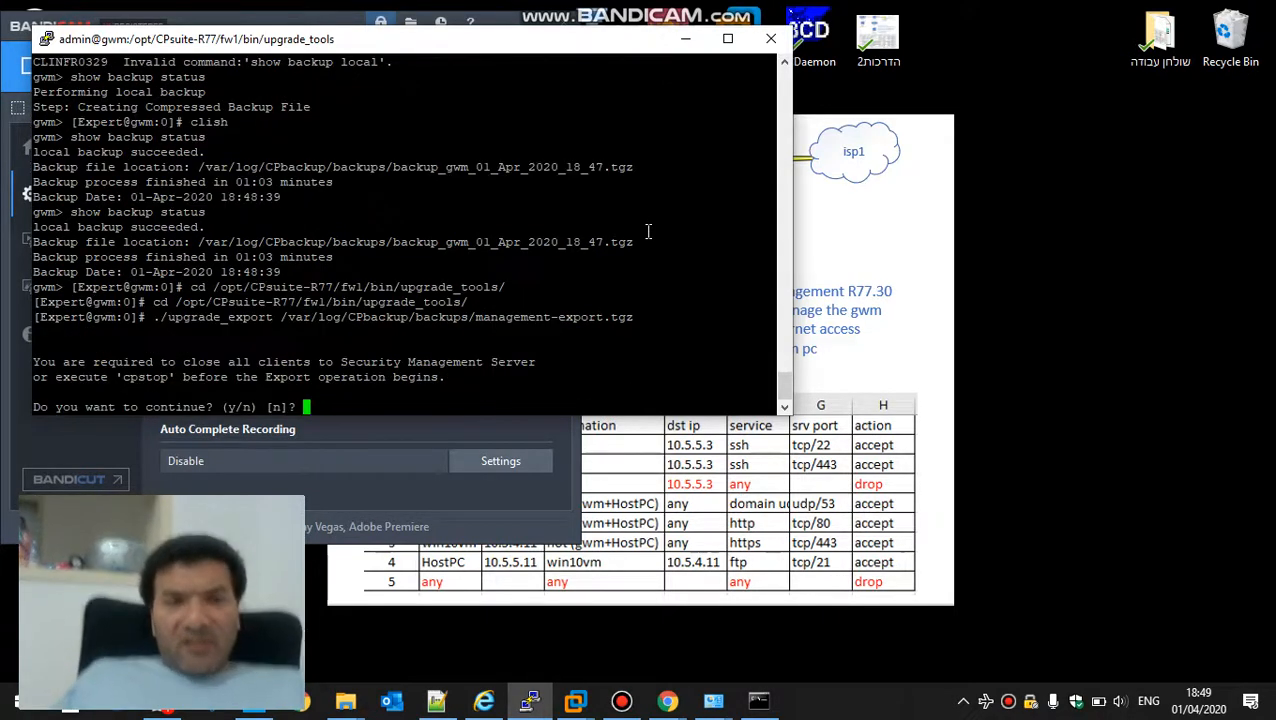
{"action": "type", "text": "y"}
{"action": "key", "text": "Return"}
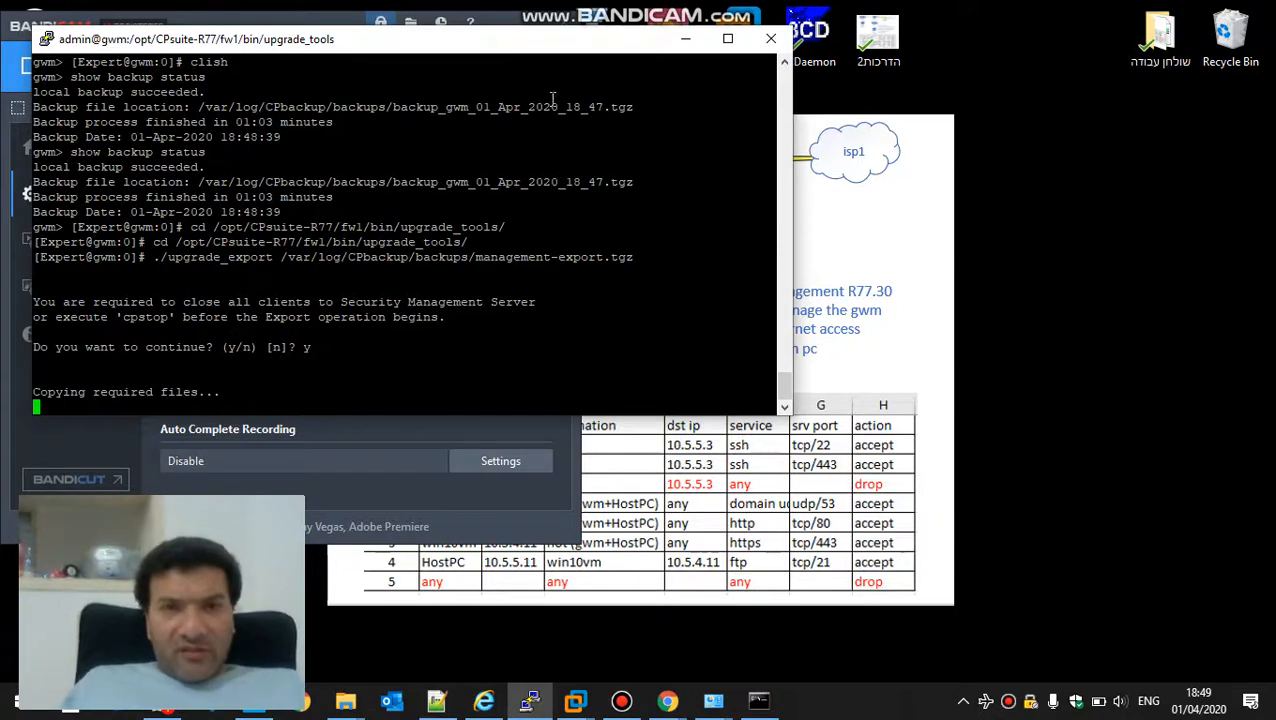
{"action": "left_click", "coordinate": [486, 41]}
{"action": "left_click_drag", "start_coordinate": [486, 41], "coordinate": [753, 224]}
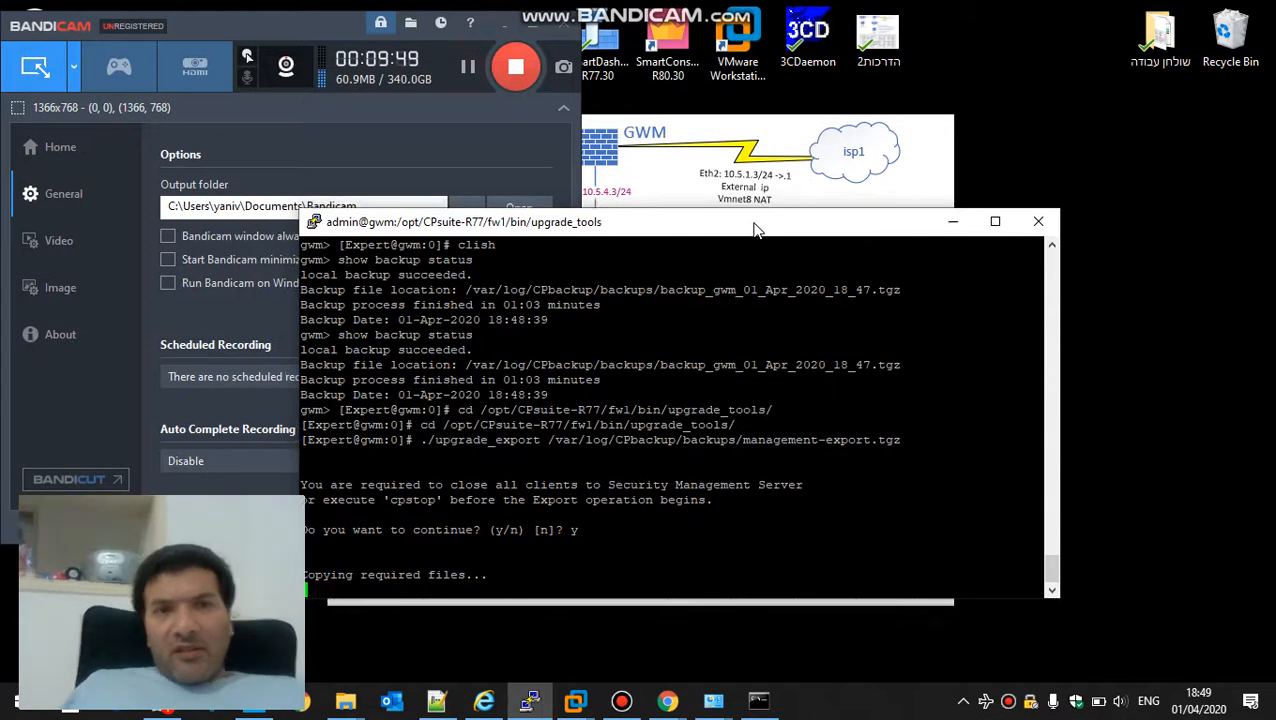